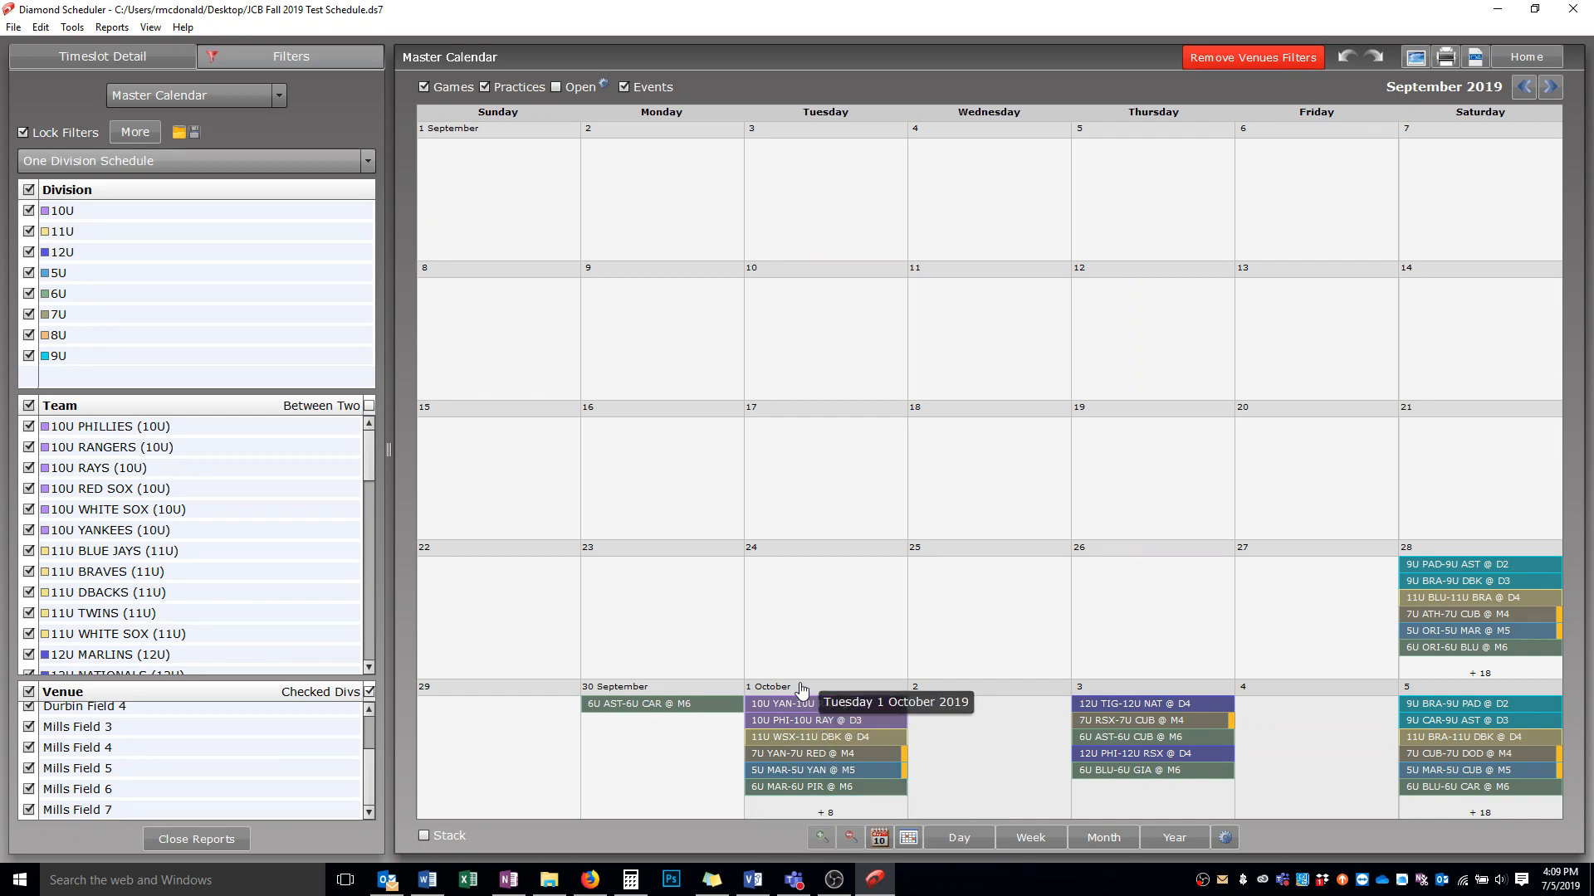
# Open the 1 October day view to review the evening games, then go back to the month view
pyautogui.click(848, 704)
pyautogui.doubleClick(849, 703)
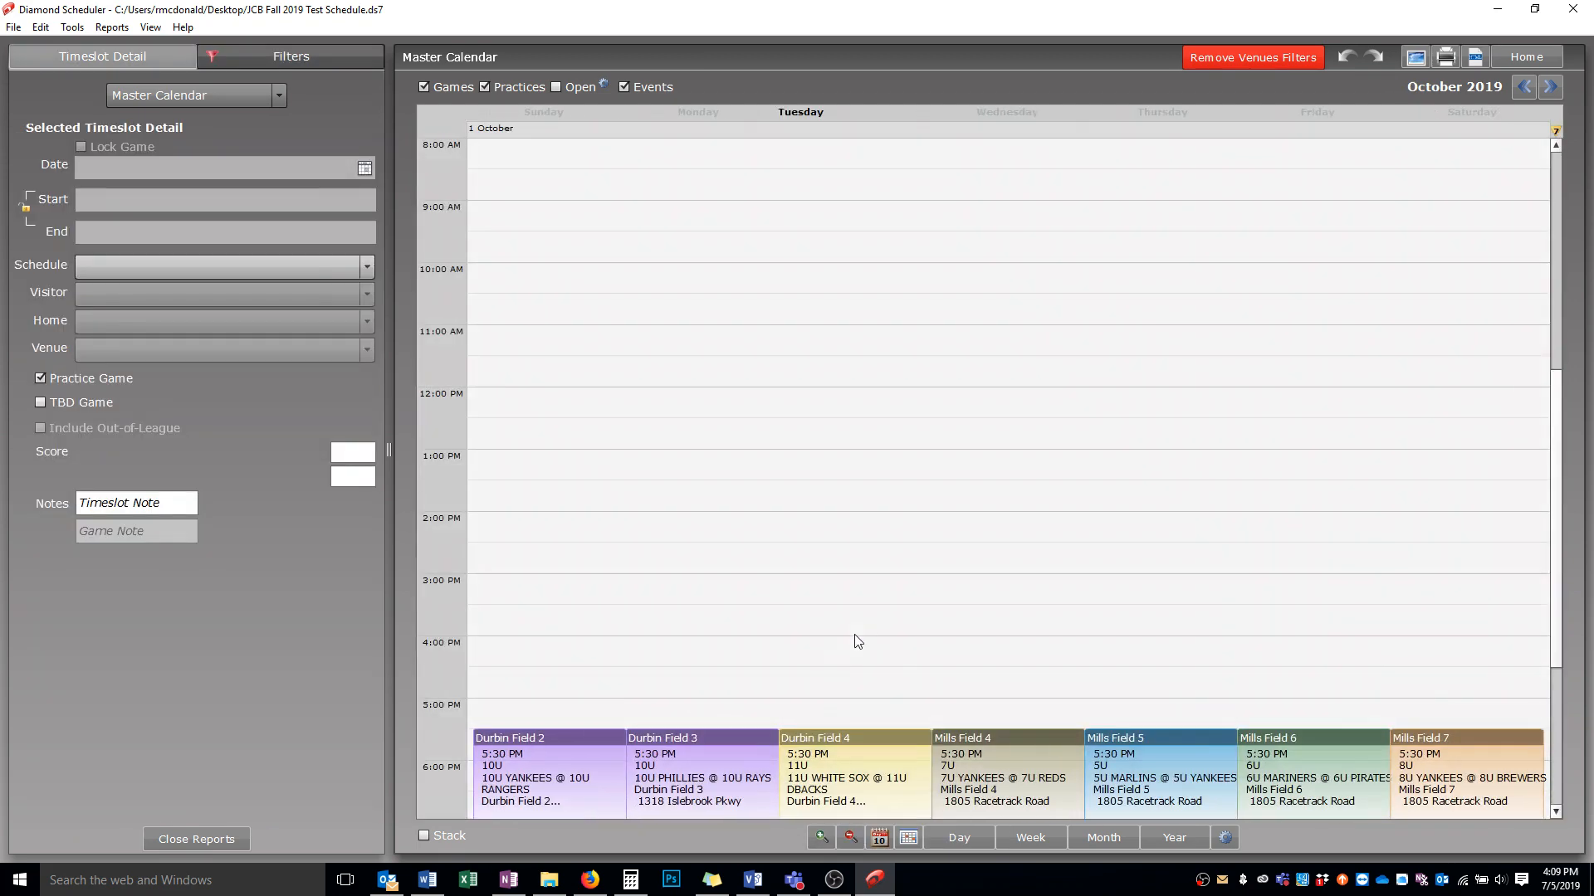
pyautogui.scroll(-3, 904, 629)
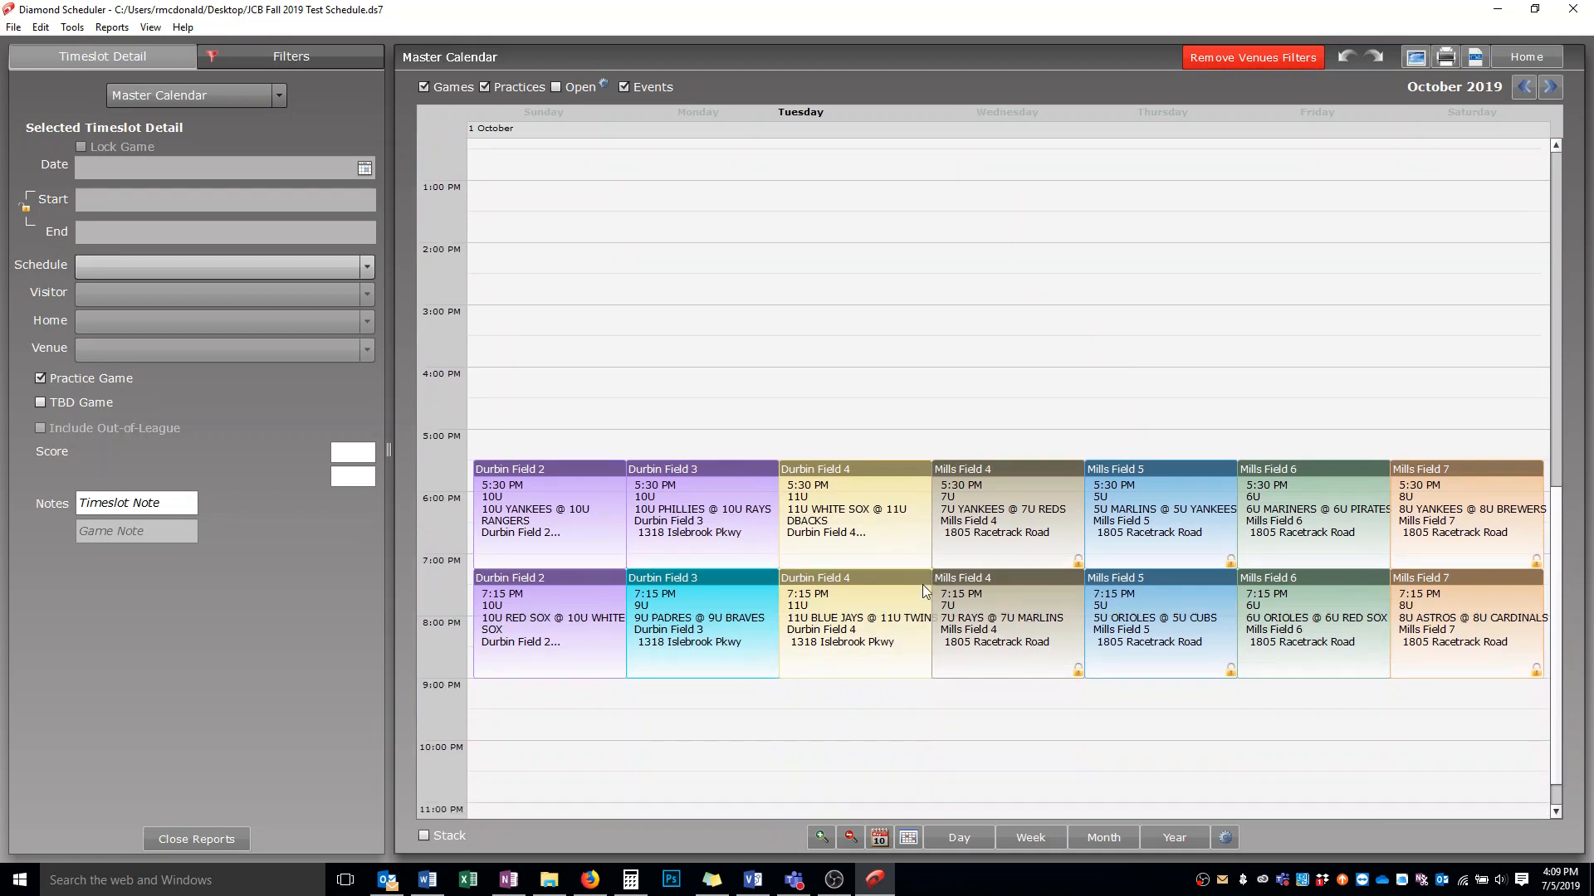
pyautogui.moveTo(925, 591)
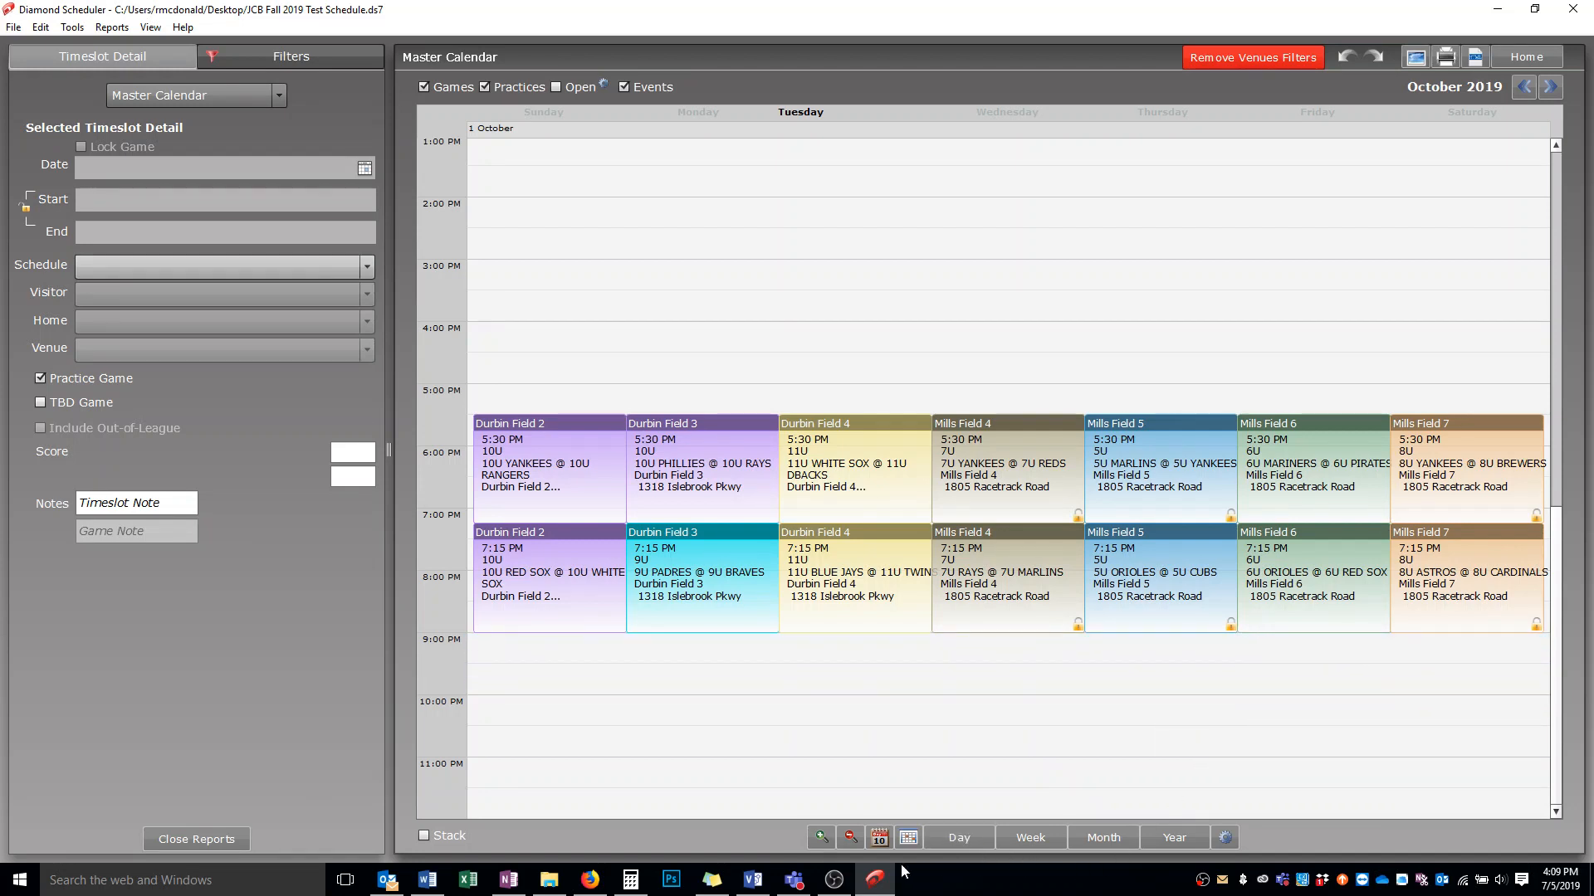
pyautogui.click(1087, 838)
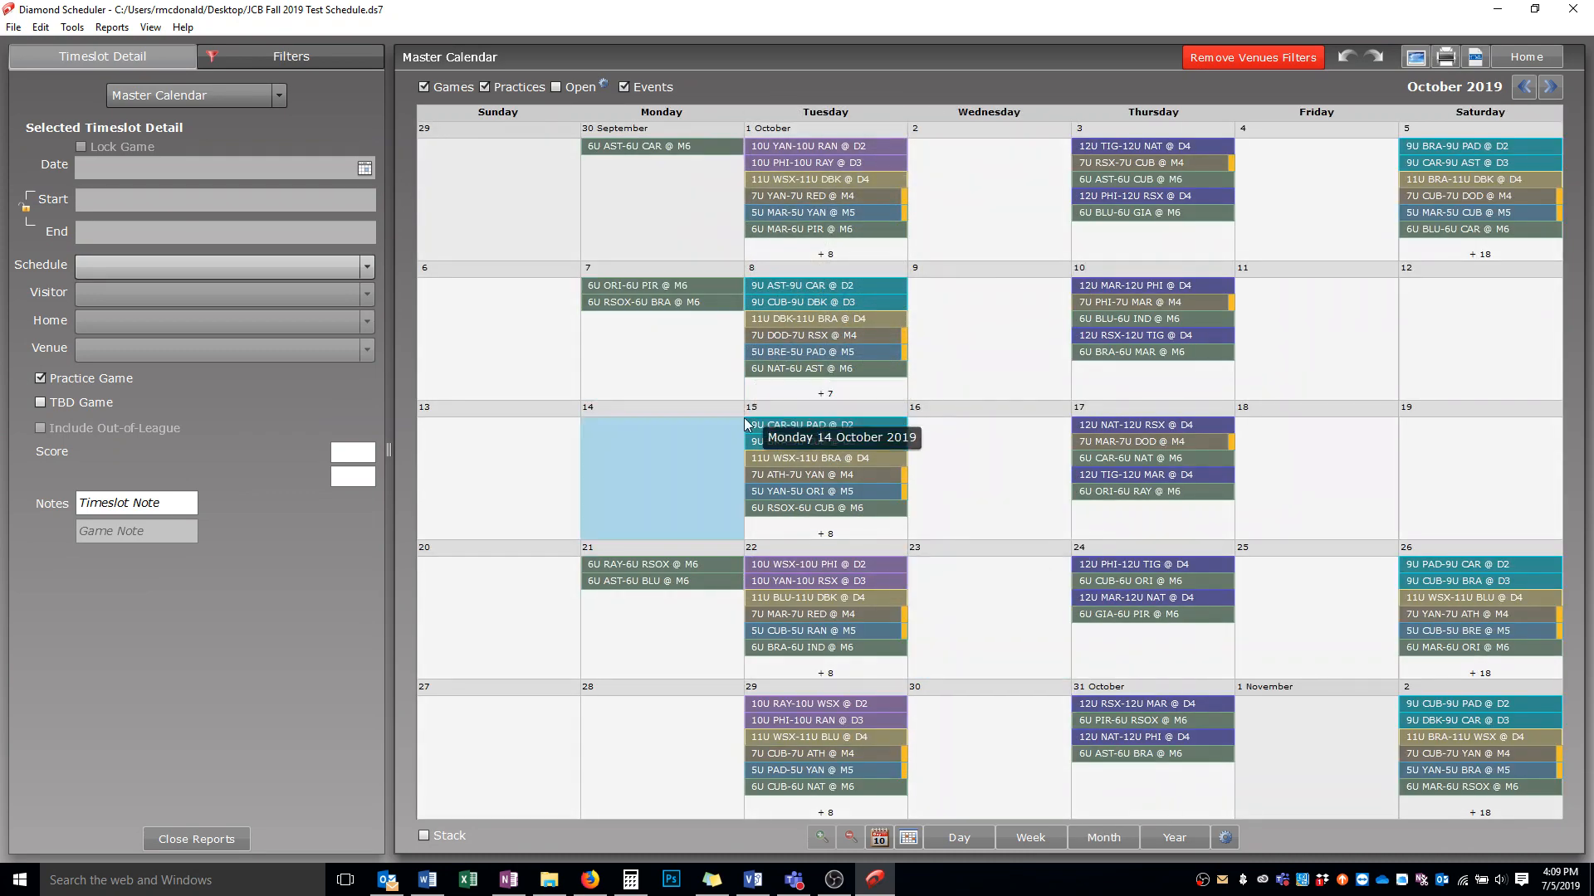
# On 28 September, switch the 1:00 PM 12U Marlins @ Nationals game with the 9:00 AM reserved Durbin Field 1 slot
pyautogui.click(1529, 92)
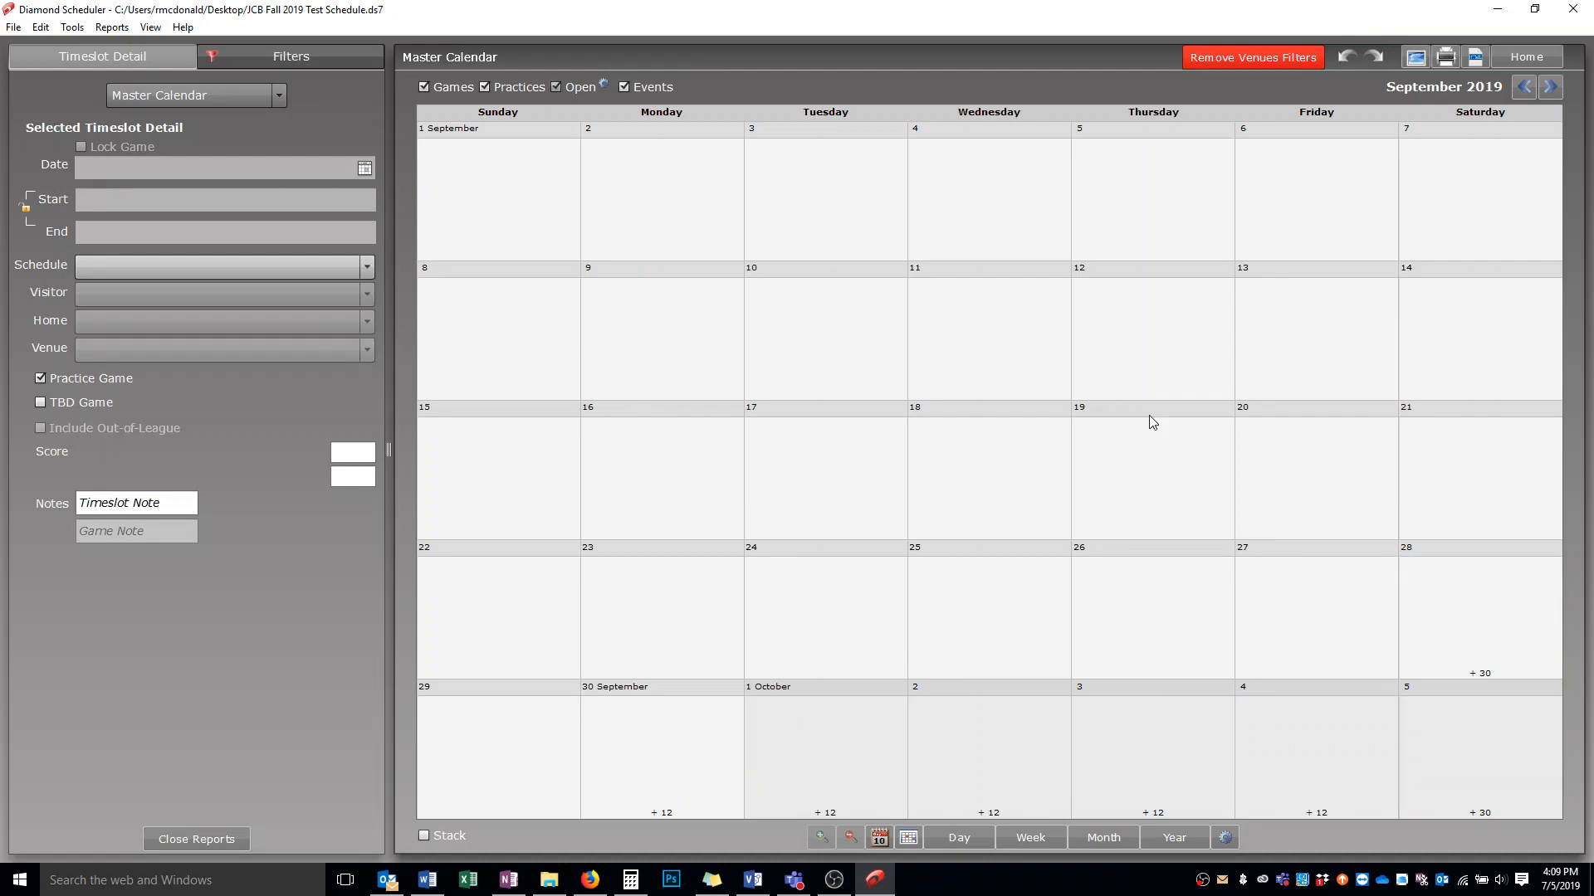
pyautogui.click(1458, 550)
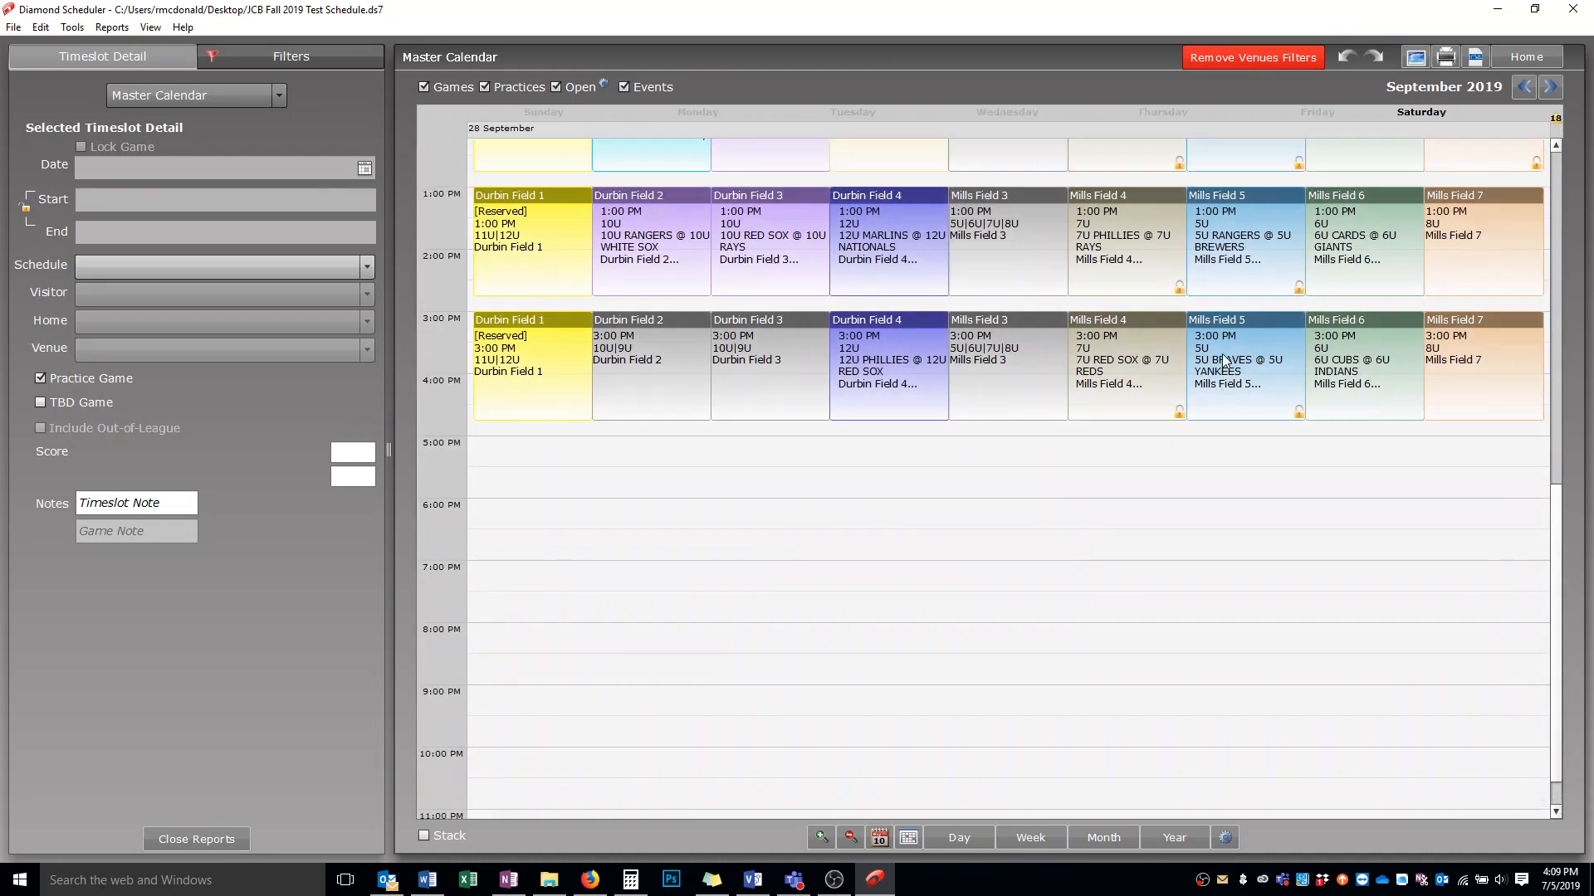
pyautogui.scroll(8, 1226, 361)
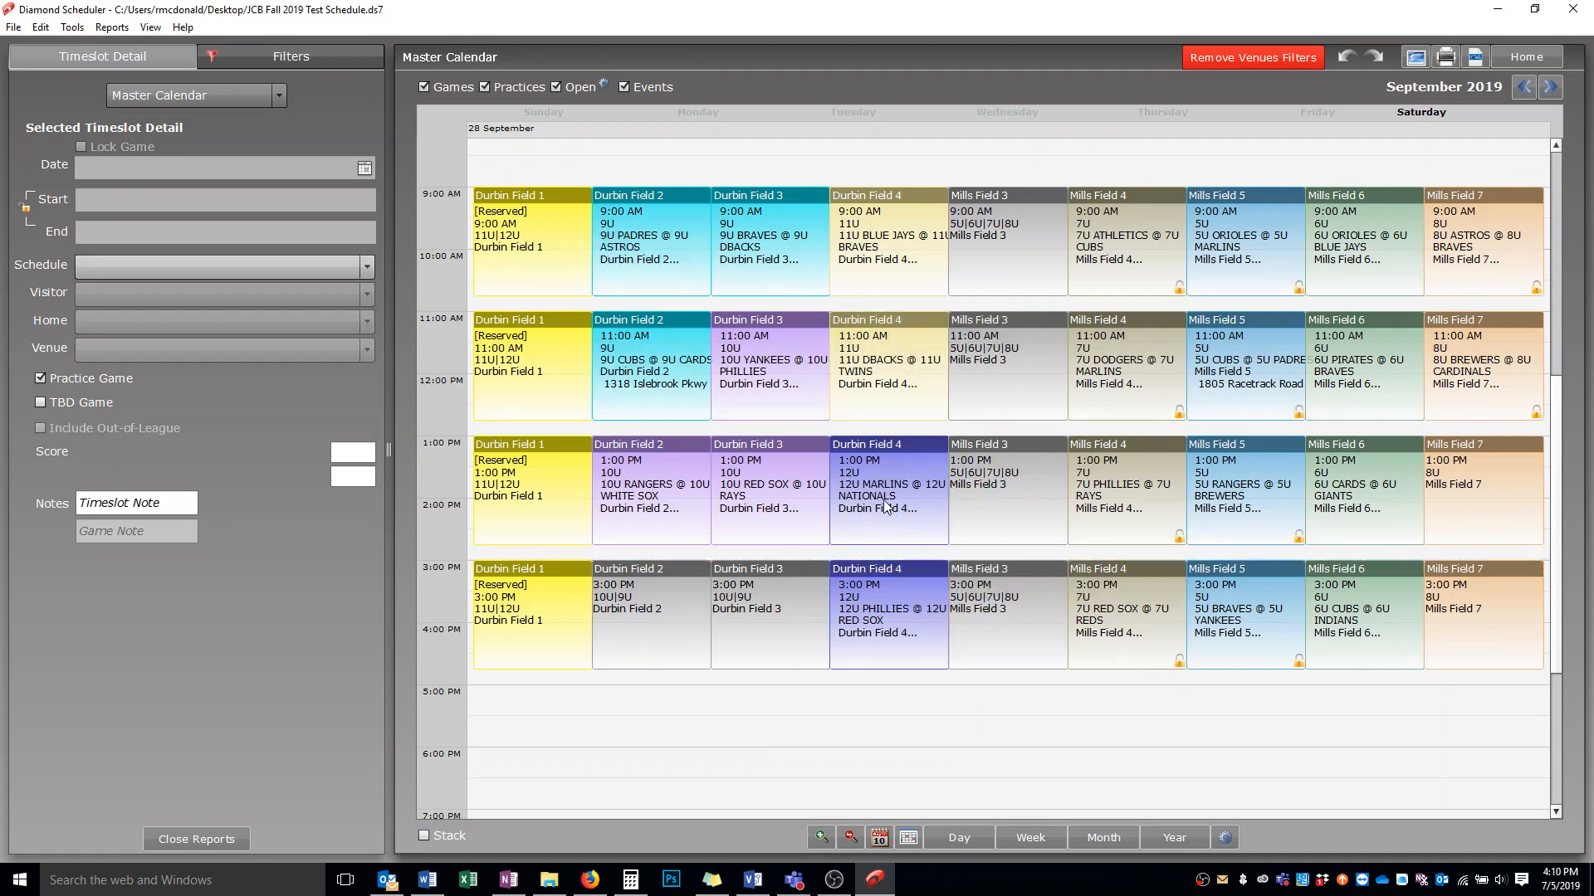
pyautogui.click(871, 477)
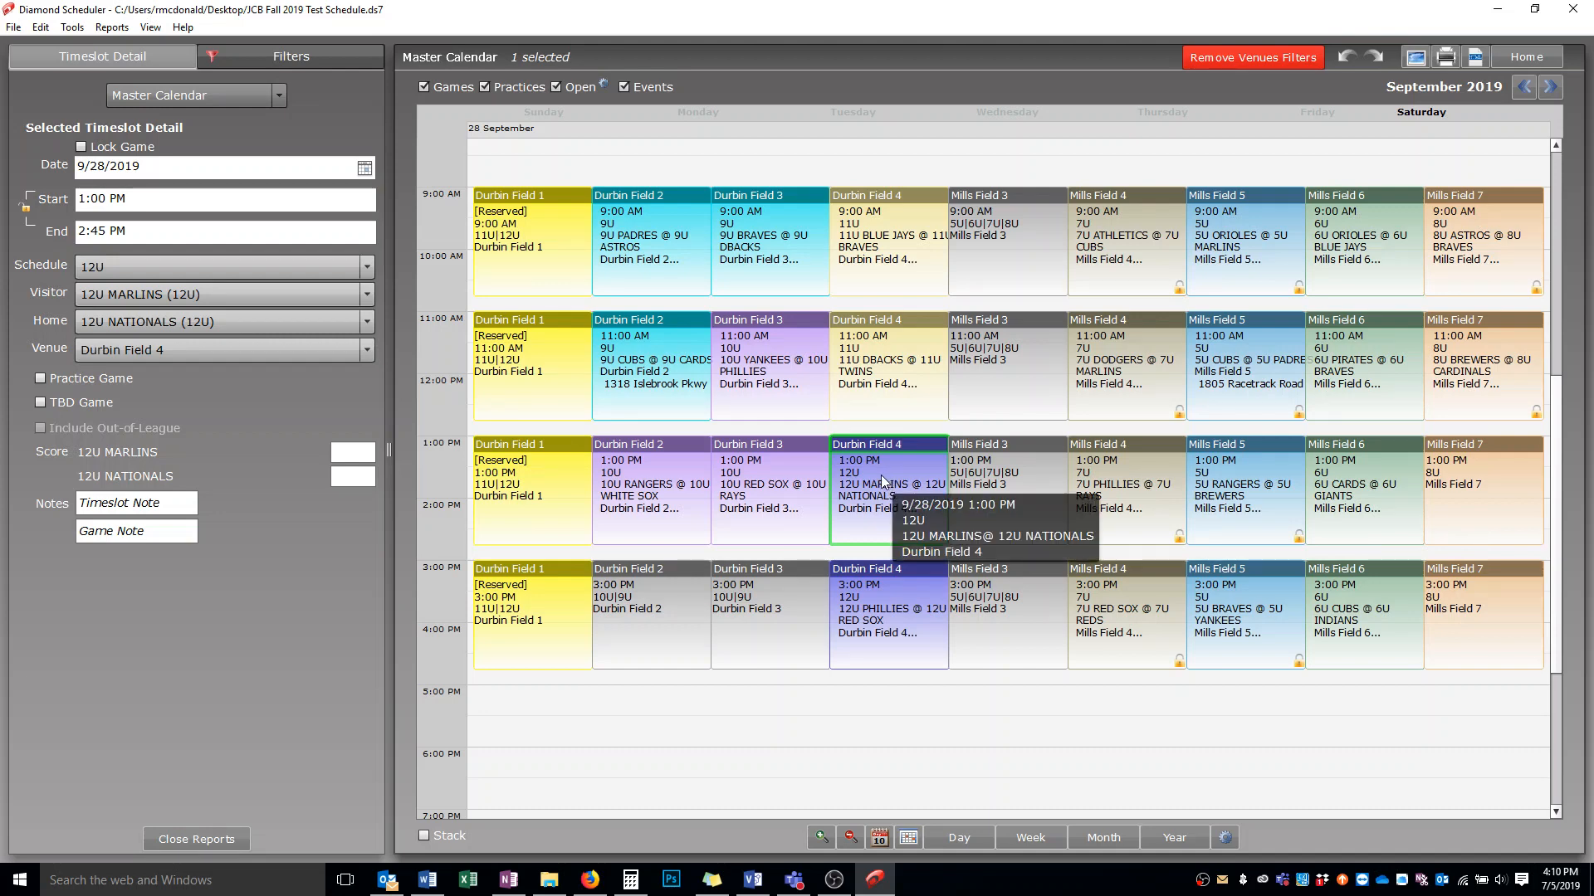
pyautogui.keyDown('ctrl'); pyautogui.click(528, 245); pyautogui.keyUp('ctrl')
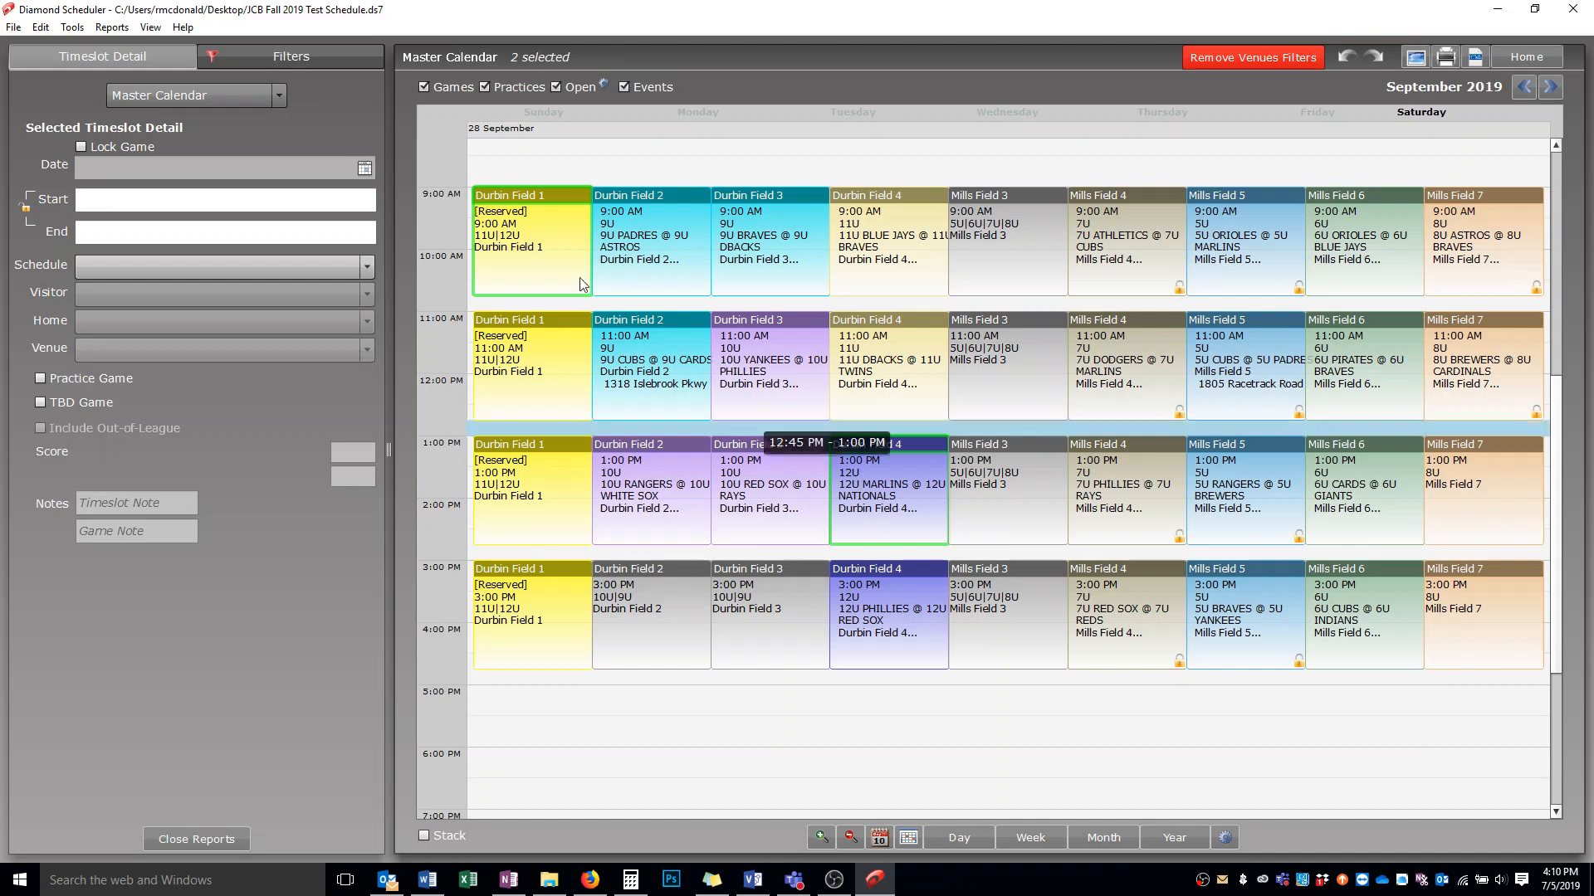
pyautogui.rightClick(542, 246)
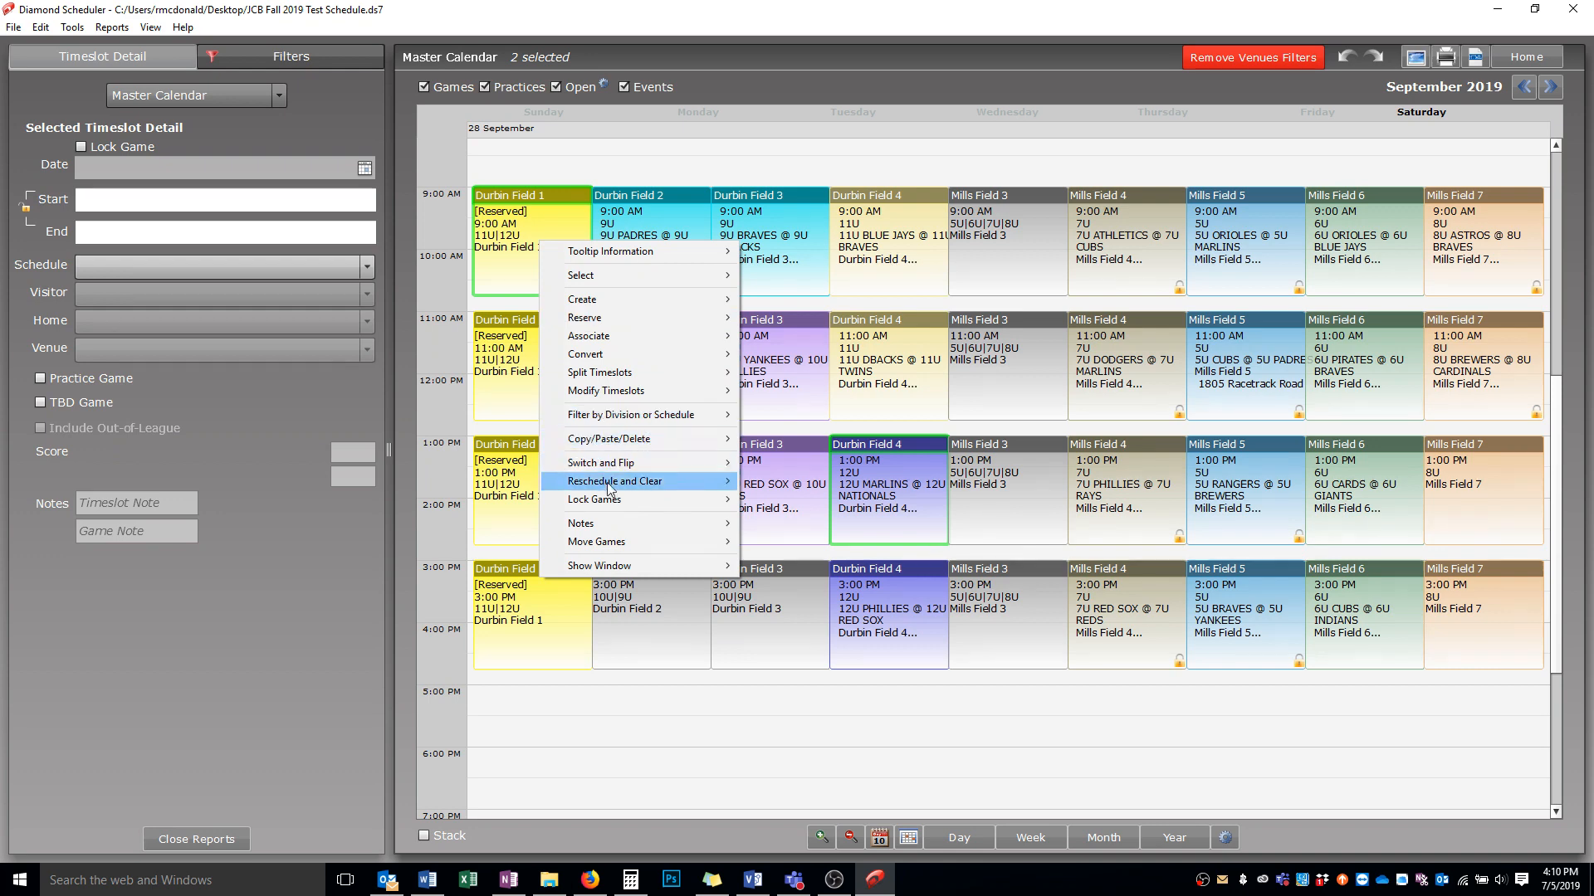
pyautogui.moveTo(615, 502)
pyautogui.moveTo(629, 463)
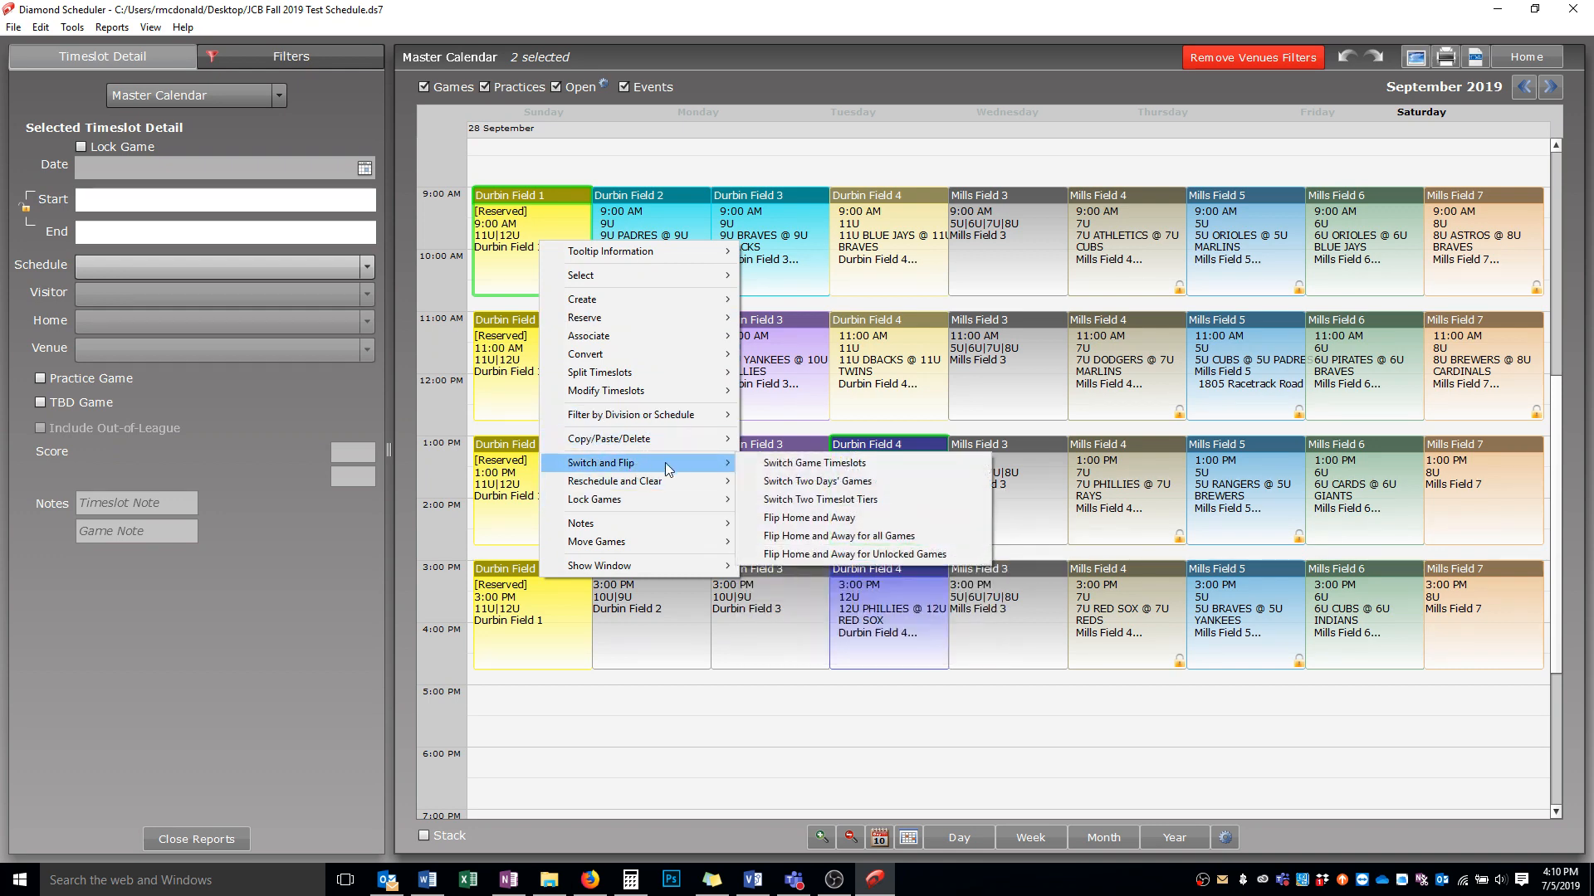
pyautogui.click(769, 466)
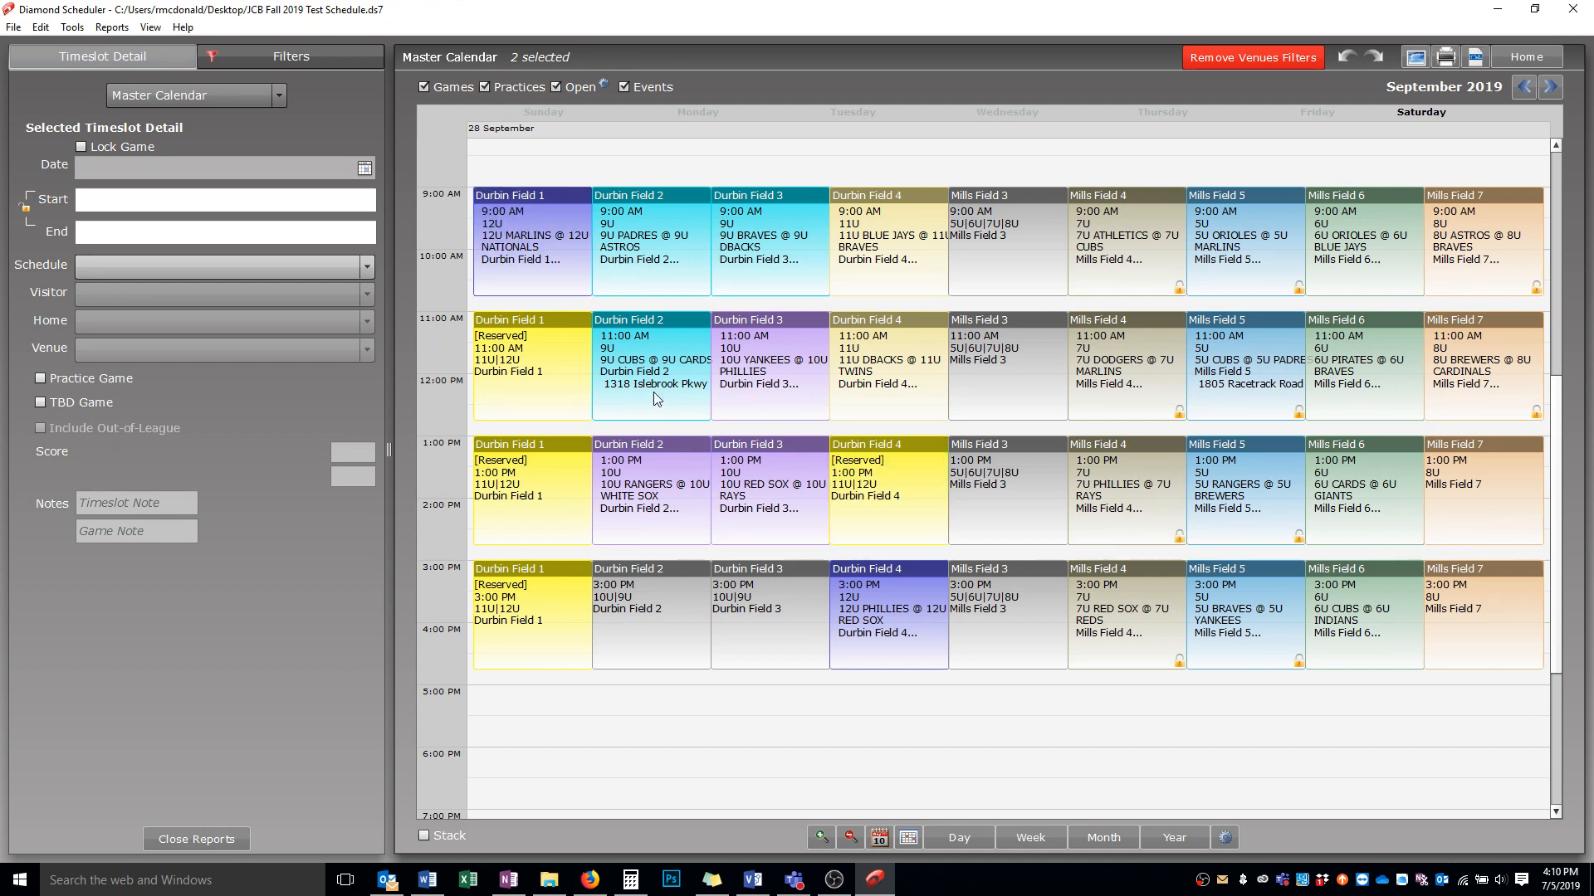
# Switch the 3:00 PM 12U Phillies @ Red Sox game with the 11:00 AM reserved Durbin Field 1 slot
pyautogui.click(891, 618)
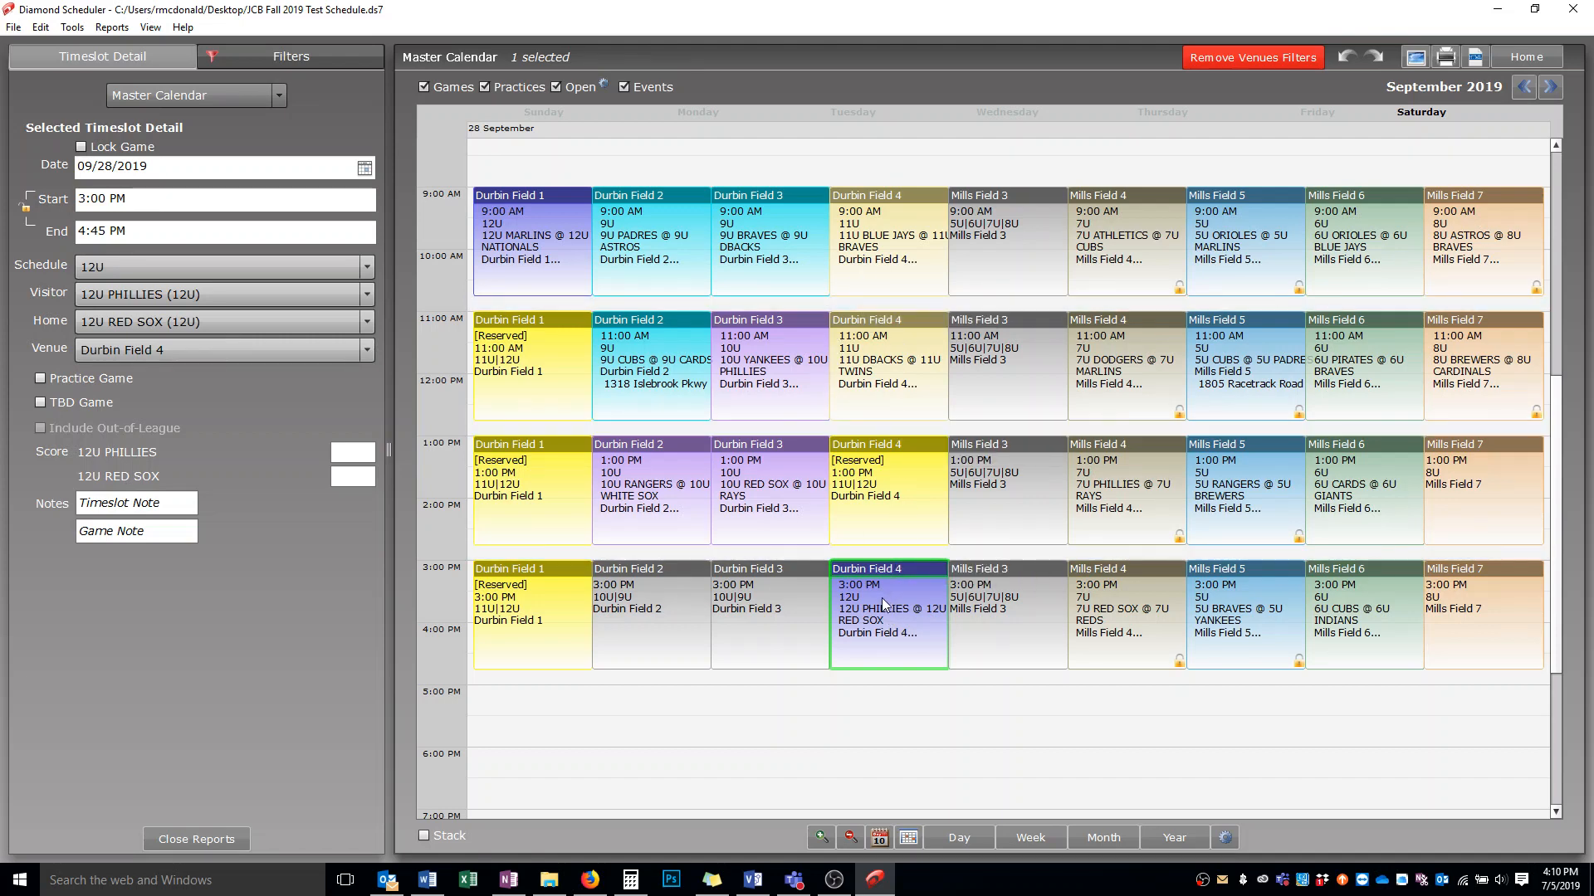
pyautogui.keyDown('ctrl'); pyautogui.click(541, 357); pyautogui.keyUp('ctrl')
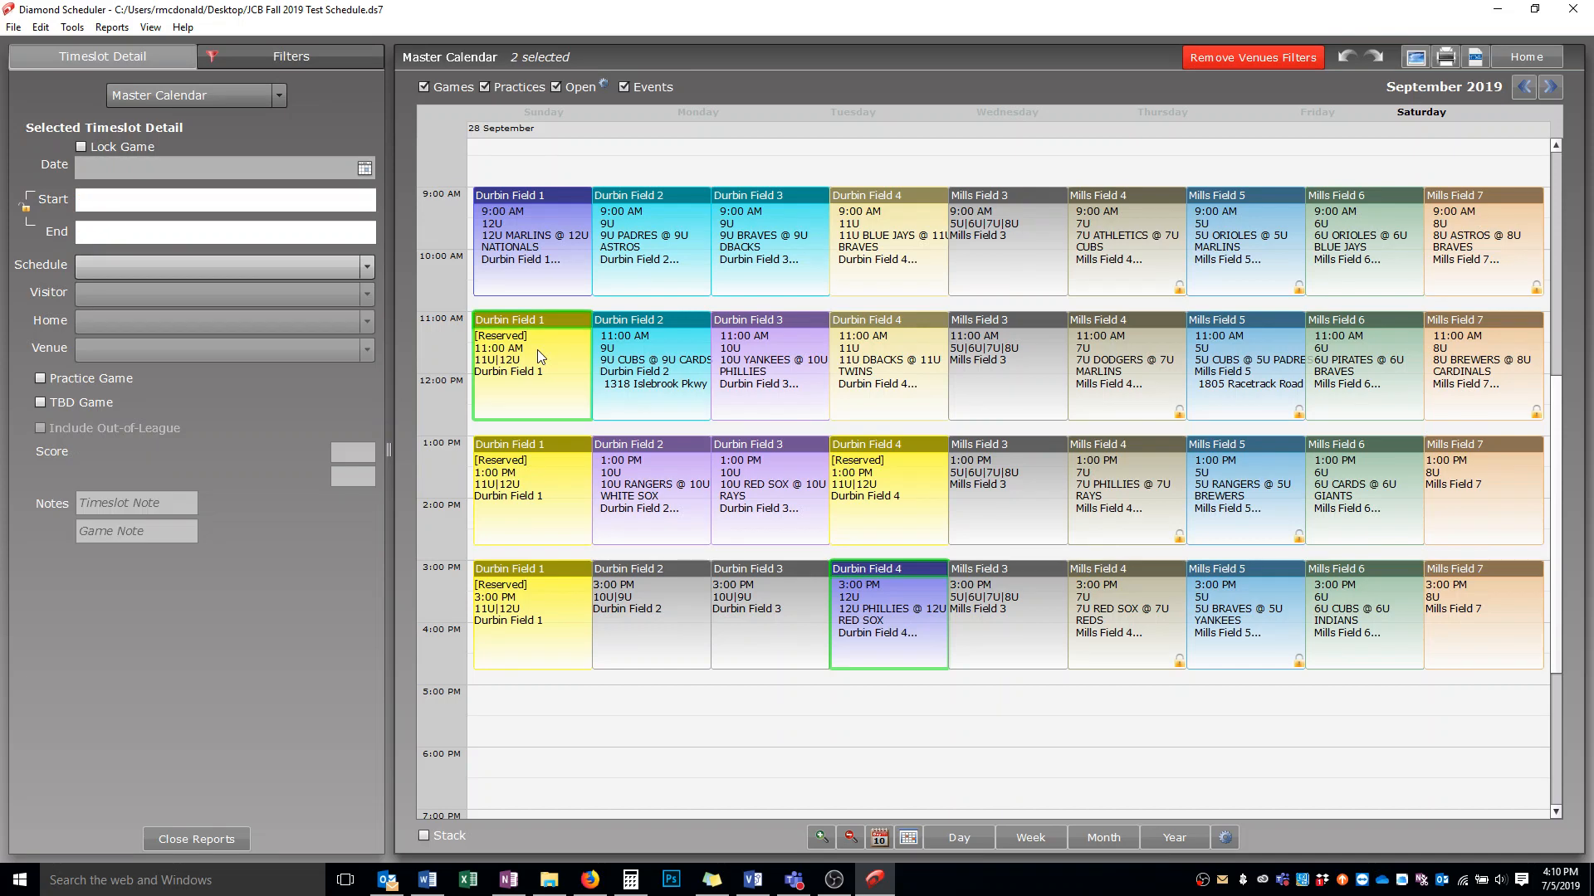
pyautogui.rightClick(537, 352)
pyautogui.moveTo(657, 579)
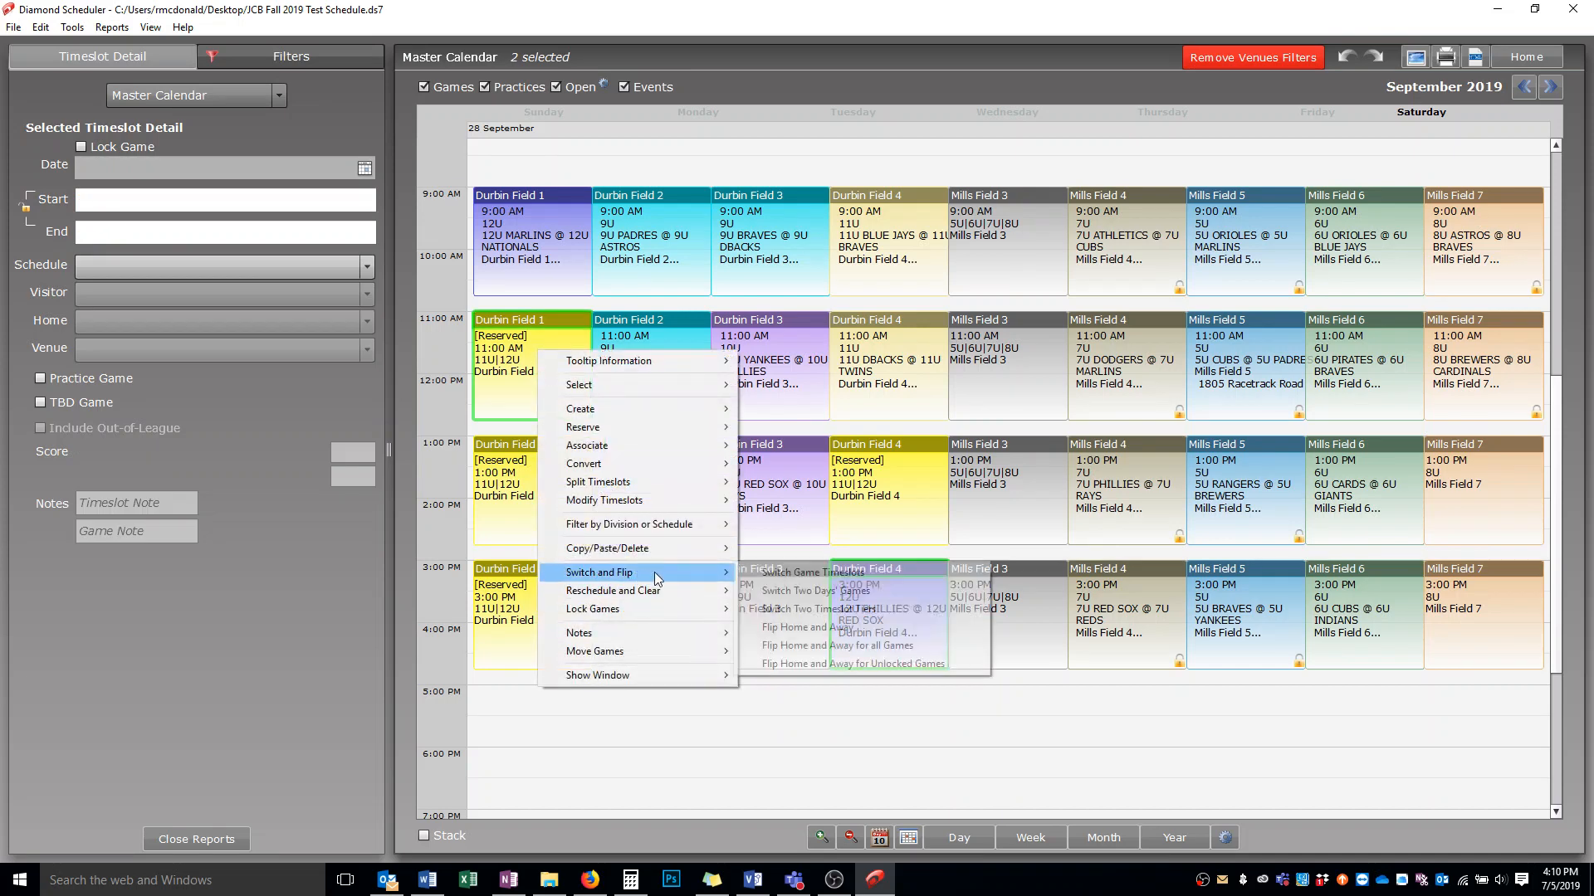
pyautogui.click(764, 575)
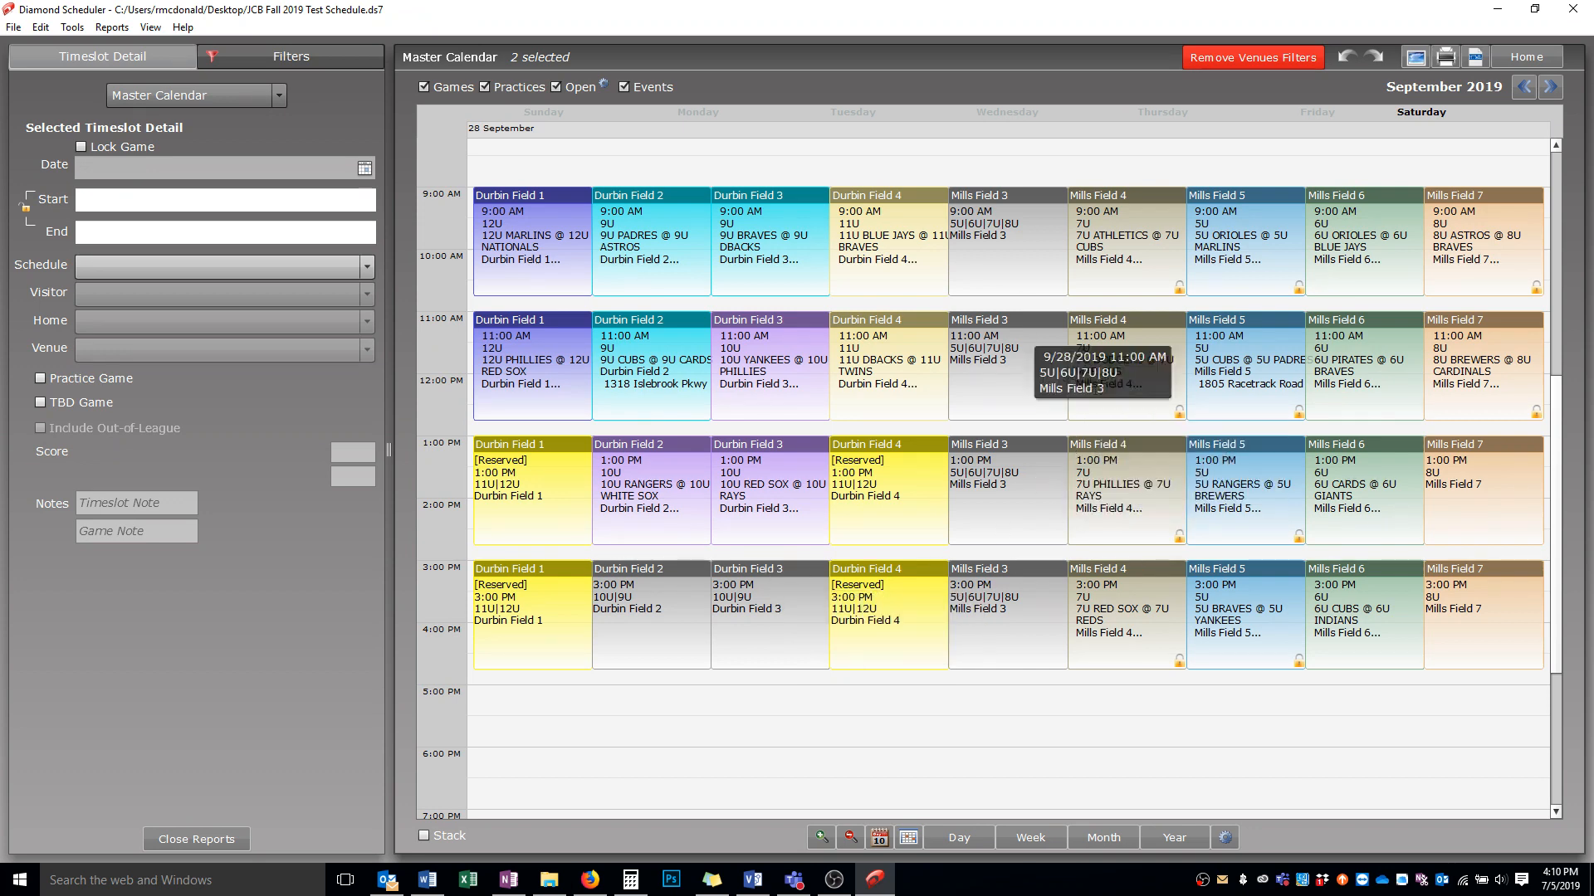
# Return from the master calendar to the home screen
pyautogui.click(261, 53)
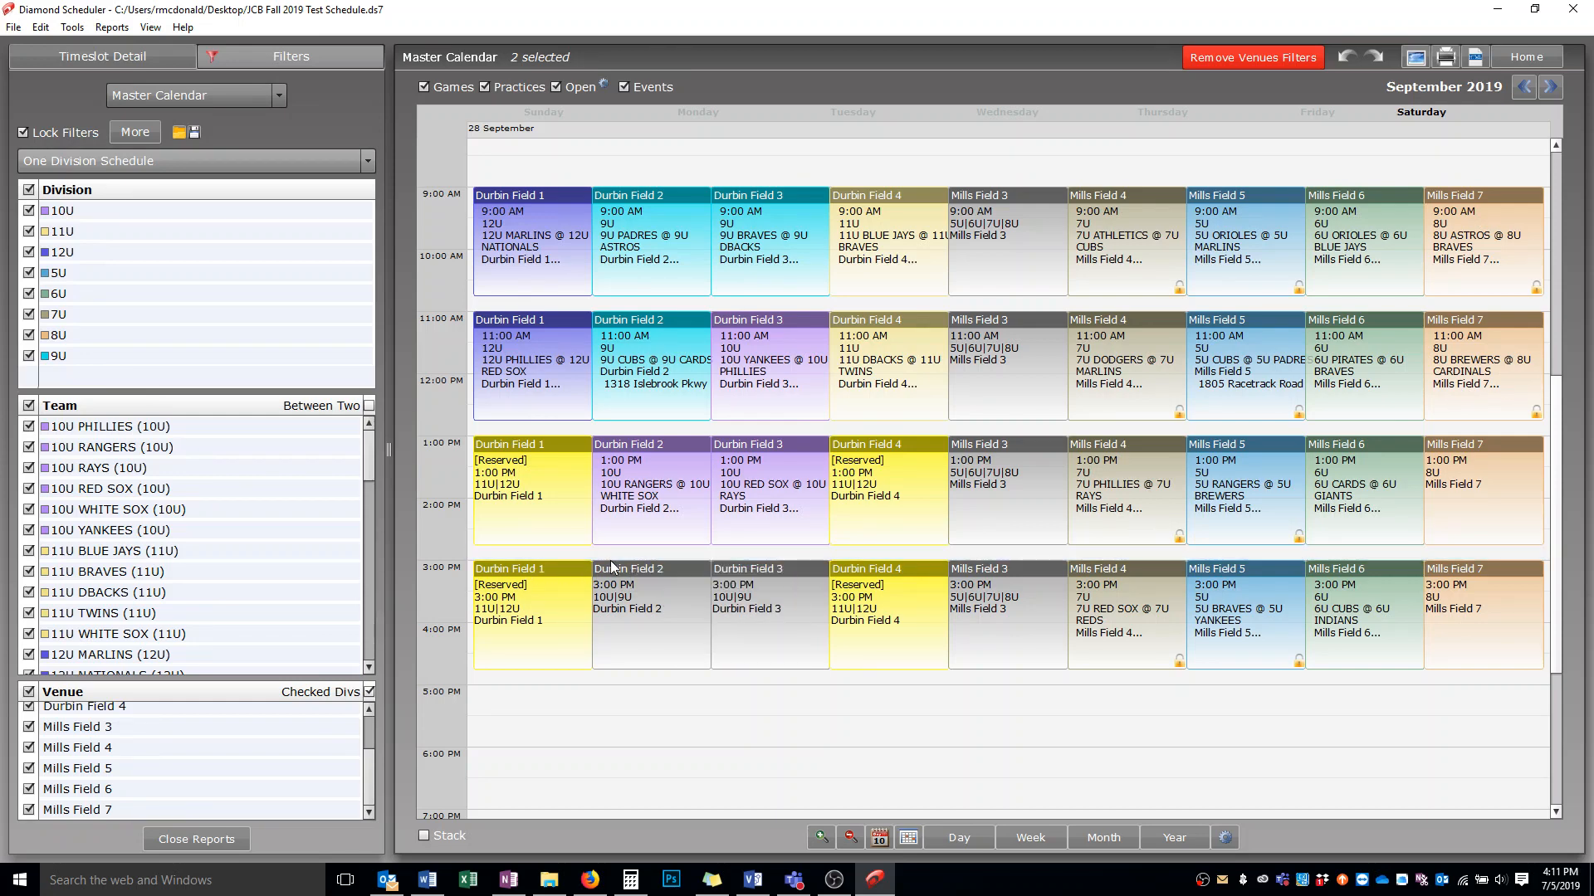
pyautogui.click(151, 28)
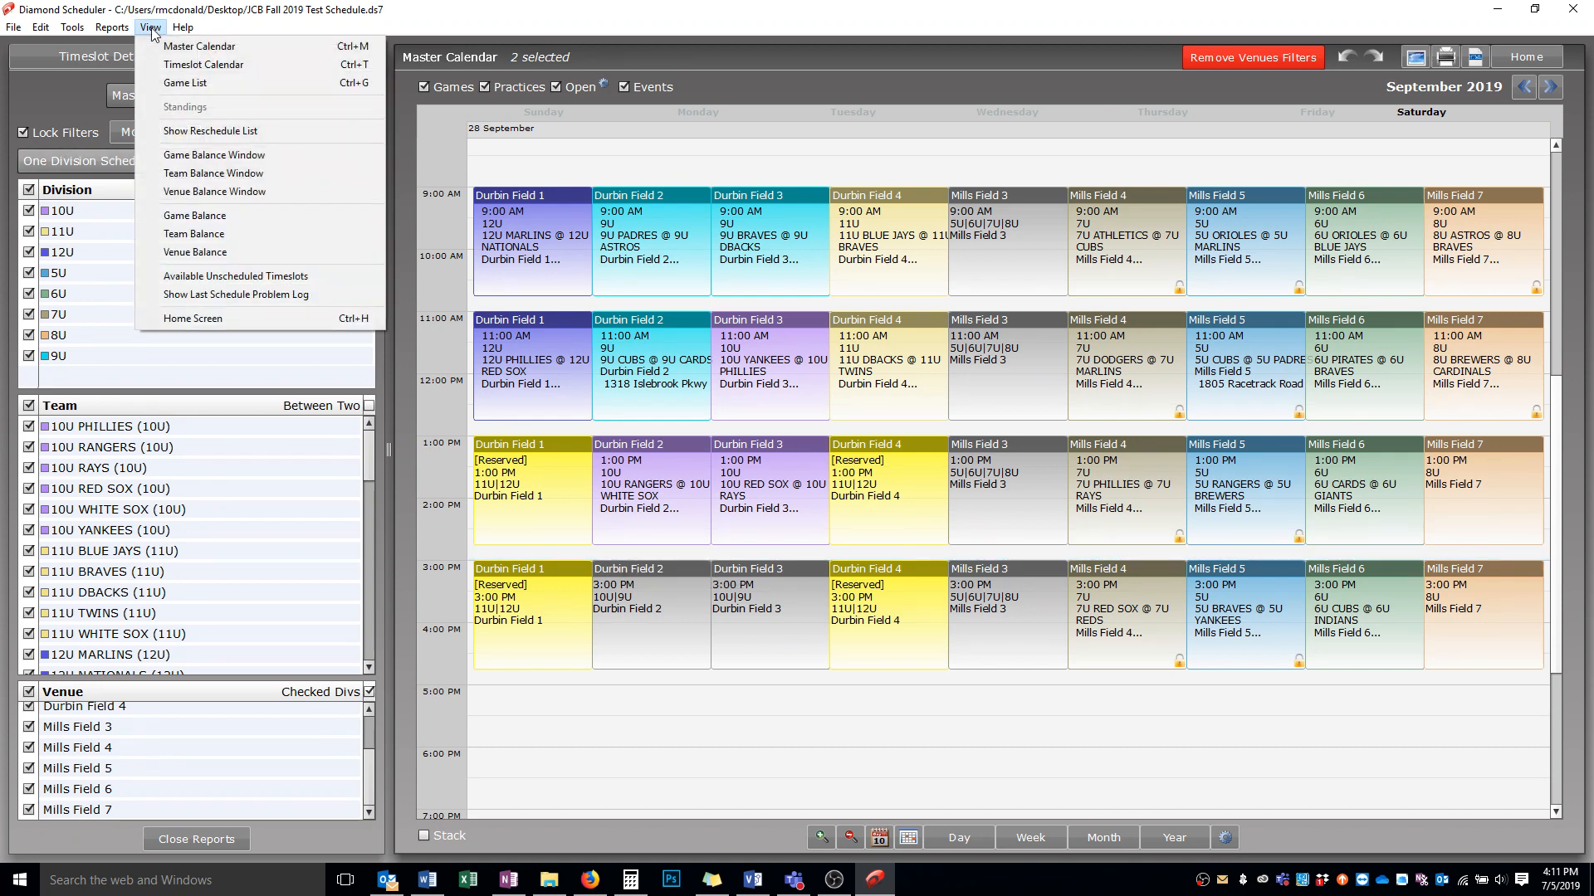
pyautogui.click(181, 326)
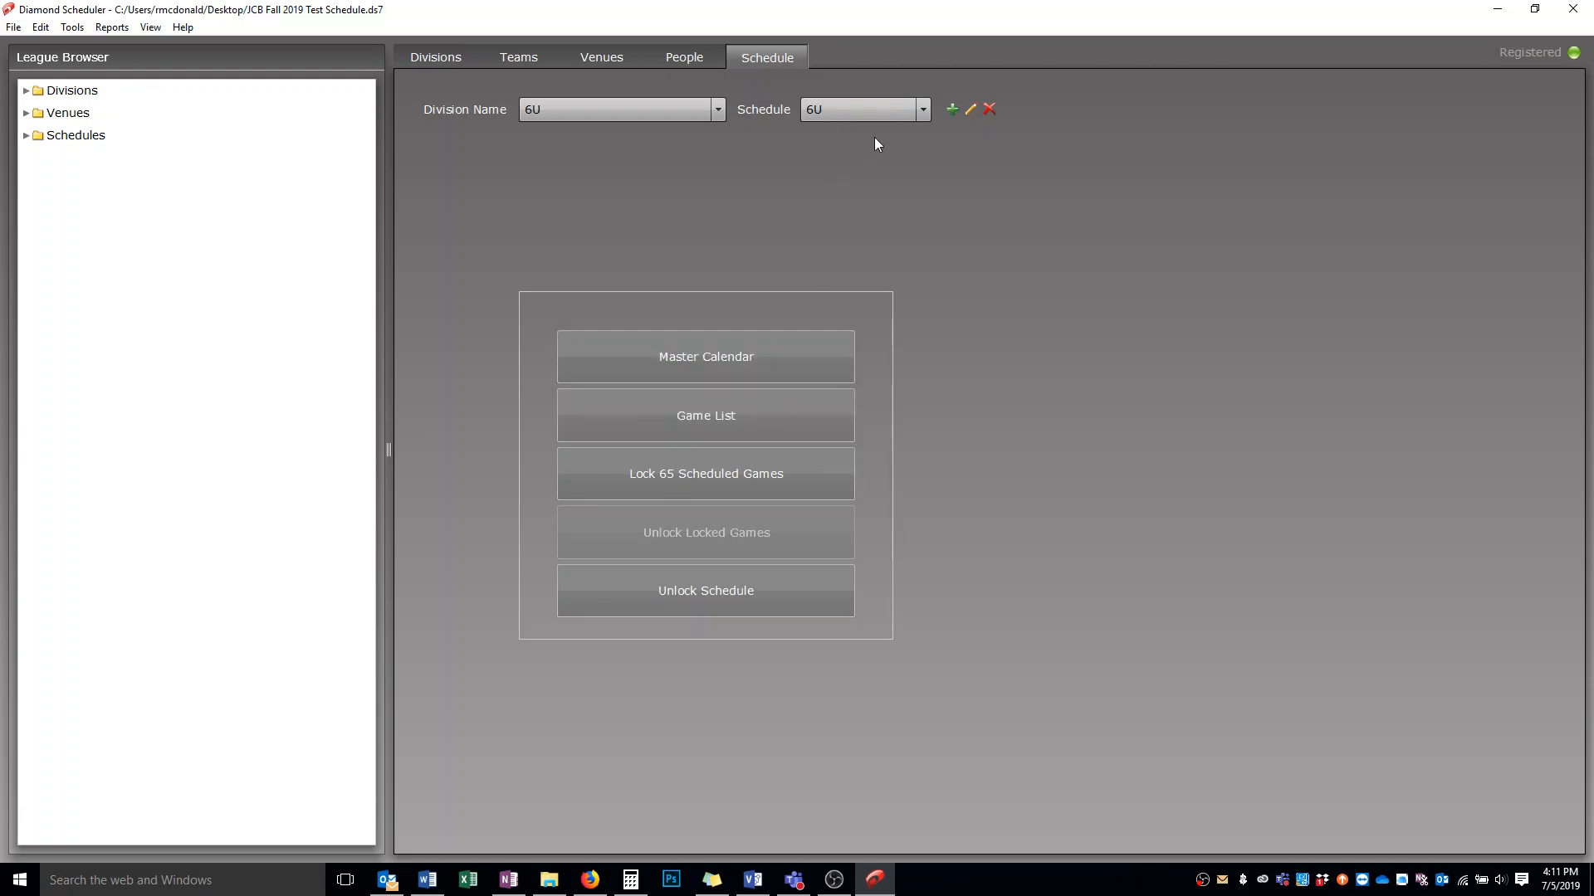
# Select the 6U_Practice schedule for the 6U division and delete it
pyautogui.click(830, 111)
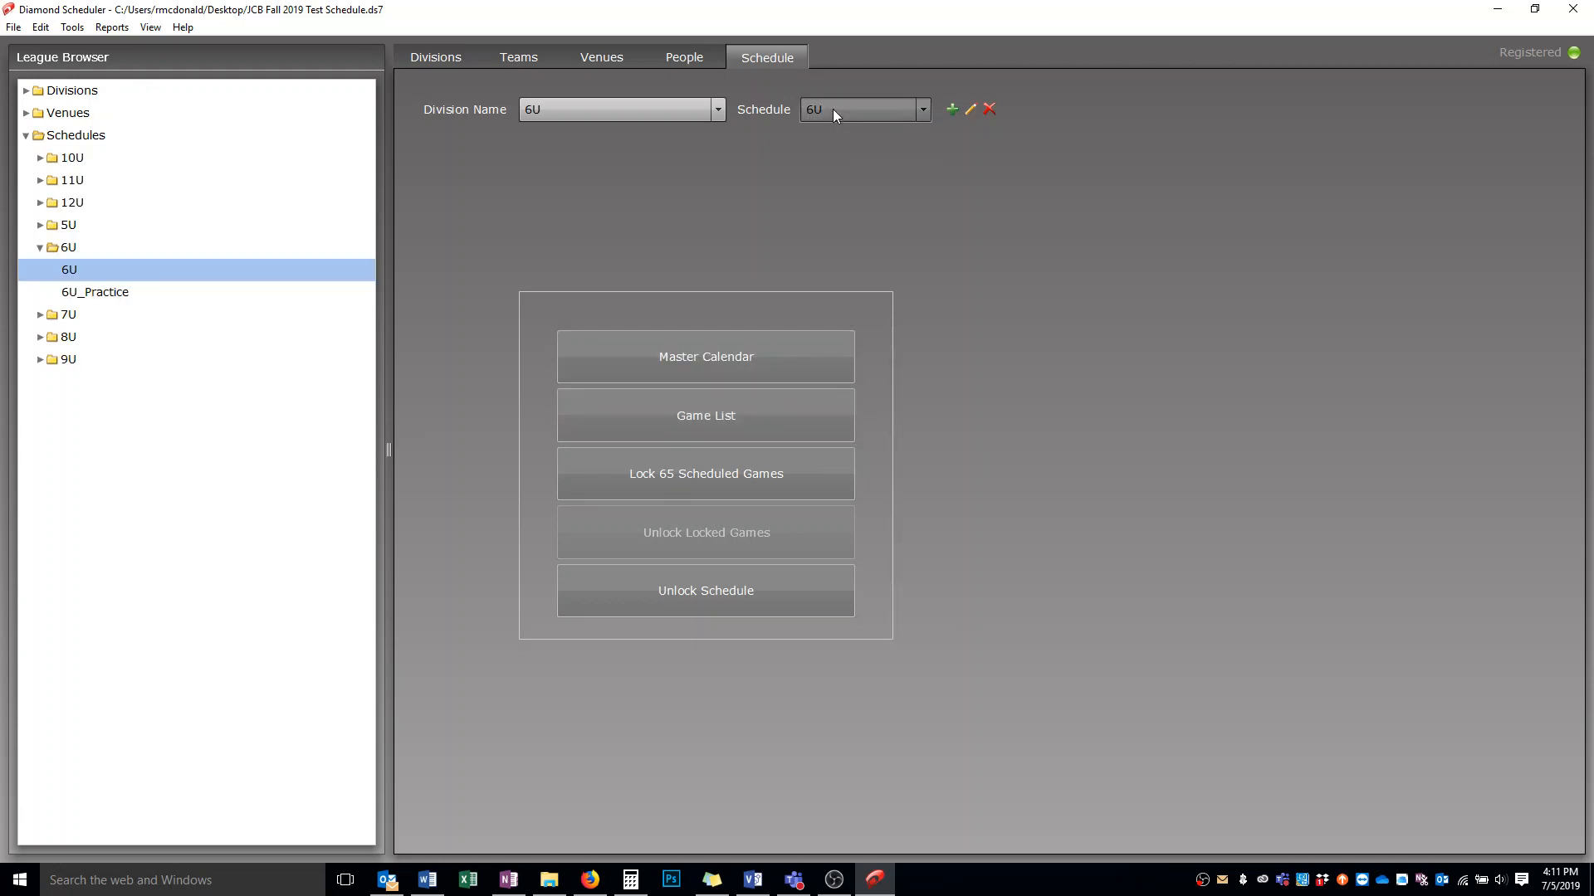
pyautogui.click(834, 108)
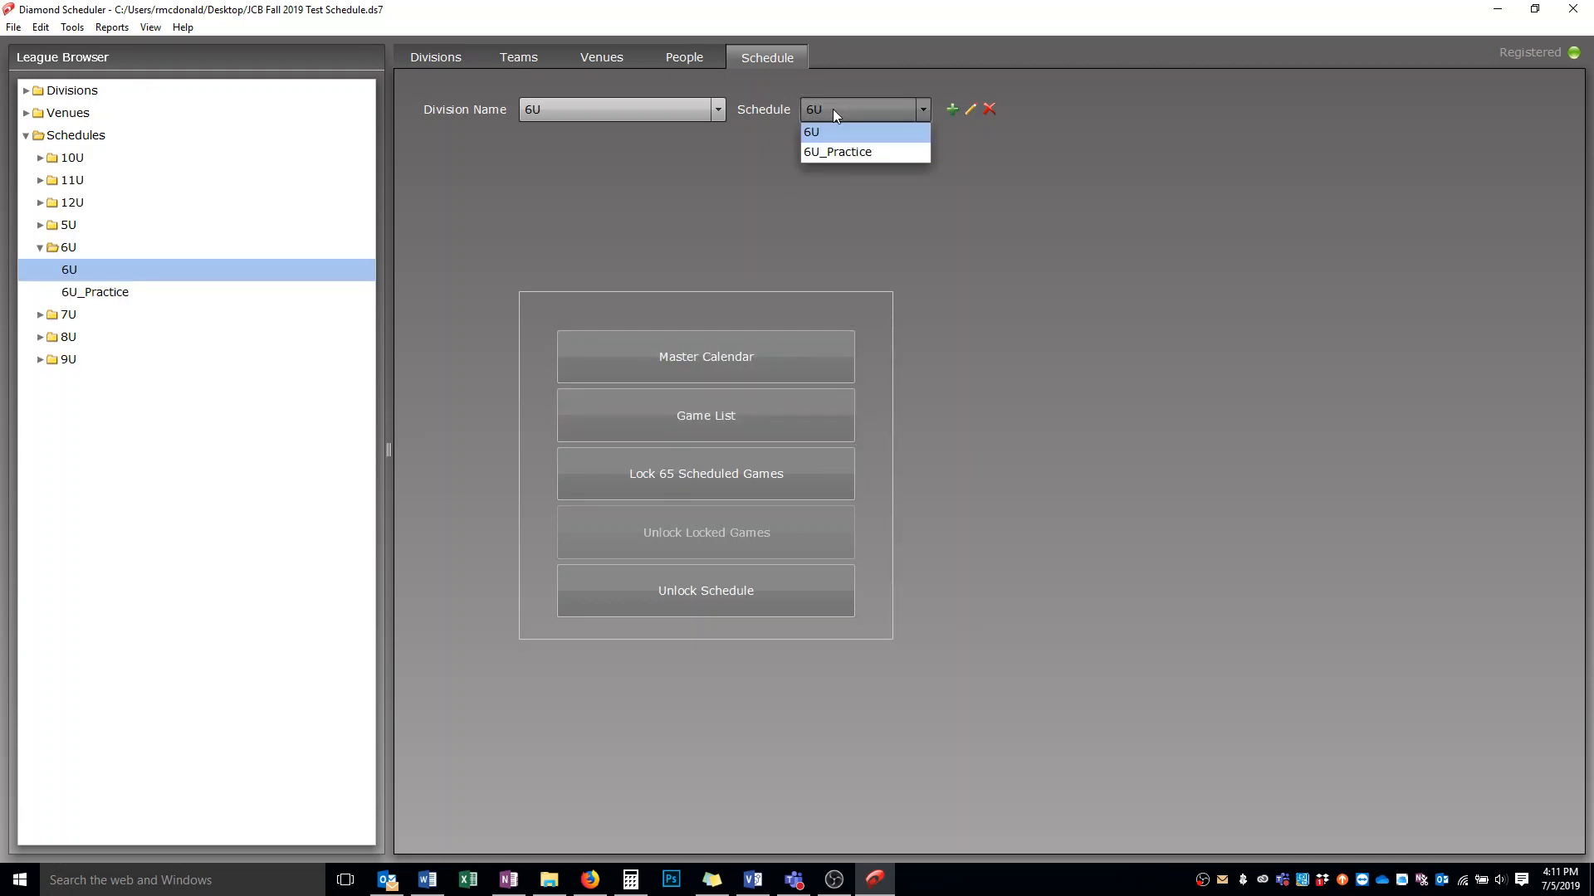
pyautogui.click(835, 152)
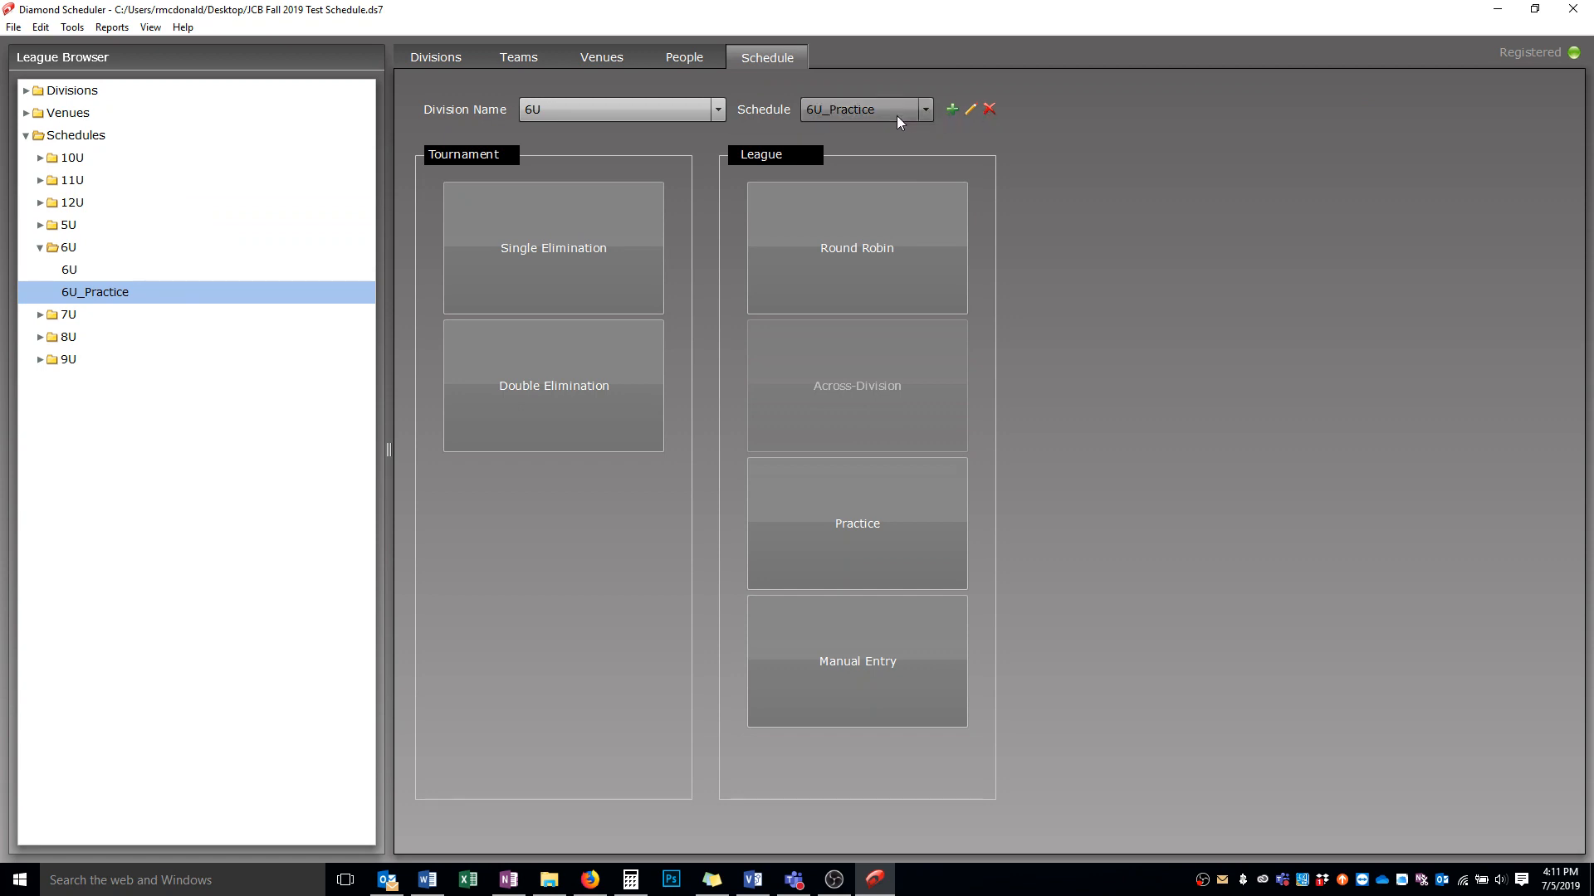
pyautogui.click(989, 111)
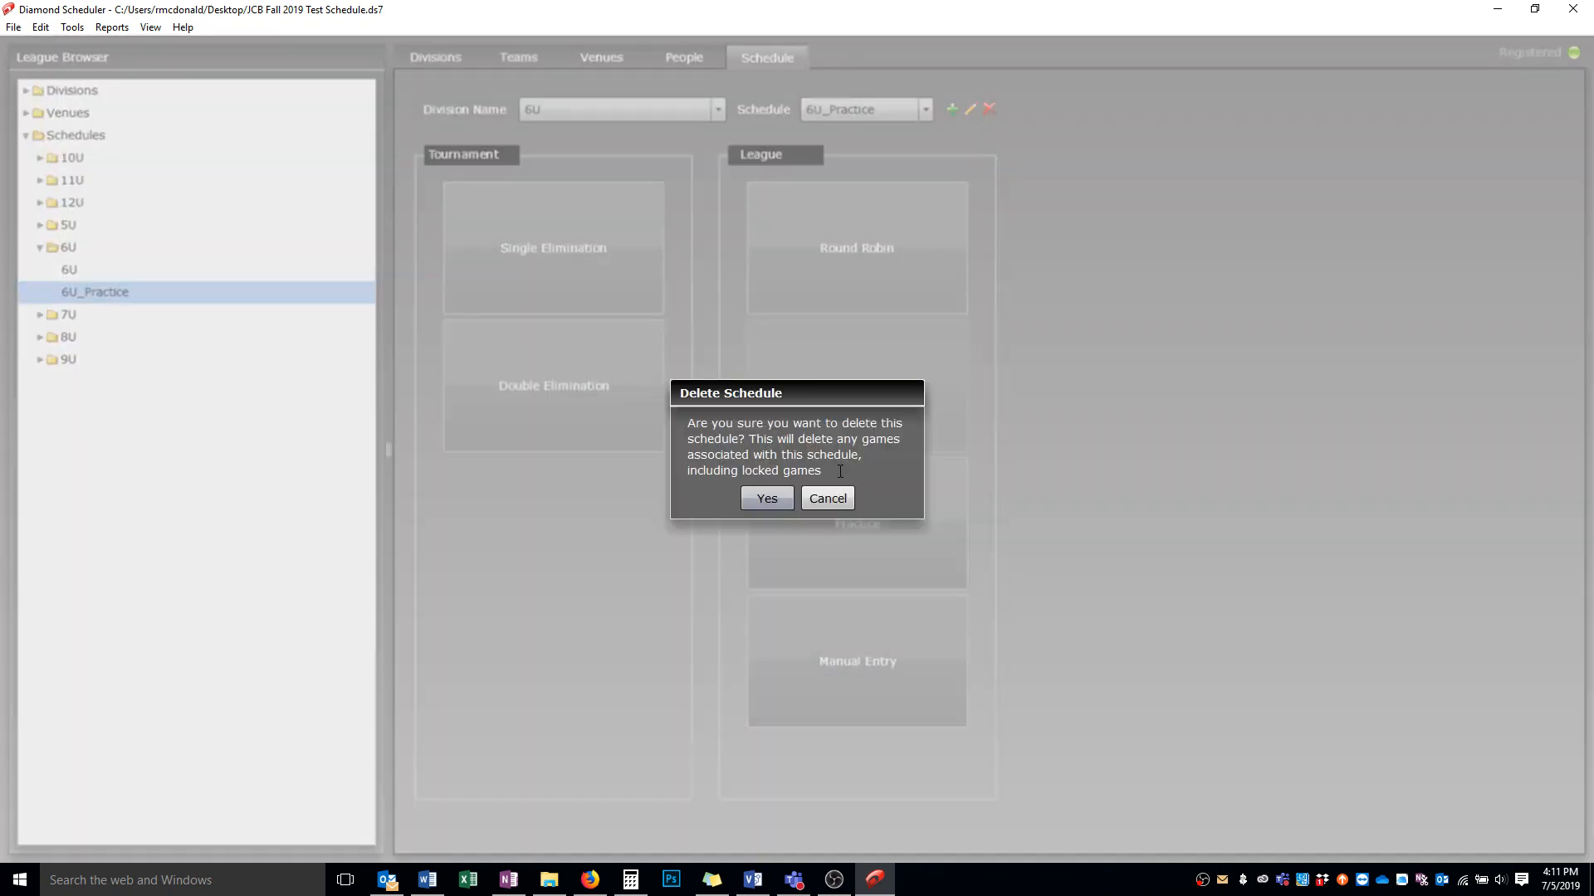
pyautogui.click(774, 496)
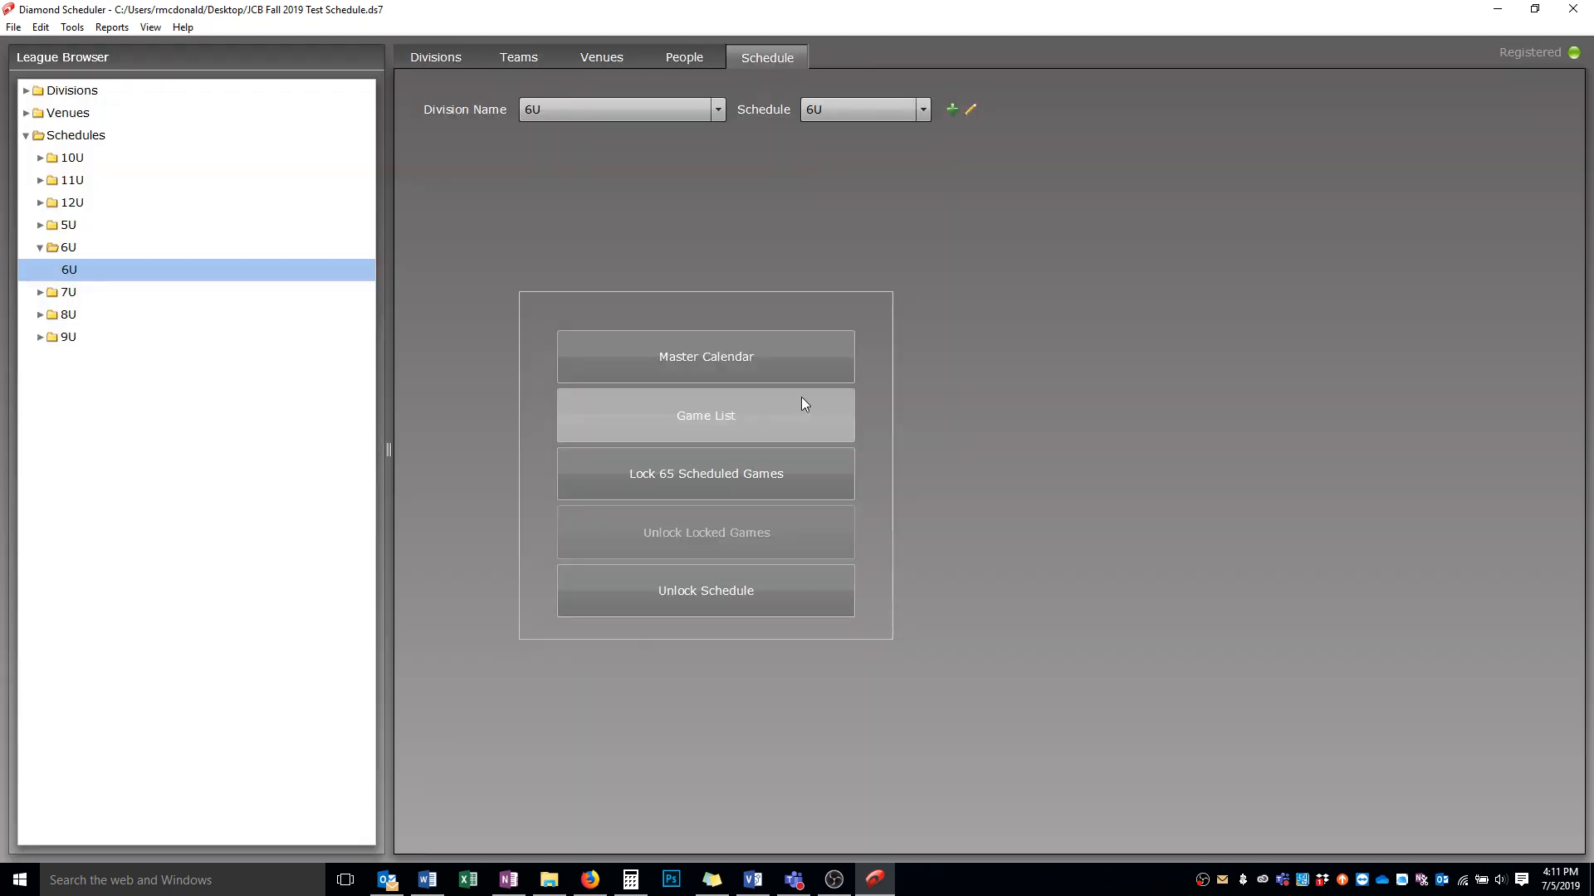
# Add a new 6U schedule named 6U_practice
pyautogui.click(951, 109)
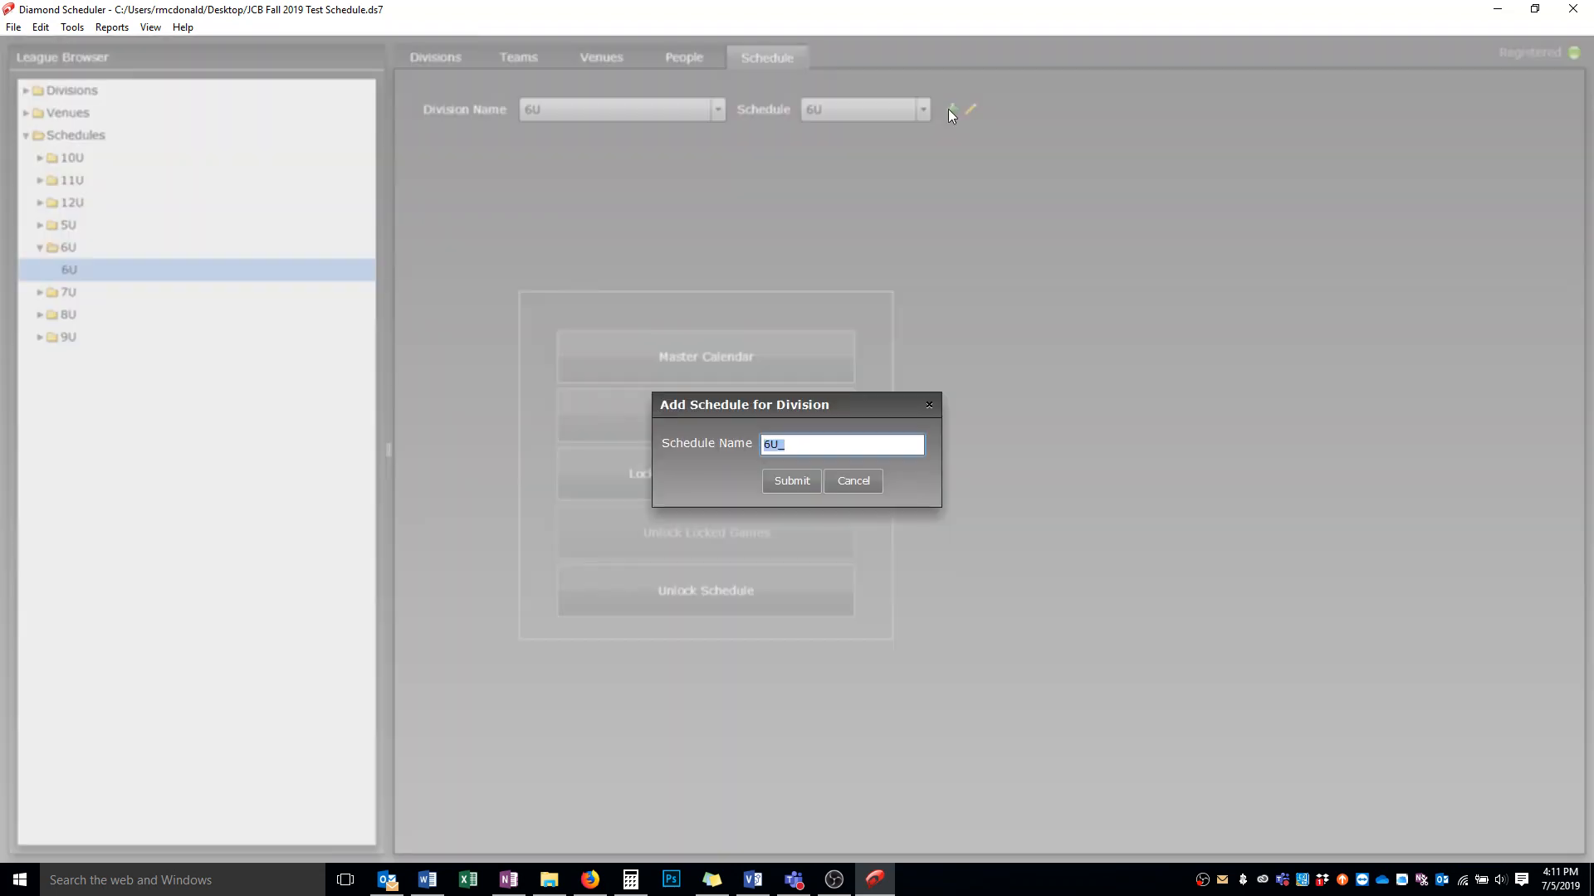
pyautogui.click(826, 448)
pyautogui.write('practice')
pyautogui.click(792, 481)
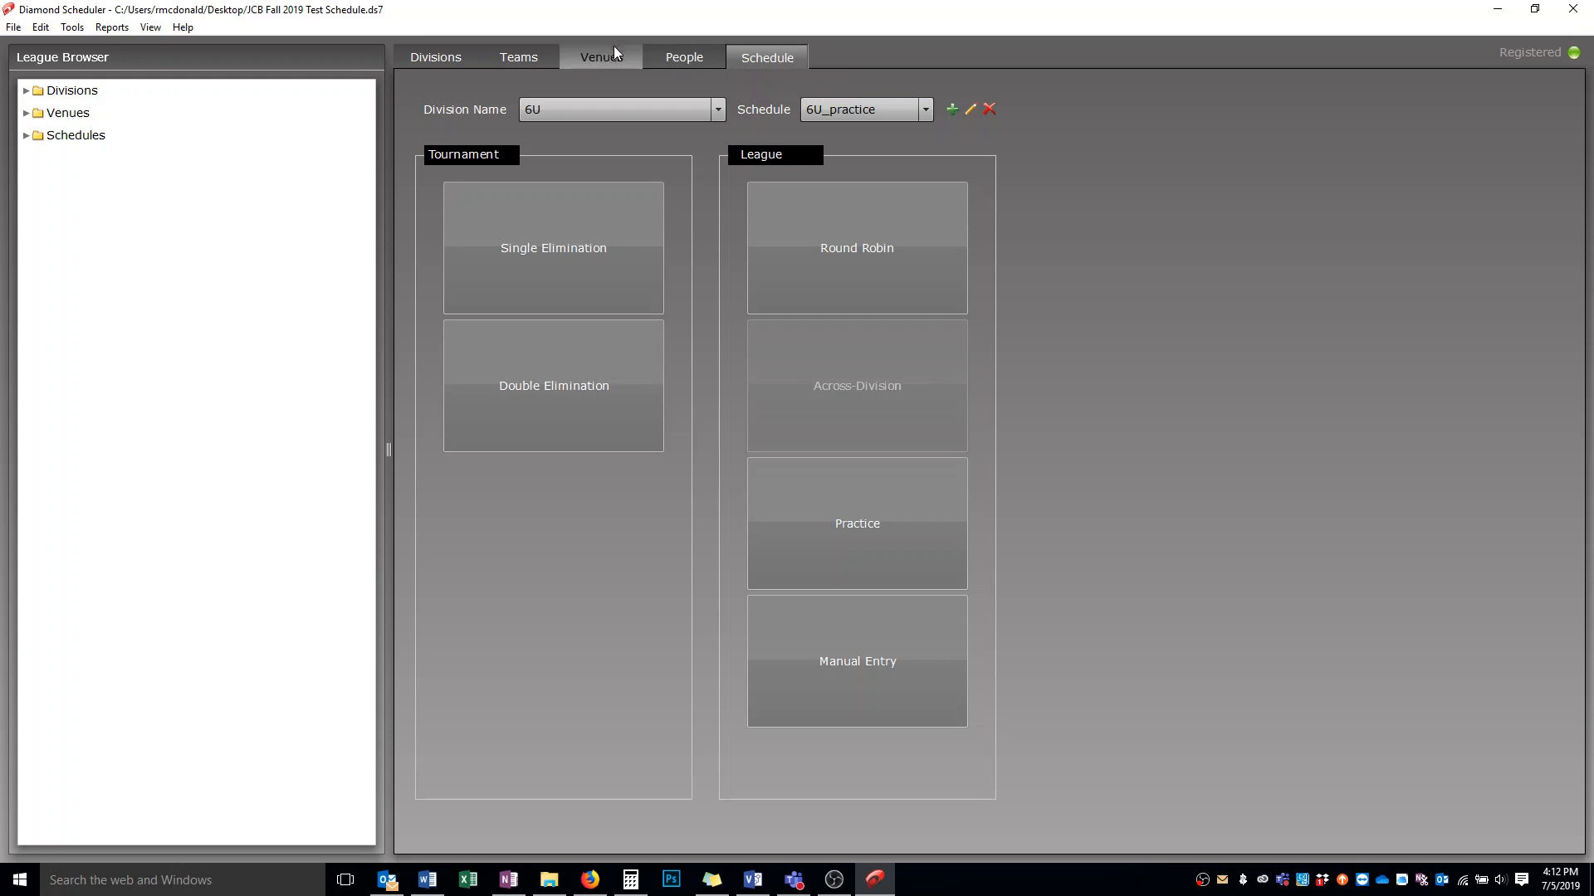
# Reassign all 6U teams as Mills Field 3's home teams, save the venue, and return to the schedule page
pyautogui.click(600, 56)
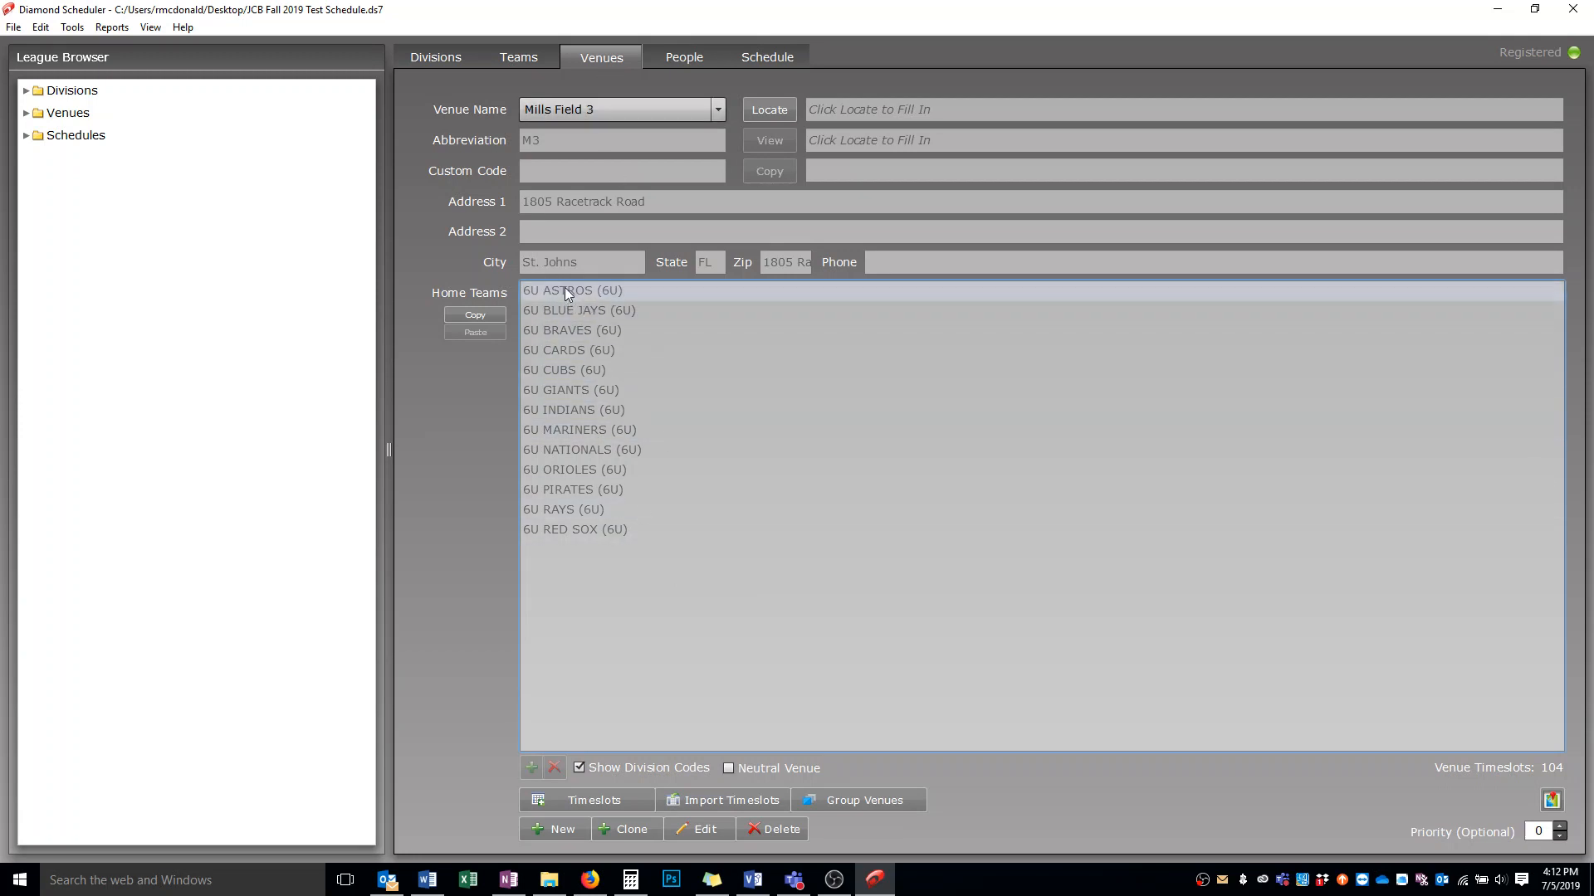
pyautogui.click(701, 829)
pyautogui.moveTo(604, 296); pyautogui.dragTo(890, 660)
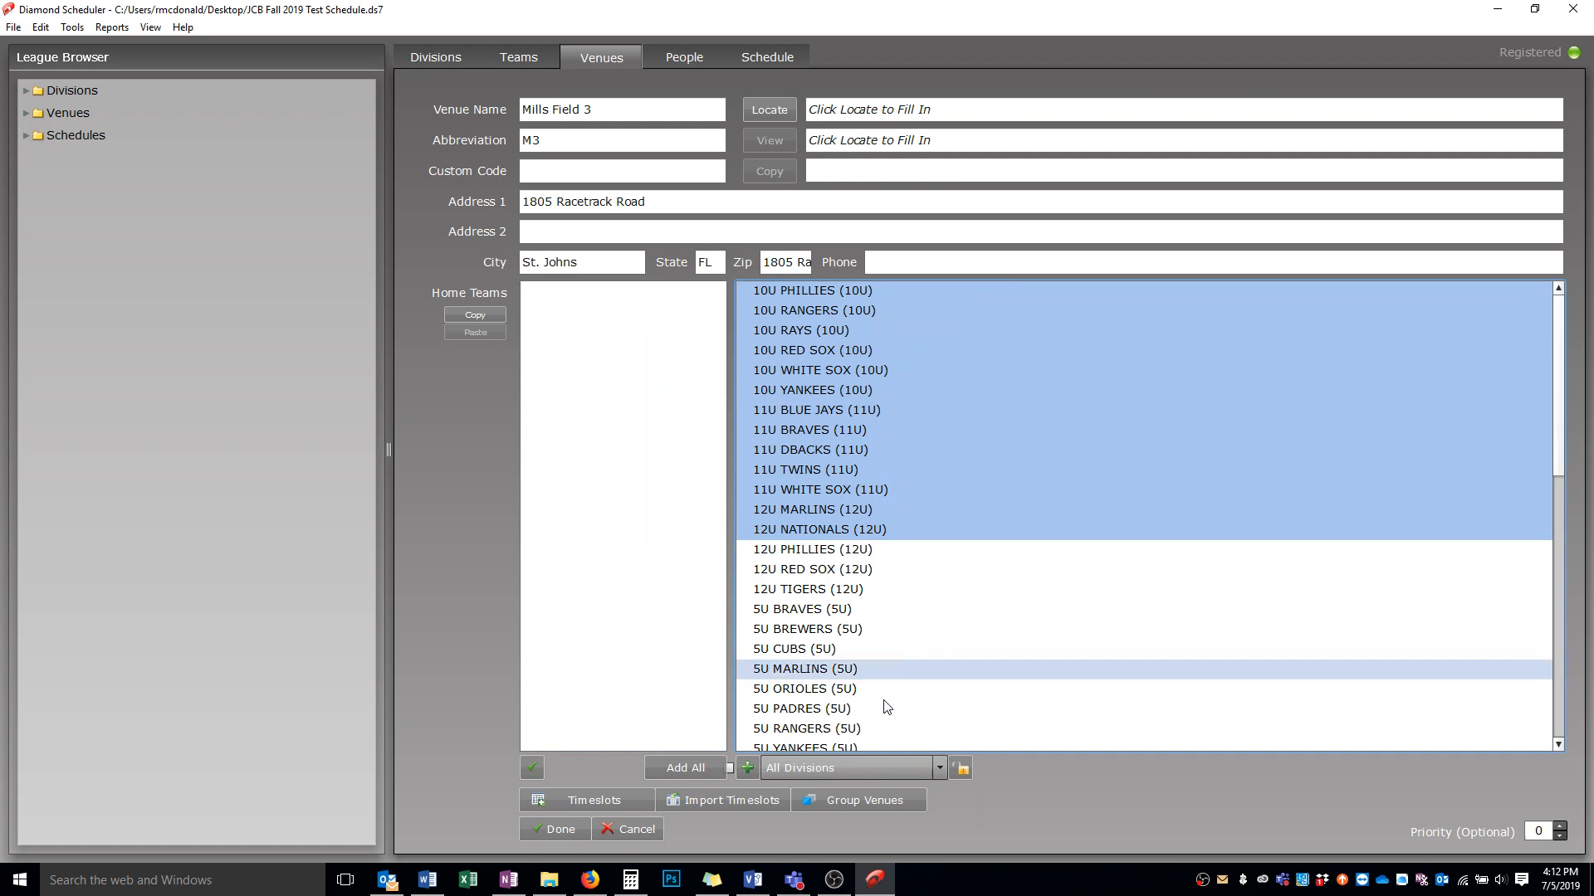
pyautogui.click(827, 767)
pyautogui.scroll(-1, 816, 725)
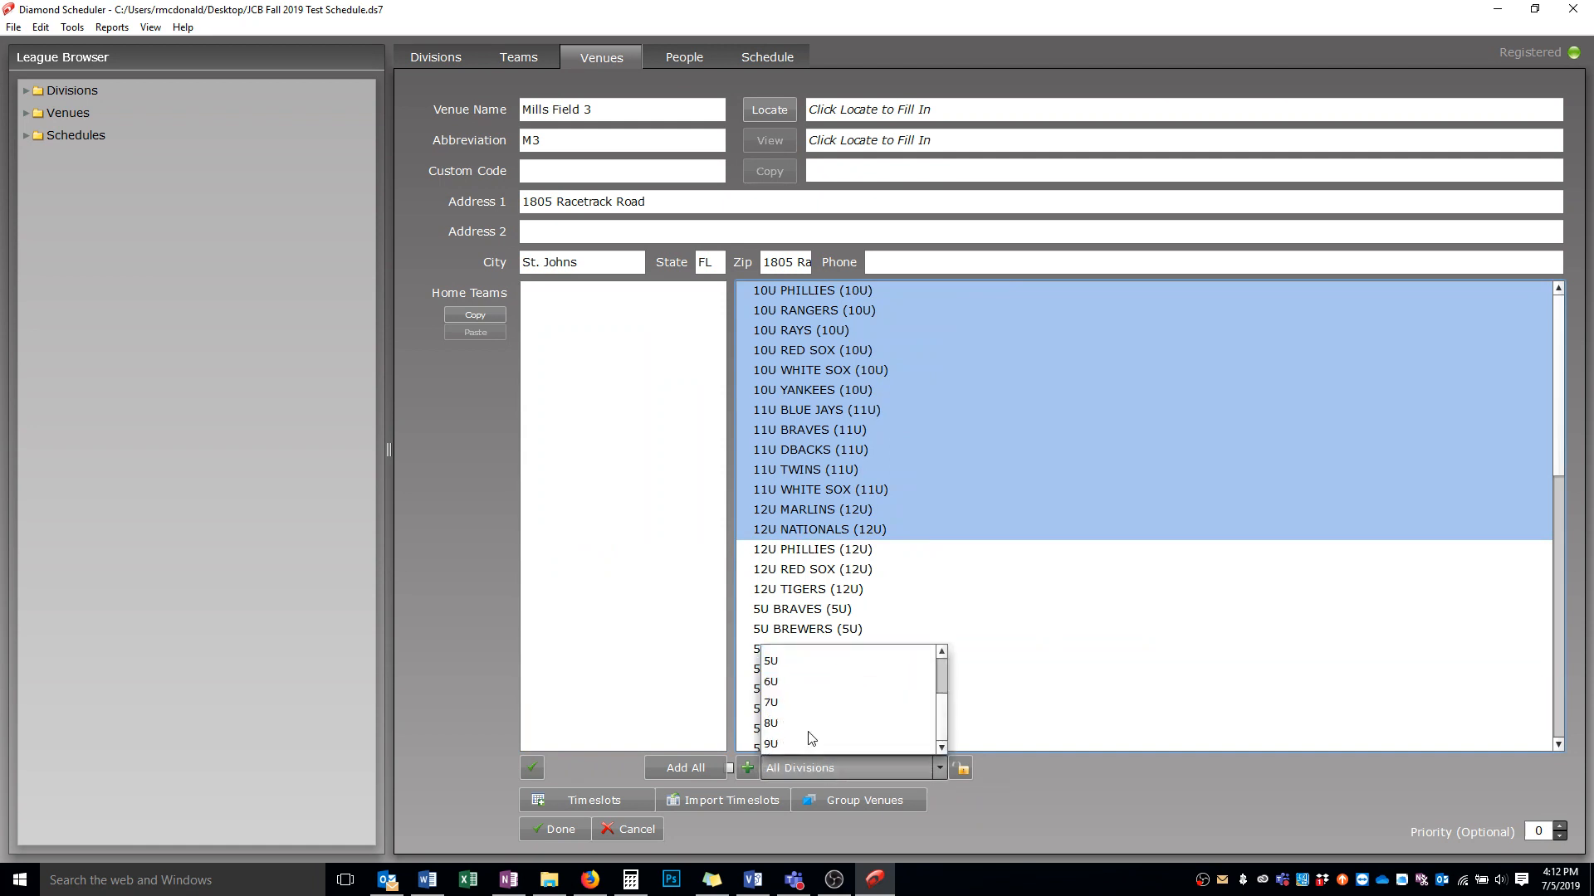
pyautogui.click(797, 697)
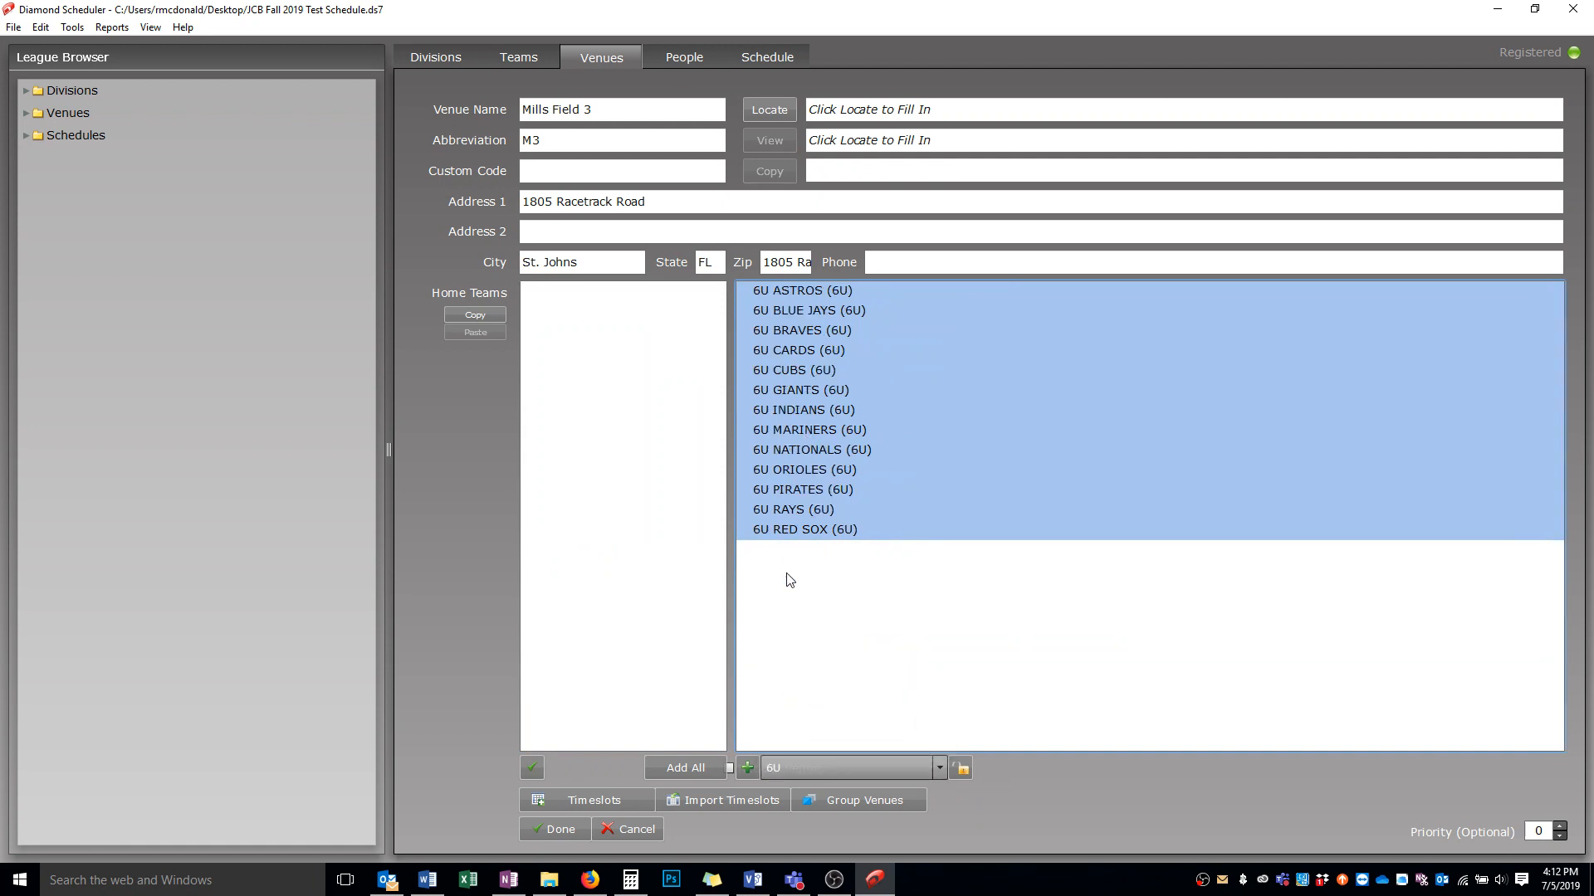
pyautogui.click(792, 528)
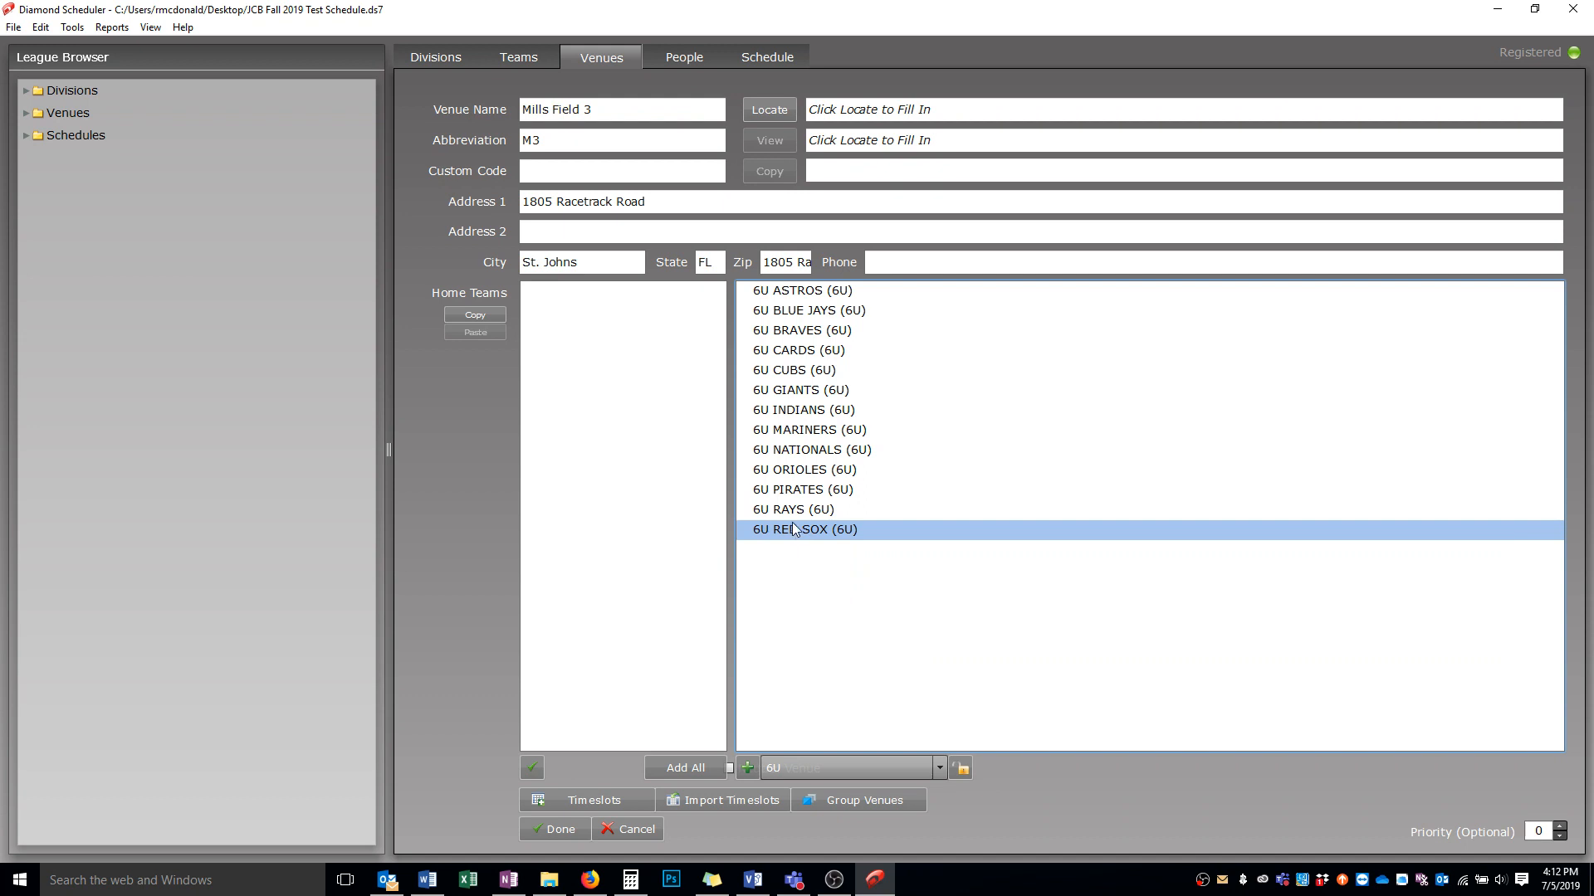
pyautogui.keyDown('shift'); pyautogui.click(794, 292); pyautogui.keyUp('shift')
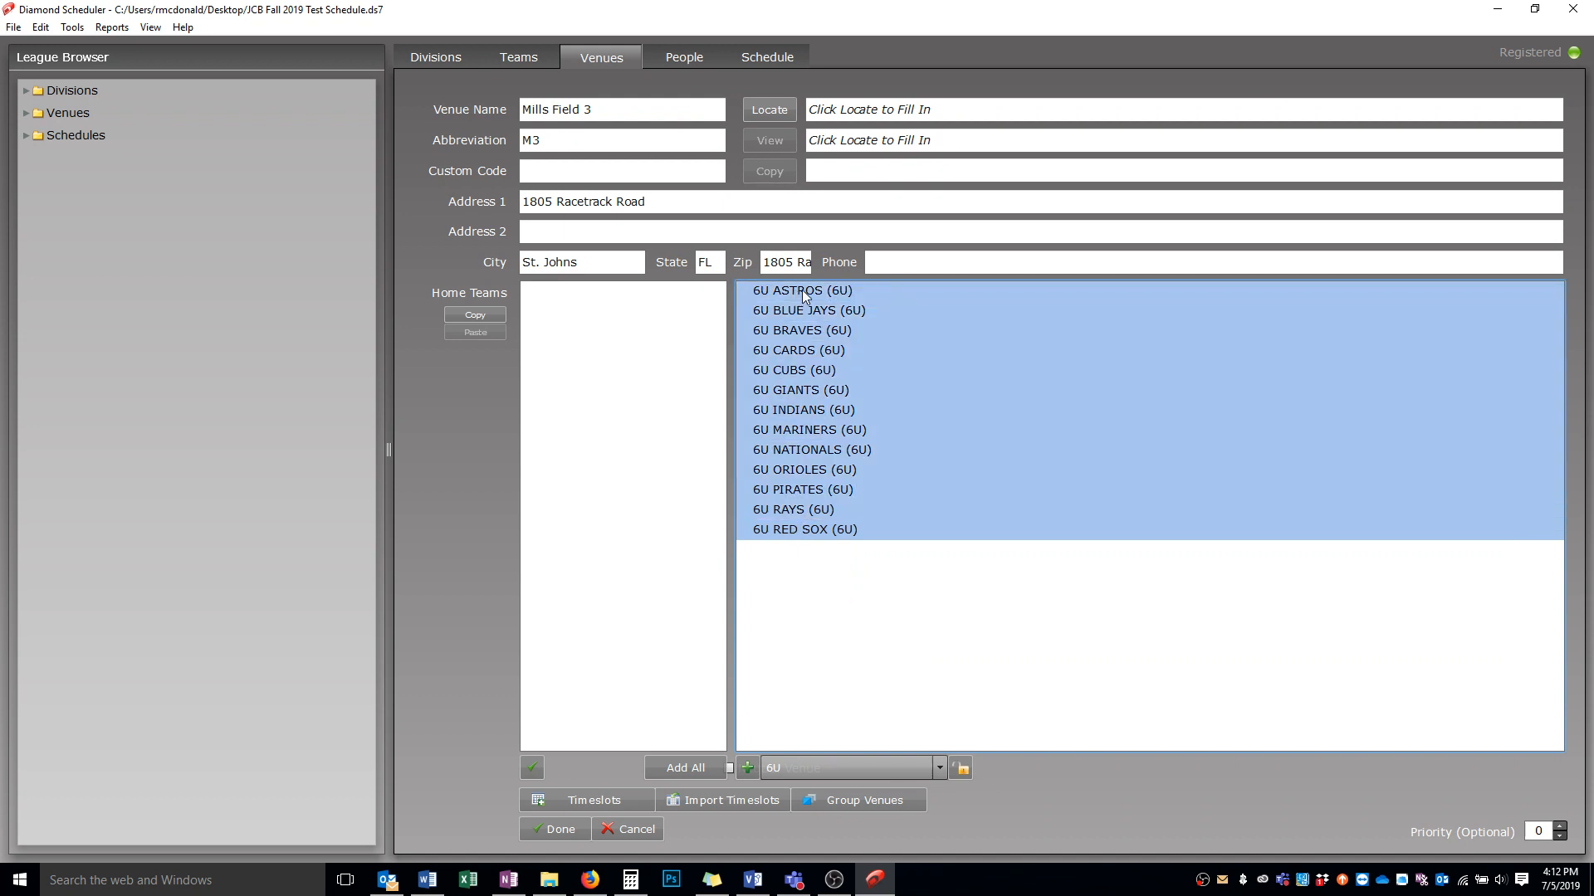
pyautogui.moveTo(802, 290); pyautogui.dragTo(645, 309)
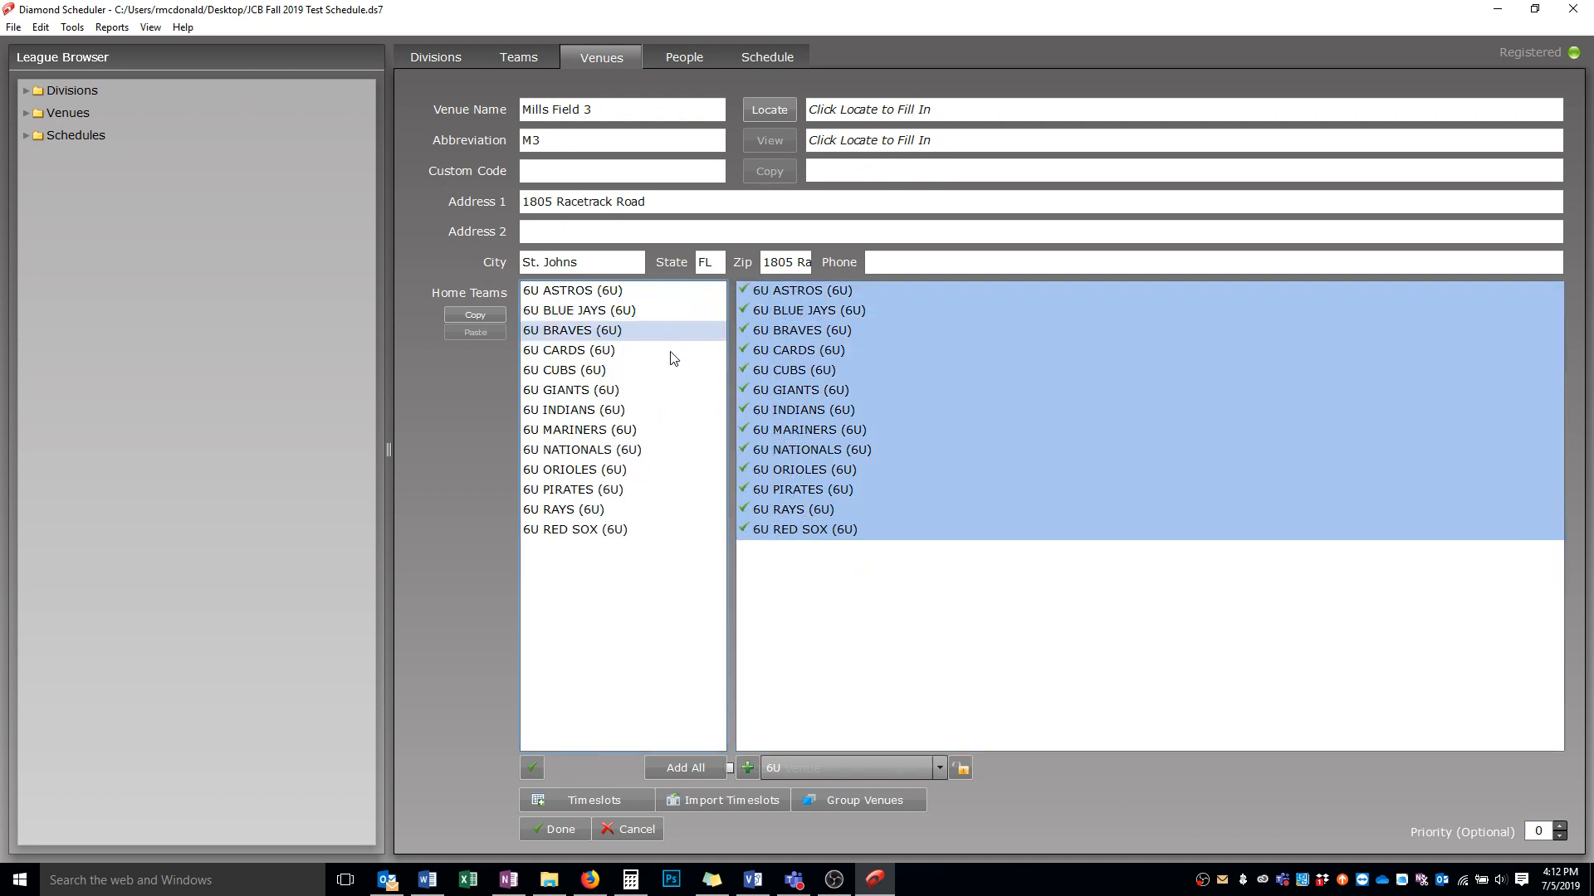
pyautogui.click(556, 831)
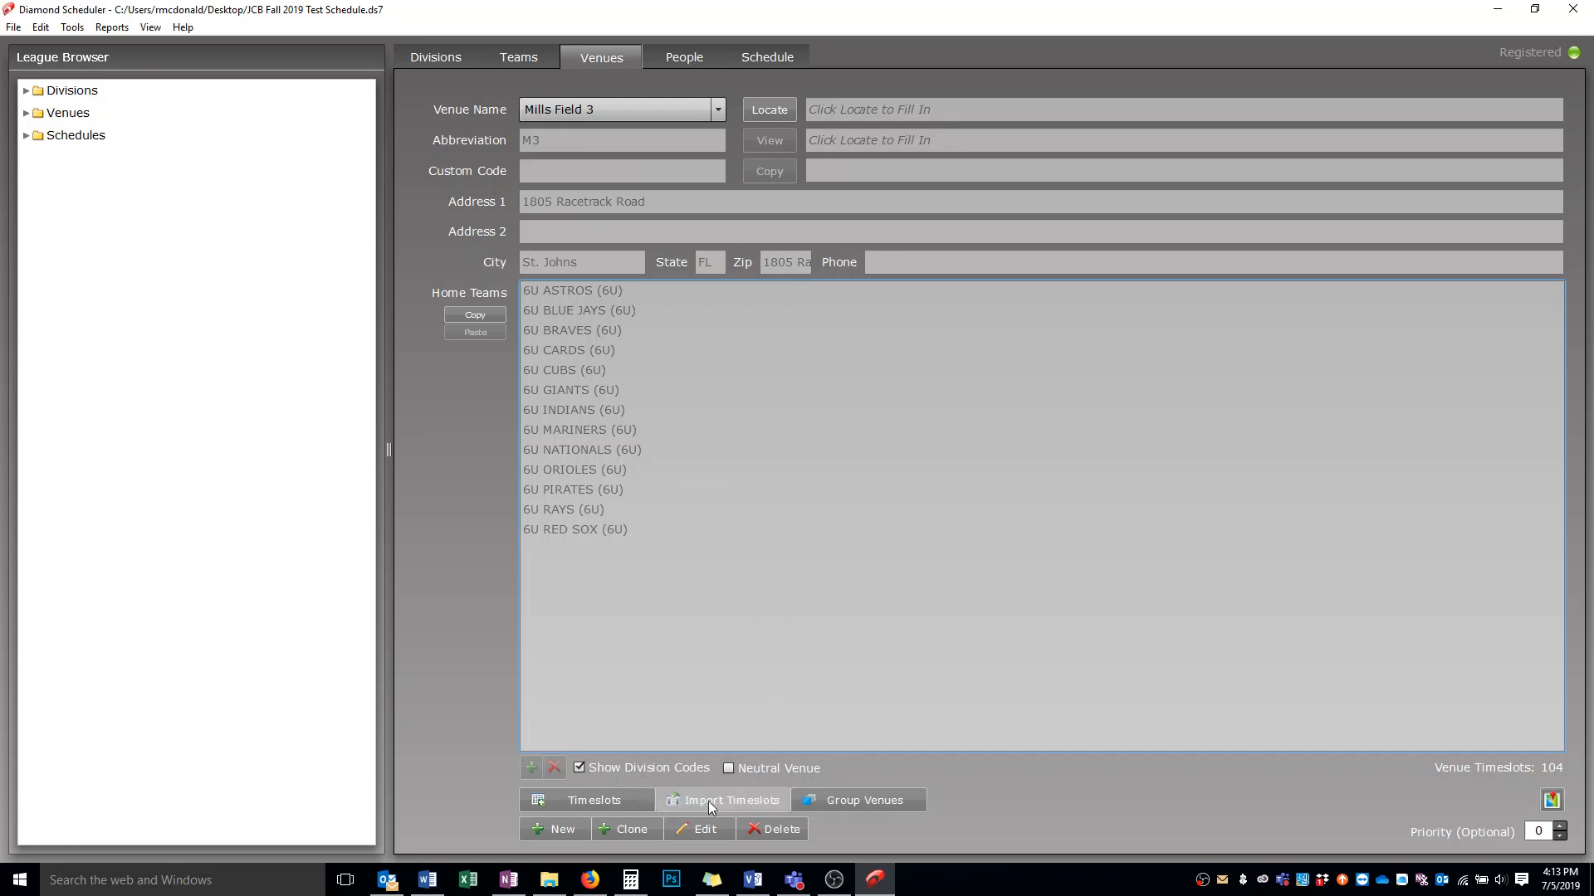
pyautogui.click(765, 58)
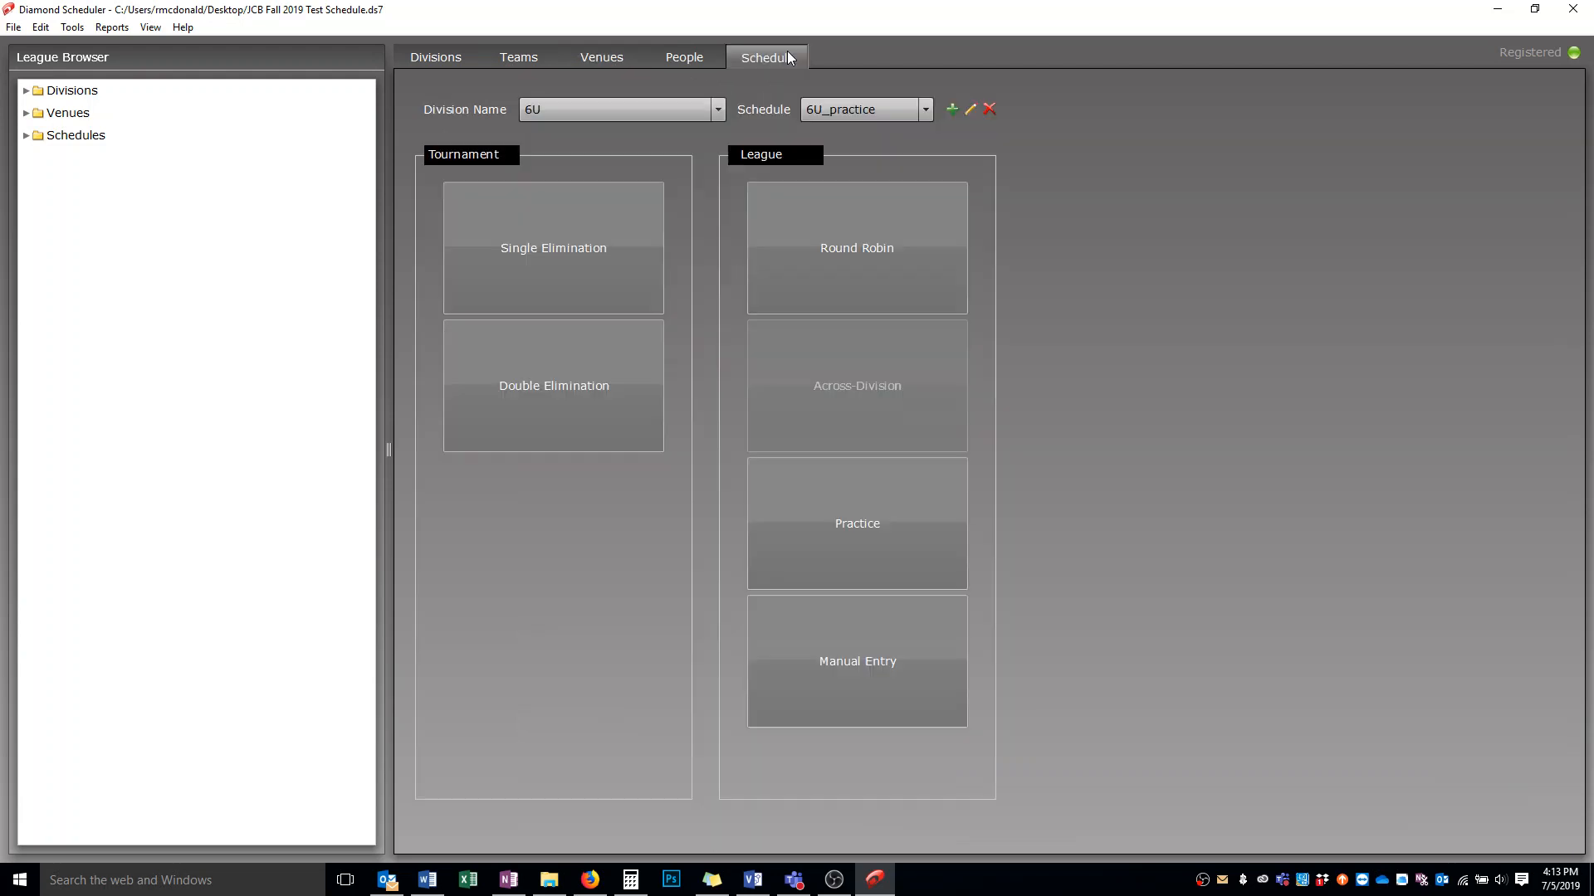
# Select the 6U_practice schedule and choose the Practice schedule type
pyautogui.click(853, 112)
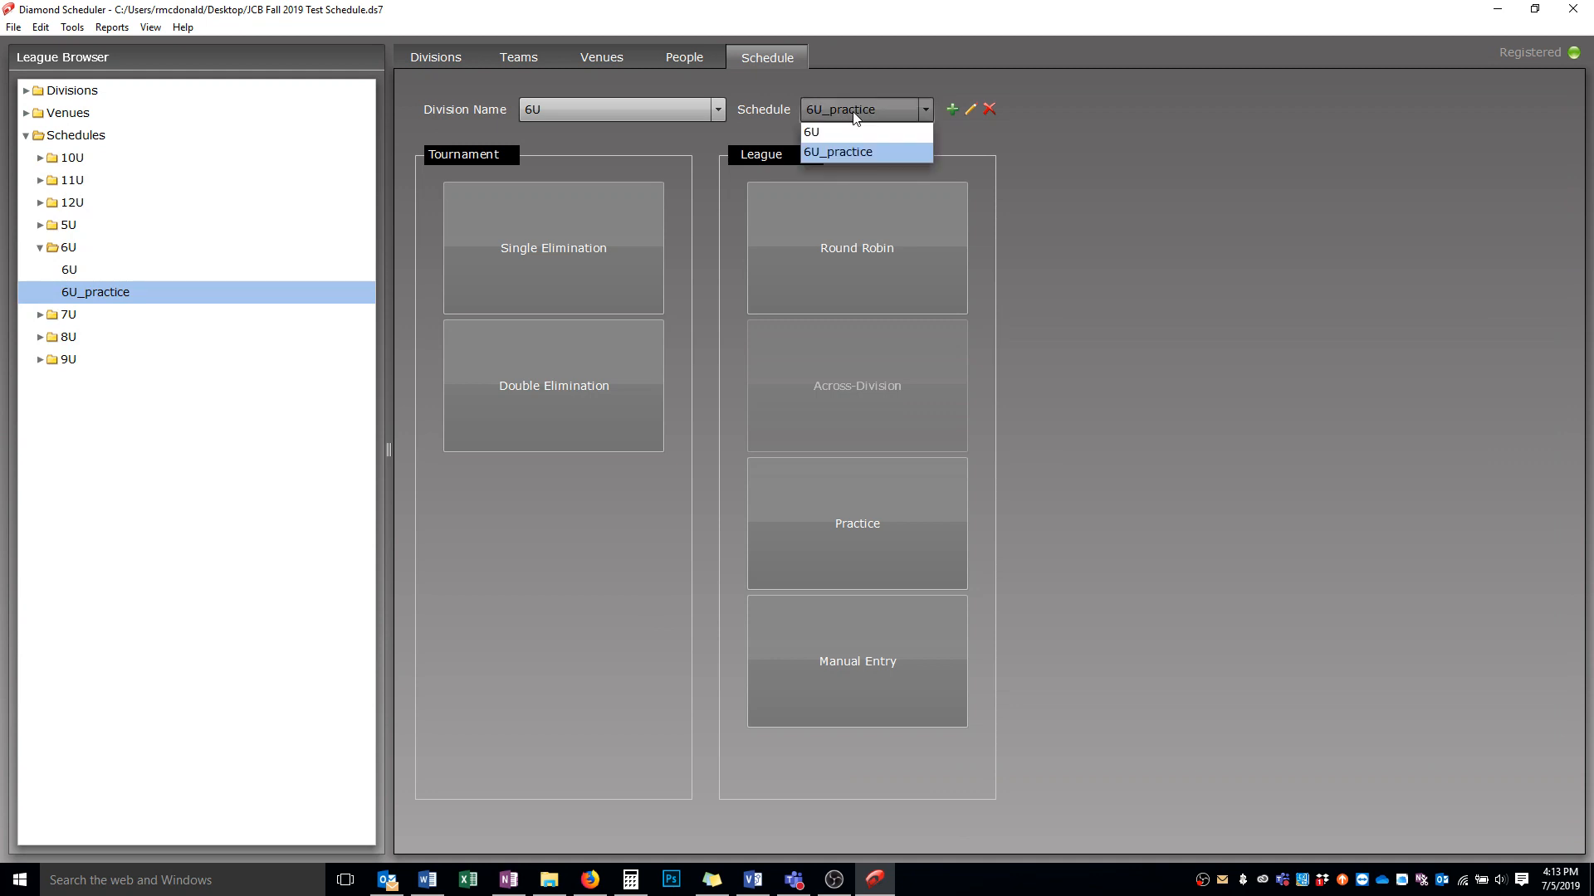
pyautogui.click(848, 153)
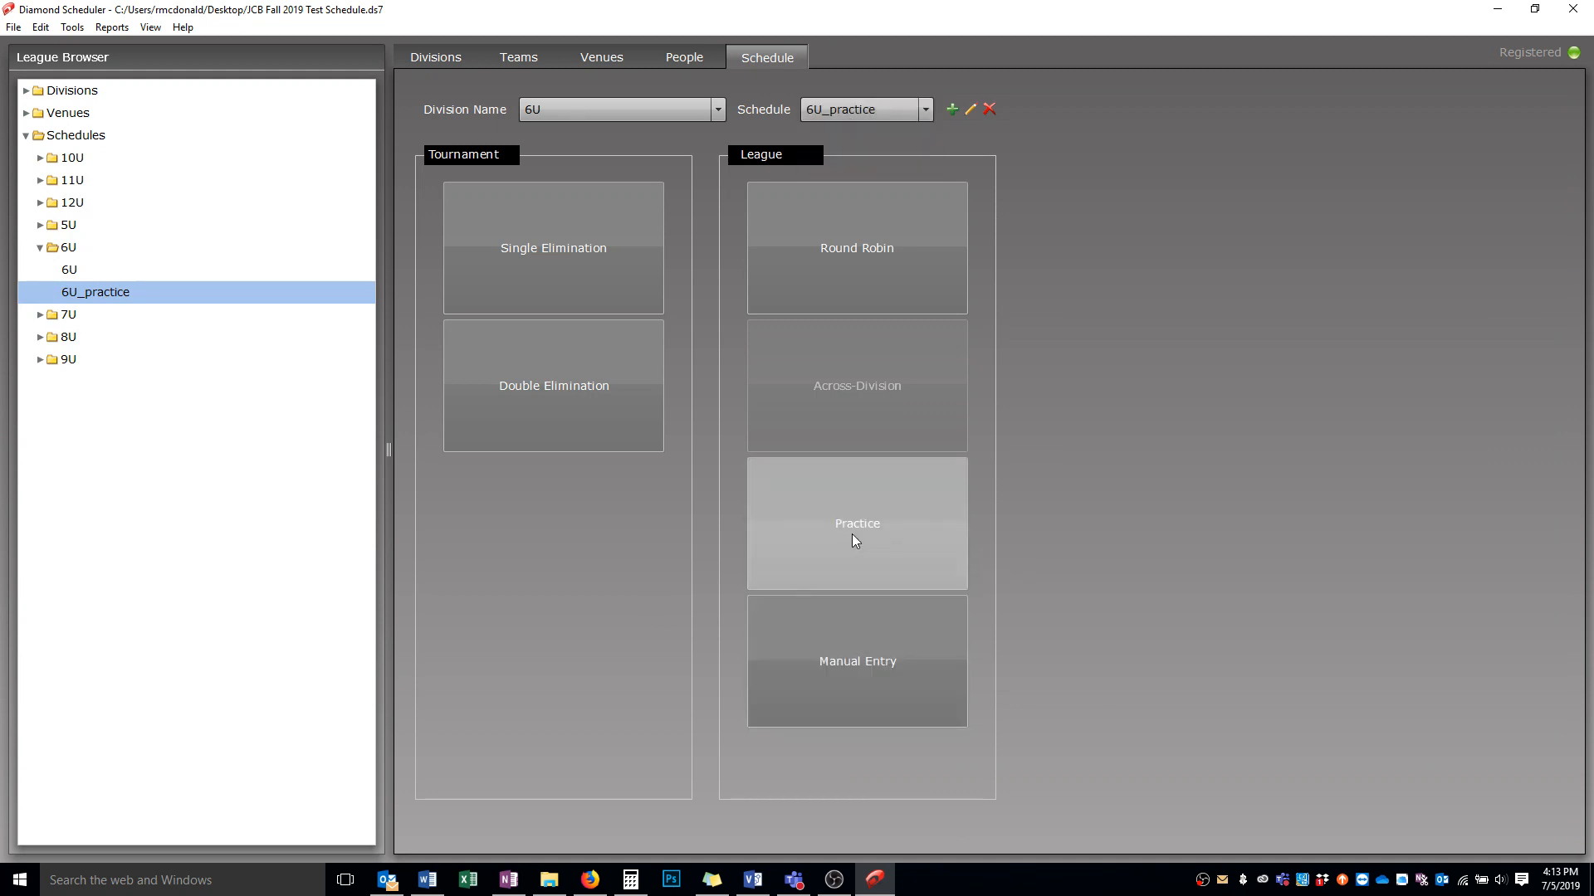
pyautogui.click(852, 536)
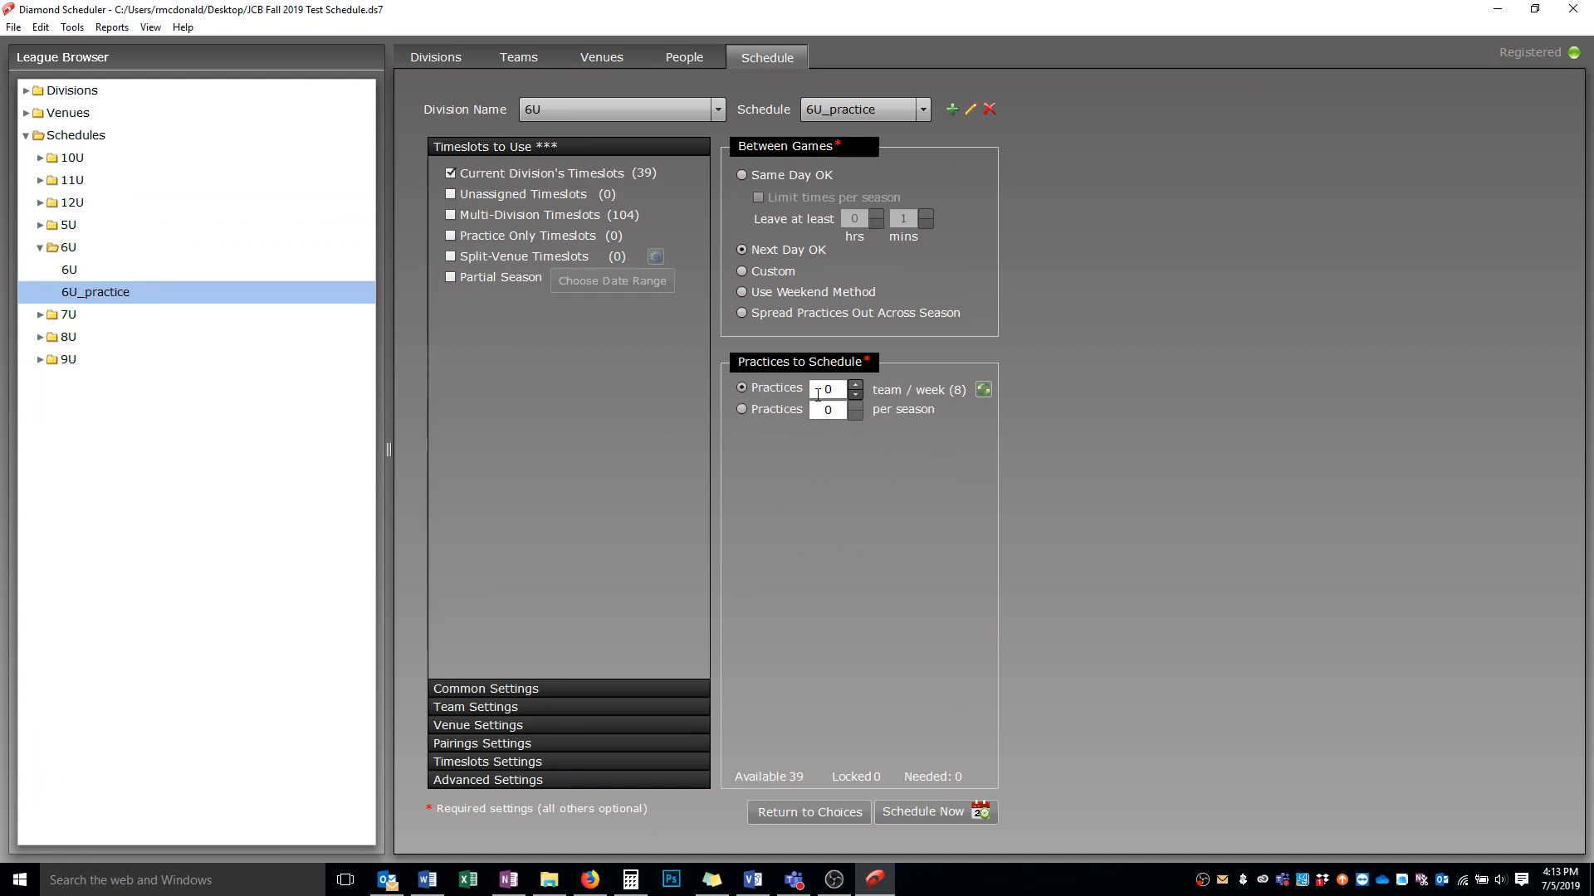
# Switch practices to a per-season count and set it to 6
pyautogui.click(780, 412)
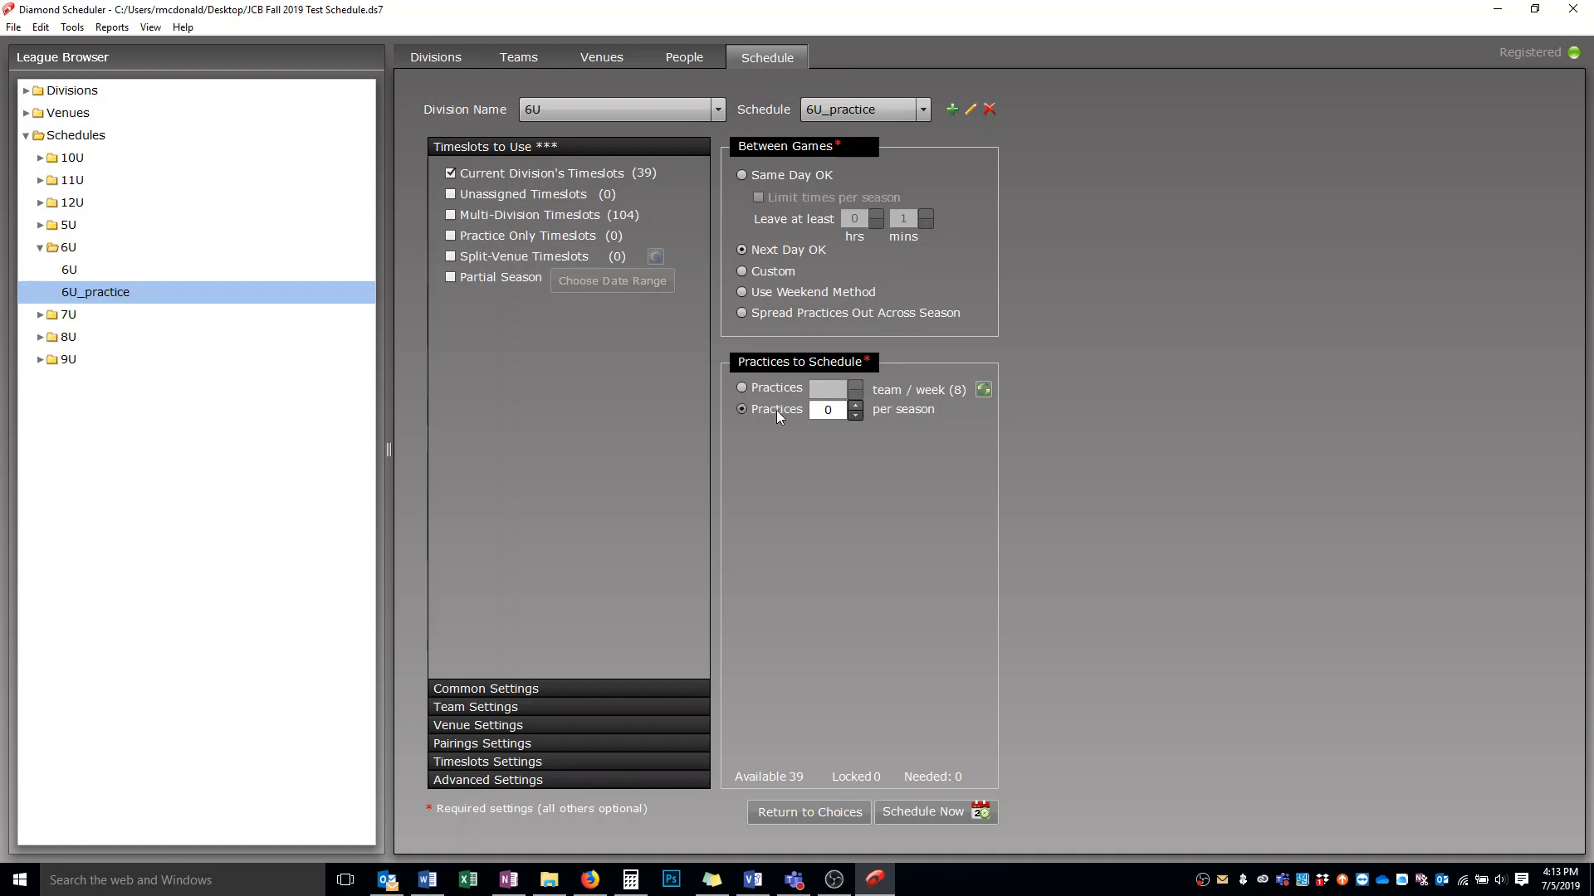
pyautogui.click(854, 405)
pyautogui.click(854, 406)
pyautogui.click(854, 406)
pyautogui.click(855, 406)
pyautogui.click(855, 406)
# Include multi-division timeslots and restrict to a partial season from 09/28/2019 to 11/23/2019
pyautogui.click(451, 215)
pyautogui.click(476, 277)
pyautogui.click(609, 281)
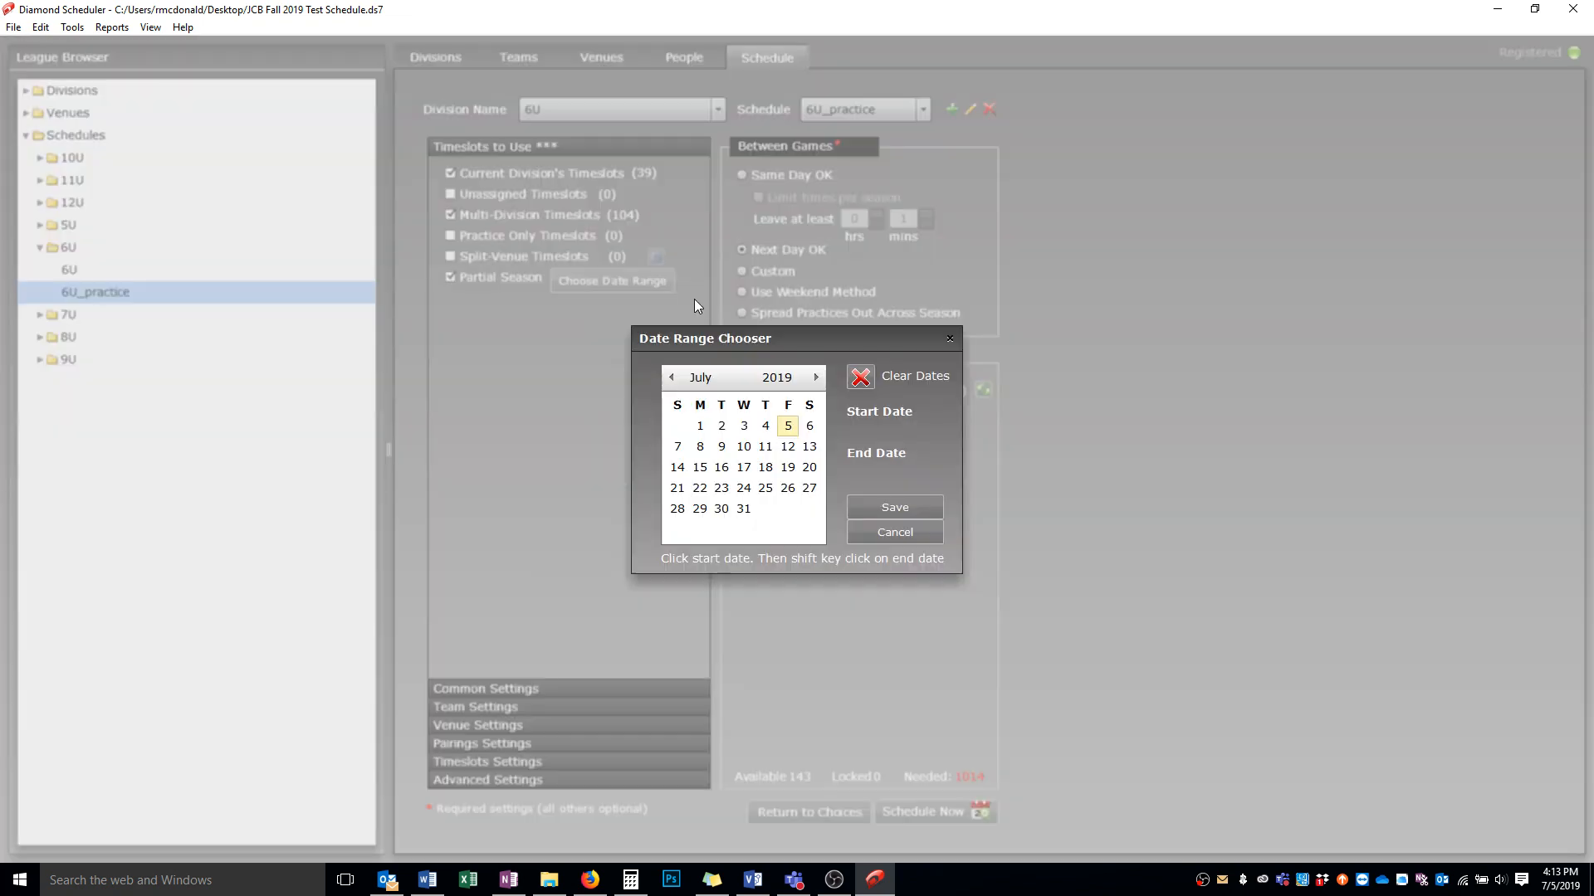
pyautogui.click(817, 378)
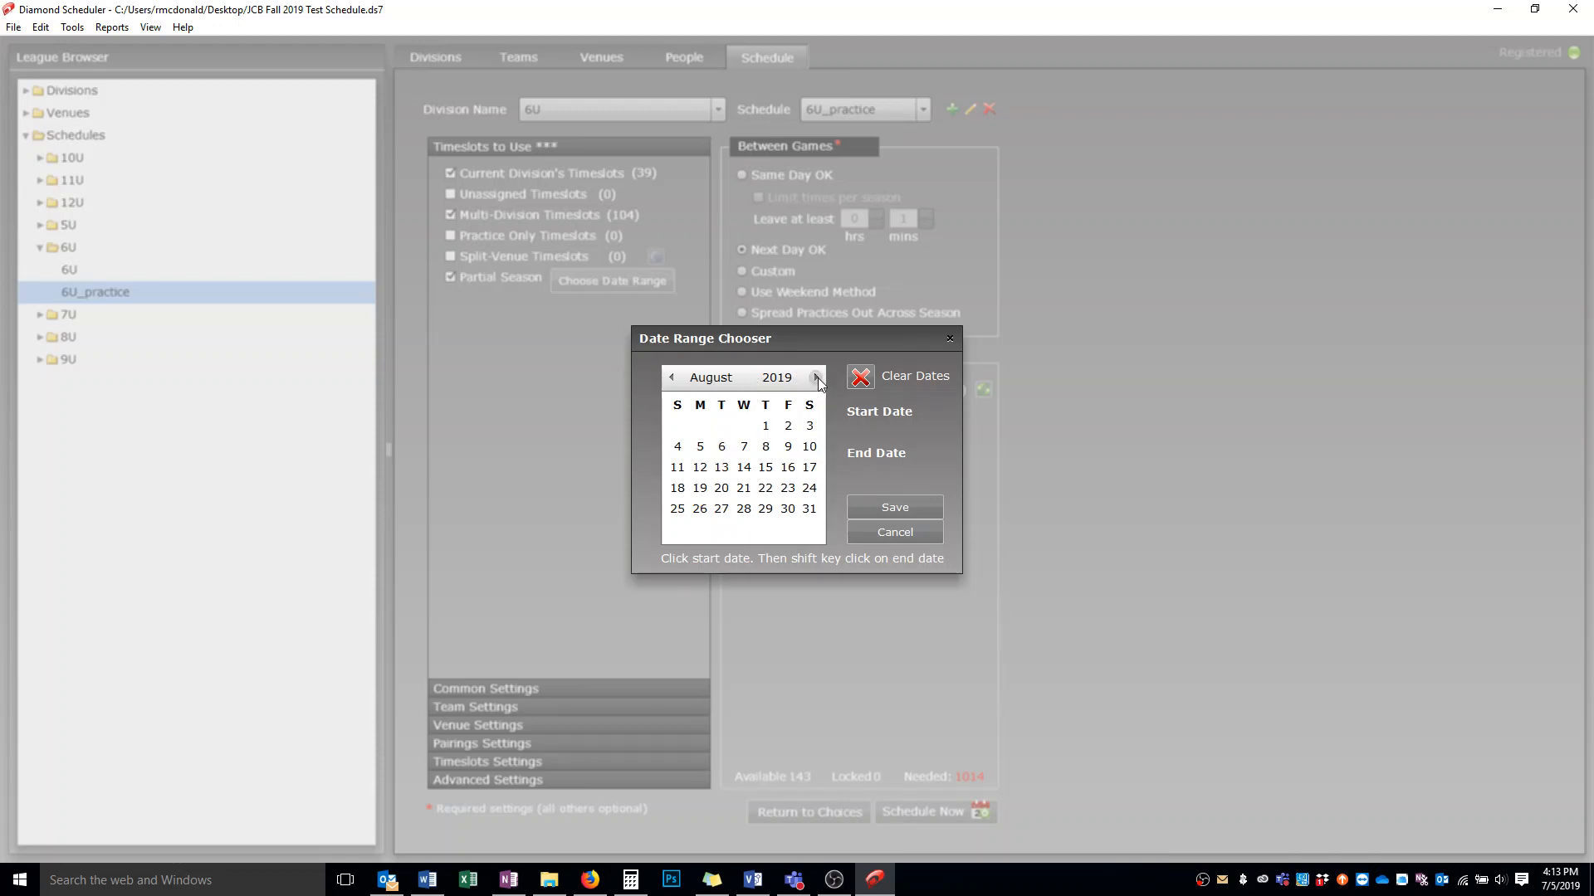
pyautogui.click(817, 378)
pyautogui.click(813, 491)
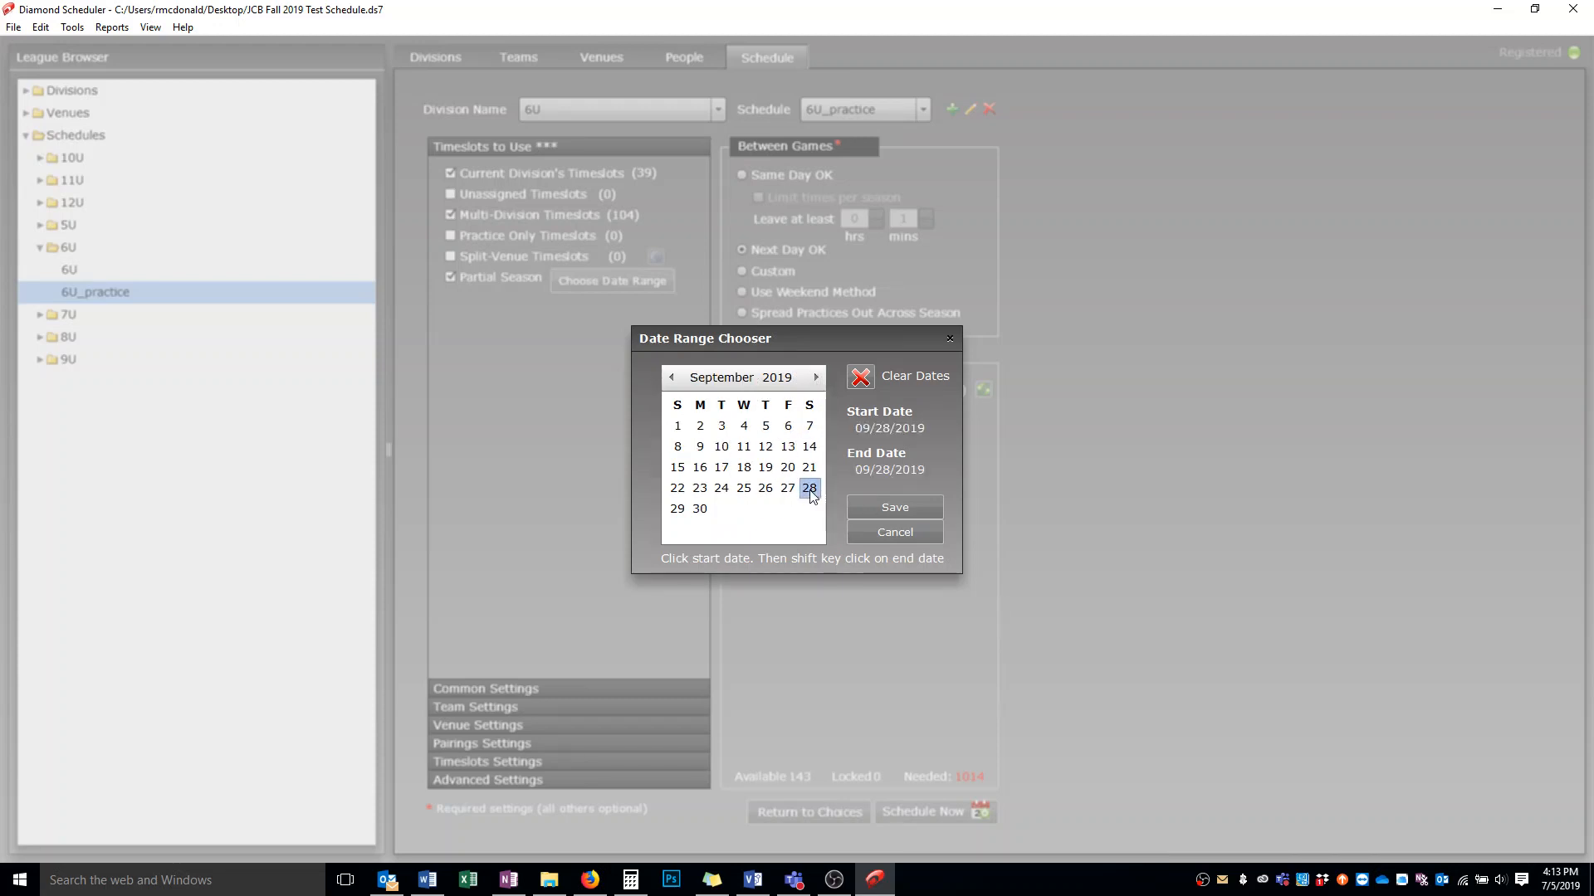
pyautogui.click(816, 377)
pyautogui.click(817, 377)
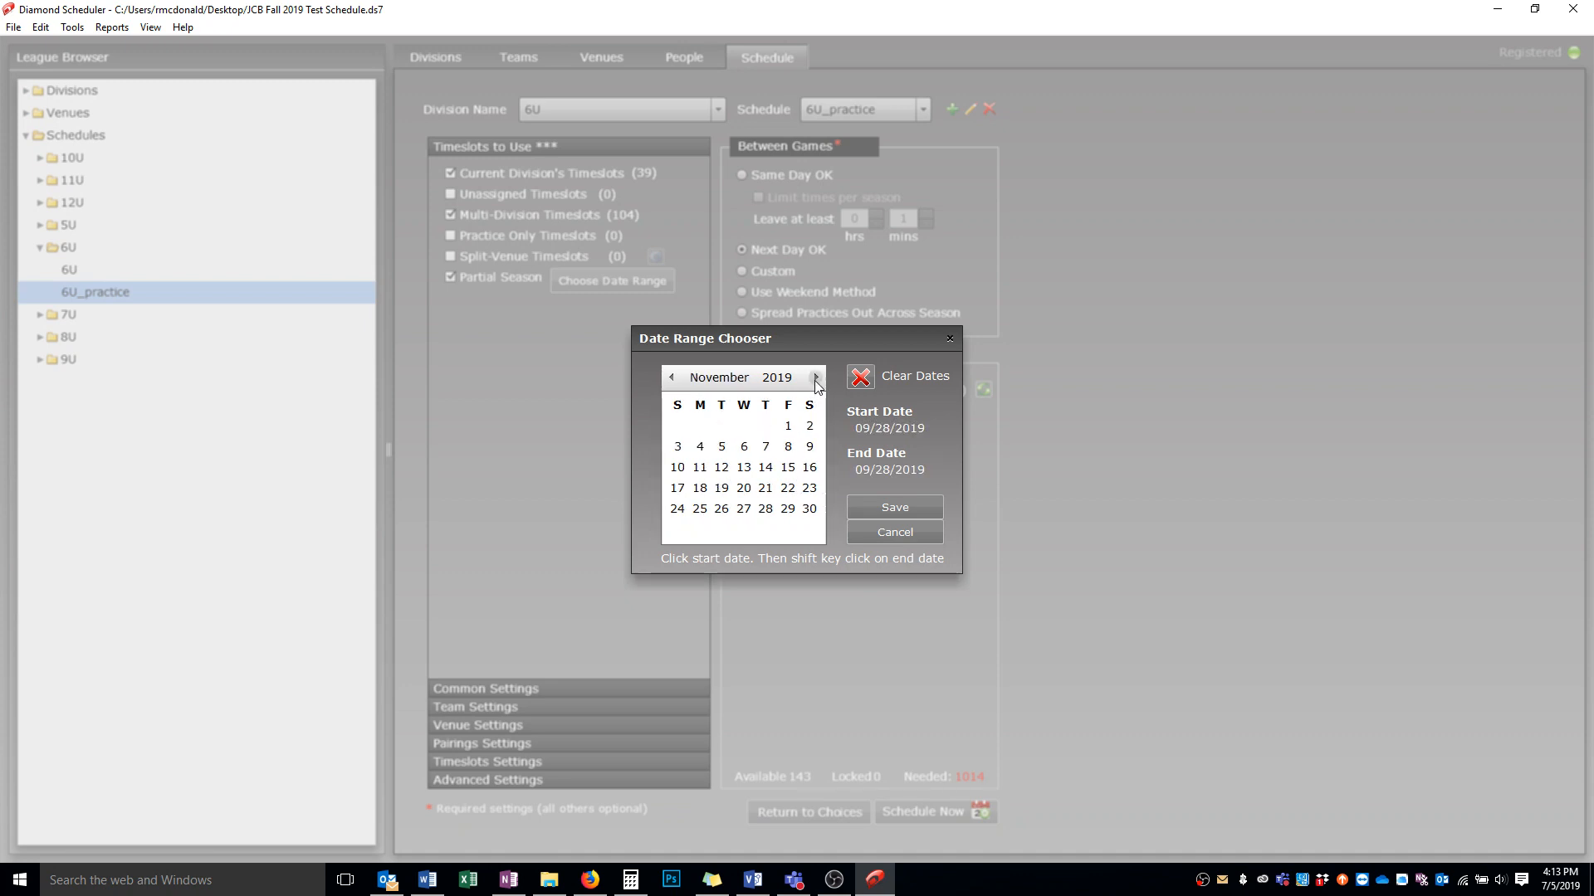
pyautogui.keyDown('shift'); pyautogui.click(811, 492); pyautogui.keyUp('shift')
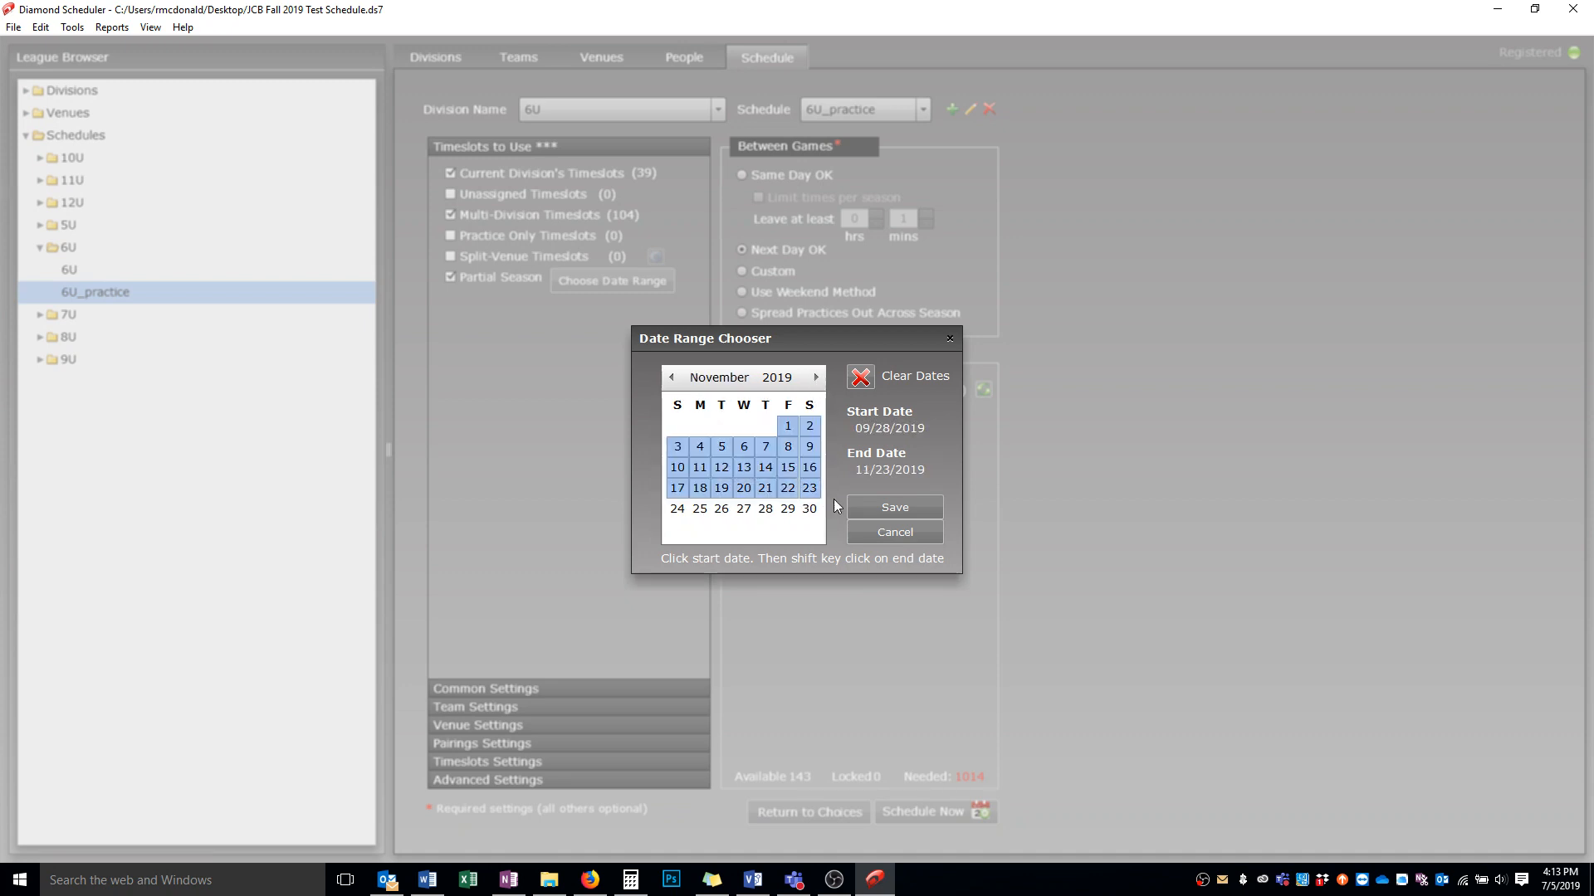
pyautogui.click(872, 506)
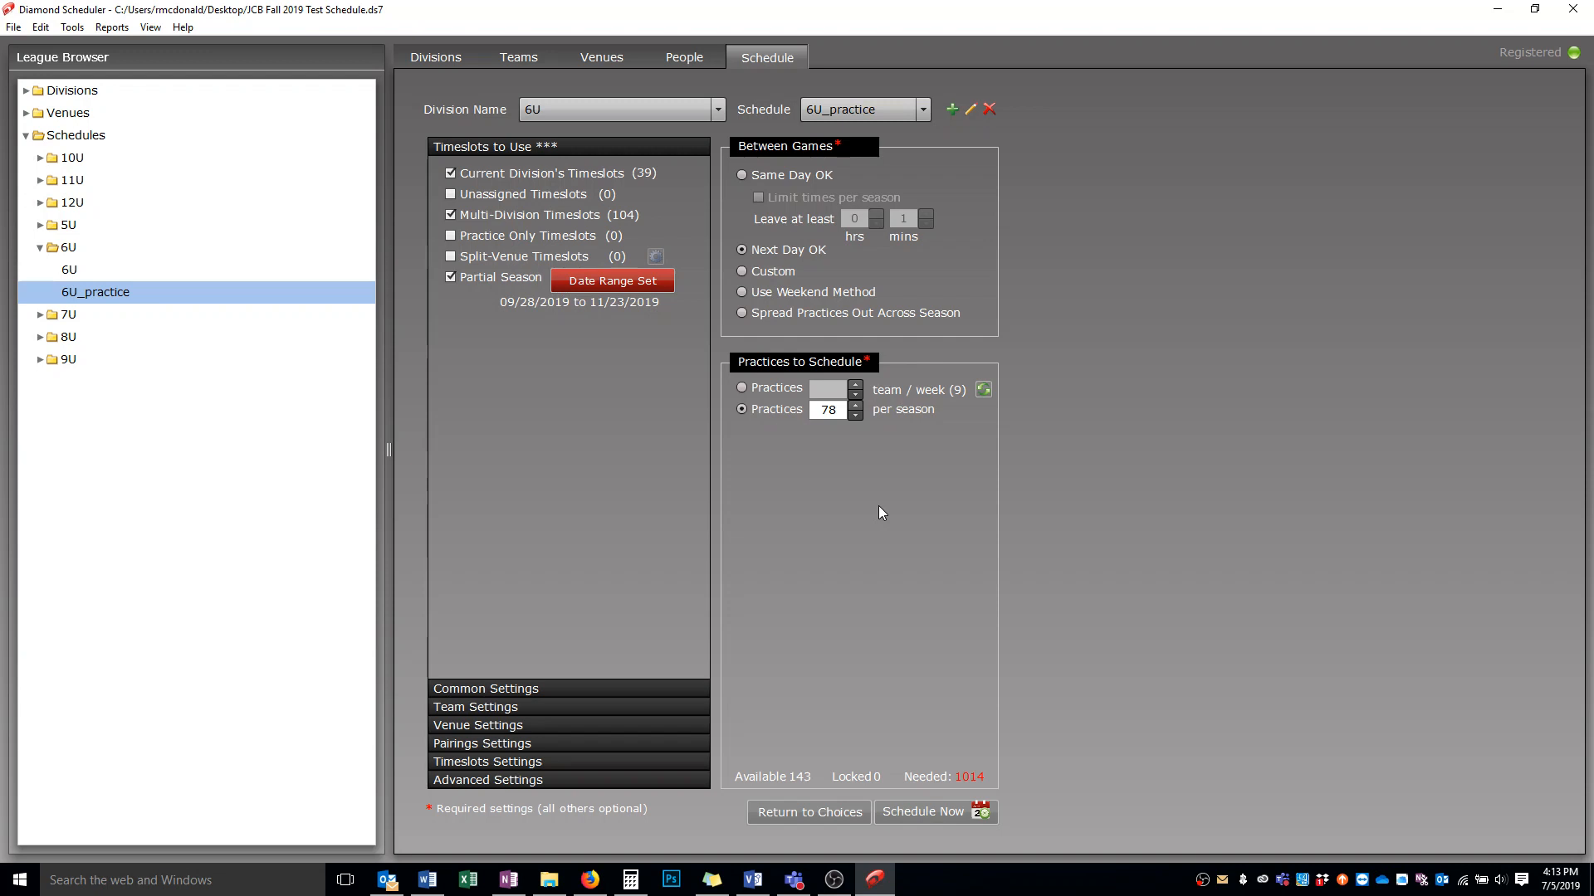
# Set practices per season to 6 and enable a maximum of 1 team practice per week
pyautogui.click(474, 690)
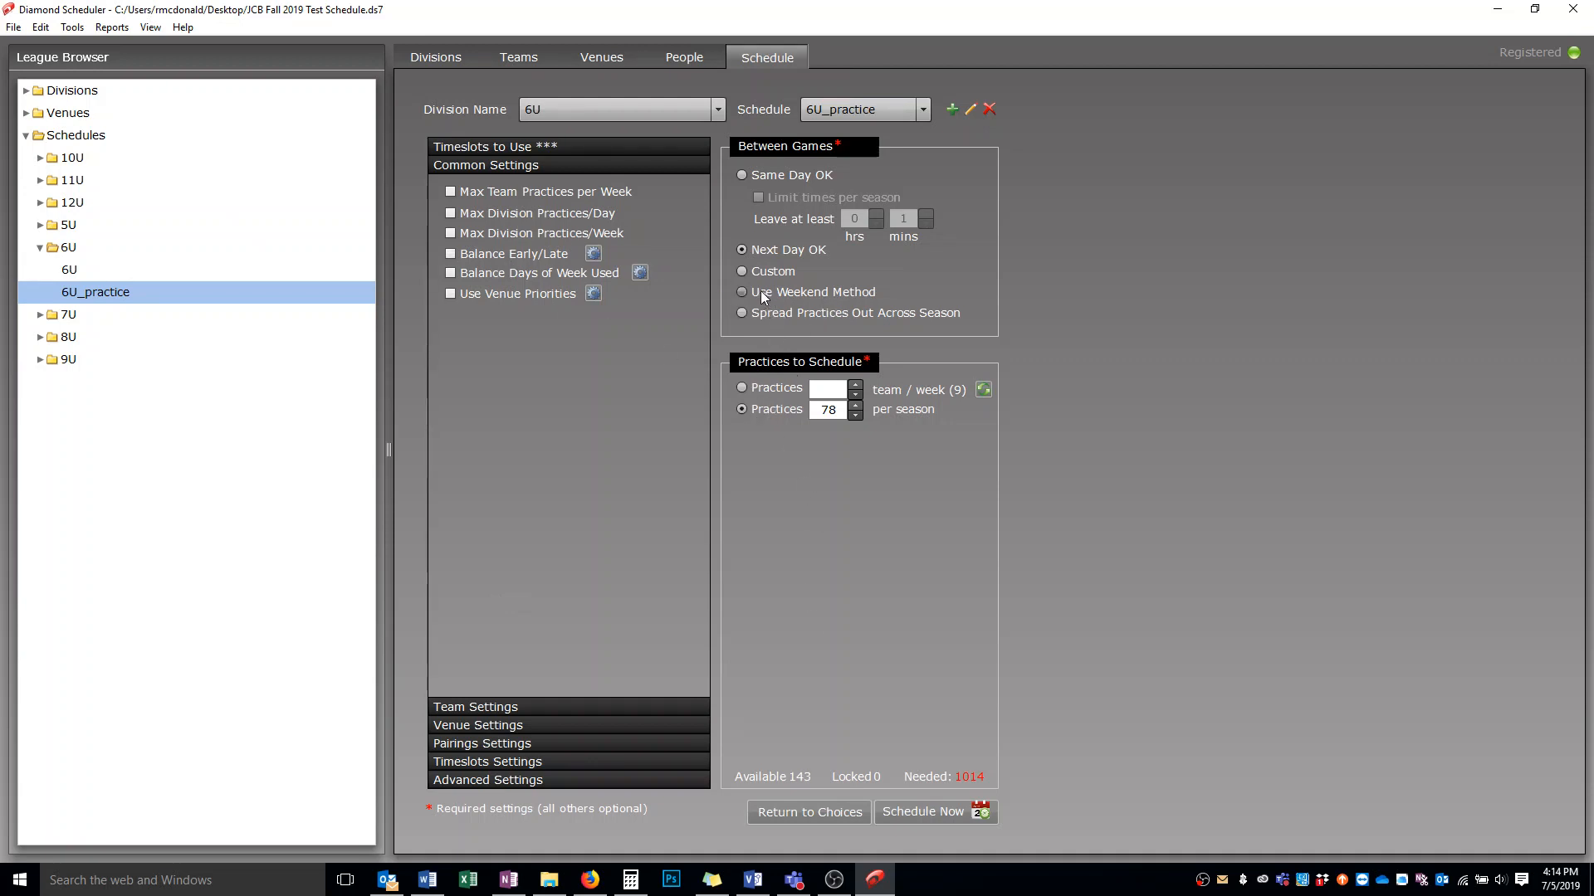
pyautogui.doubleClick(842, 410)
pyautogui.write('6')
pyautogui.click(450, 192)
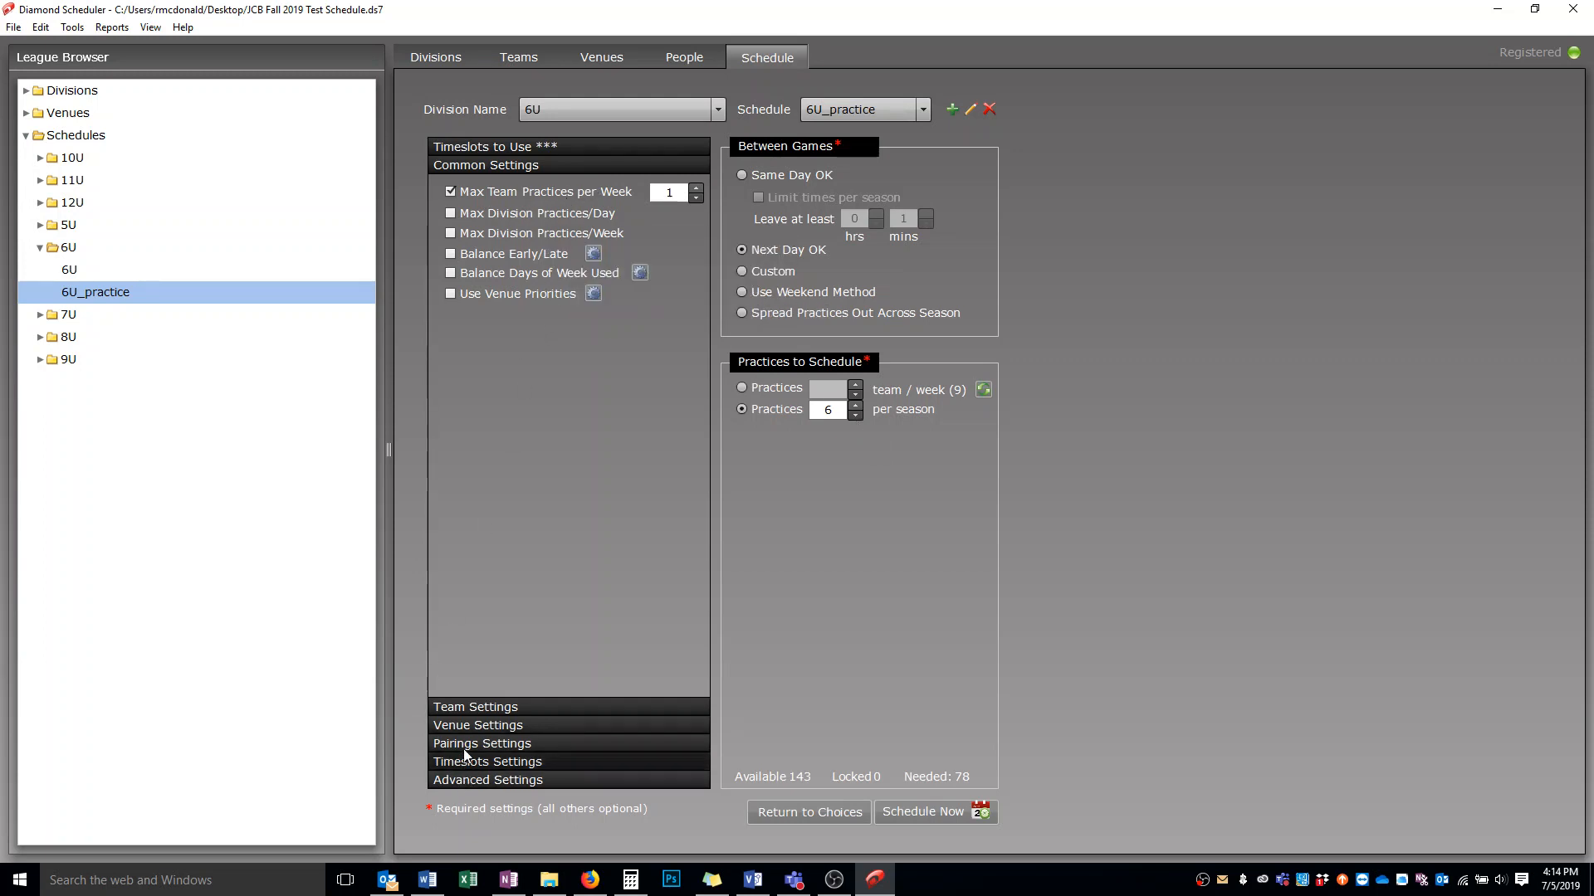
pyautogui.click(453, 707)
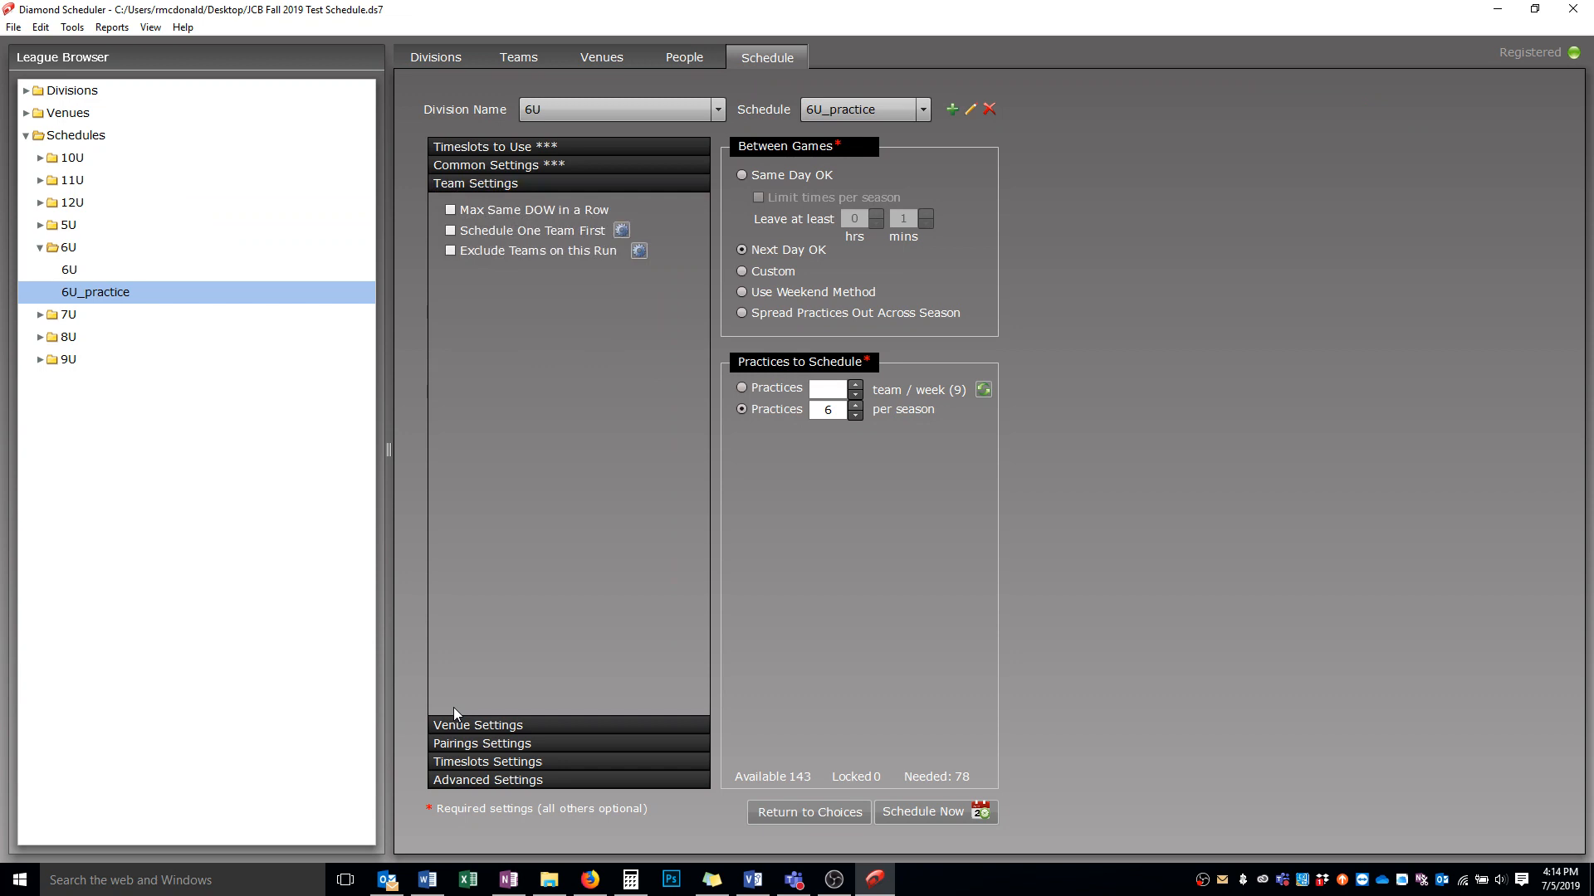
pyautogui.click(458, 147)
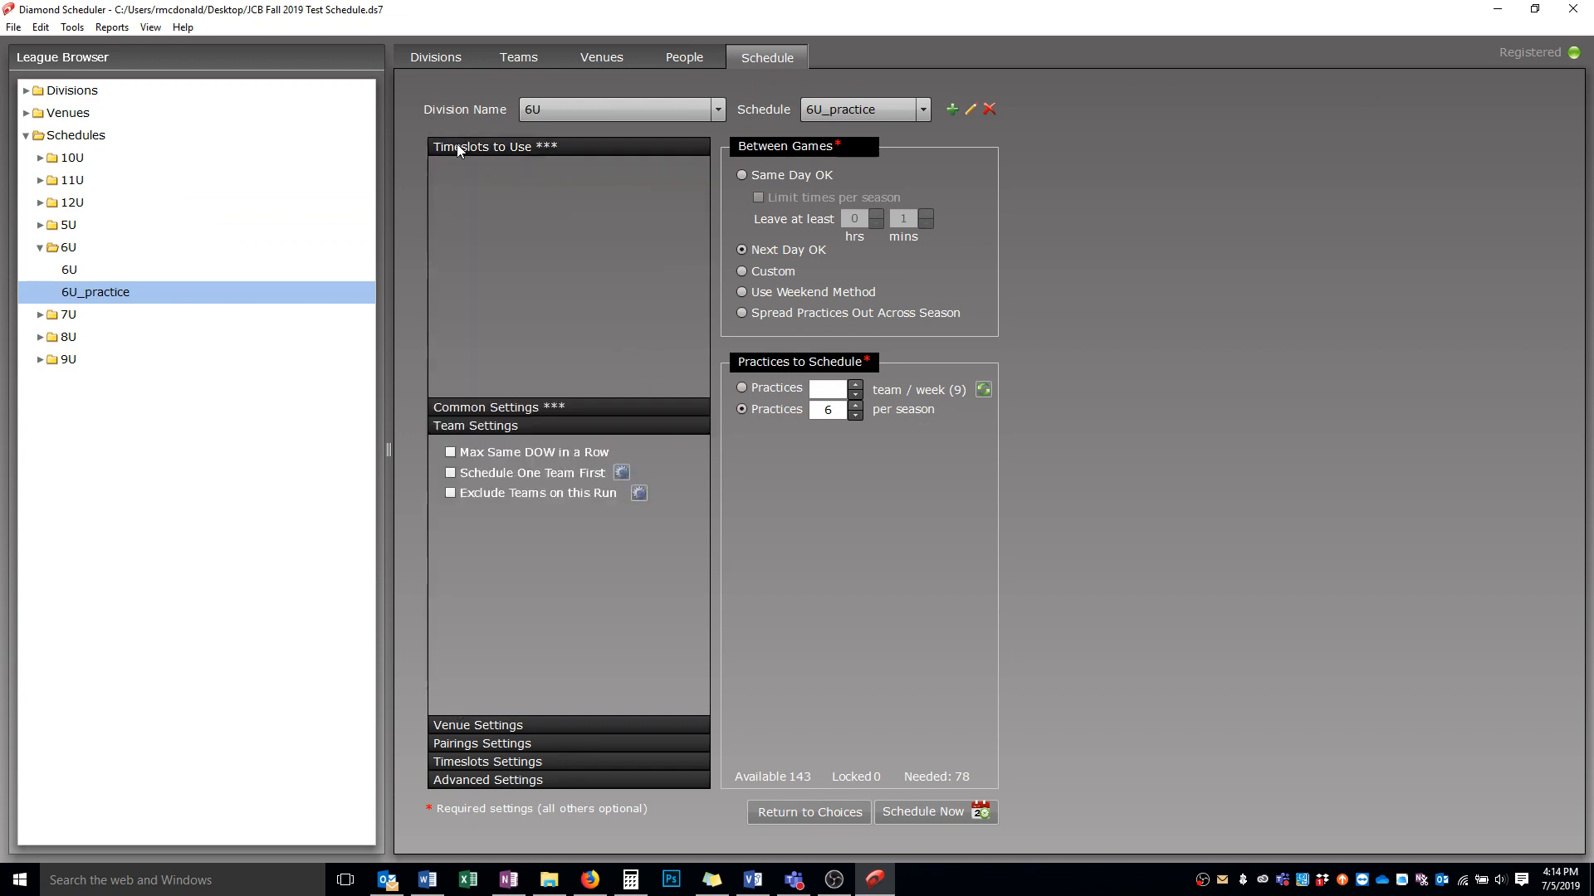
pyautogui.click(477, 683)
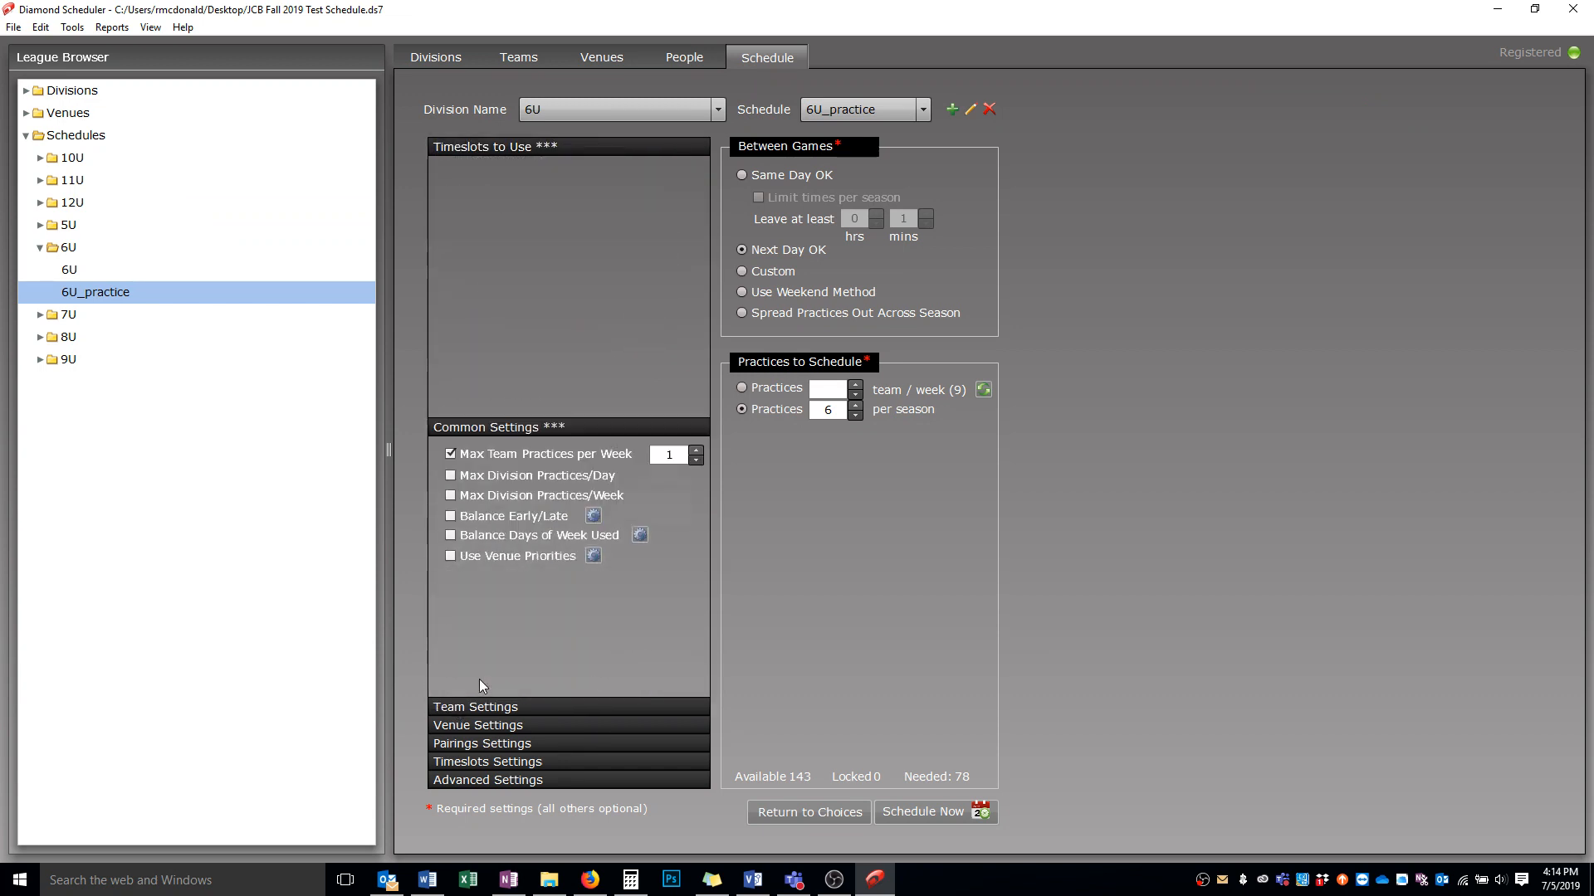
# Try enabling venue priorities, then cancel the venue configuration dialog
pyautogui.click(465, 292)
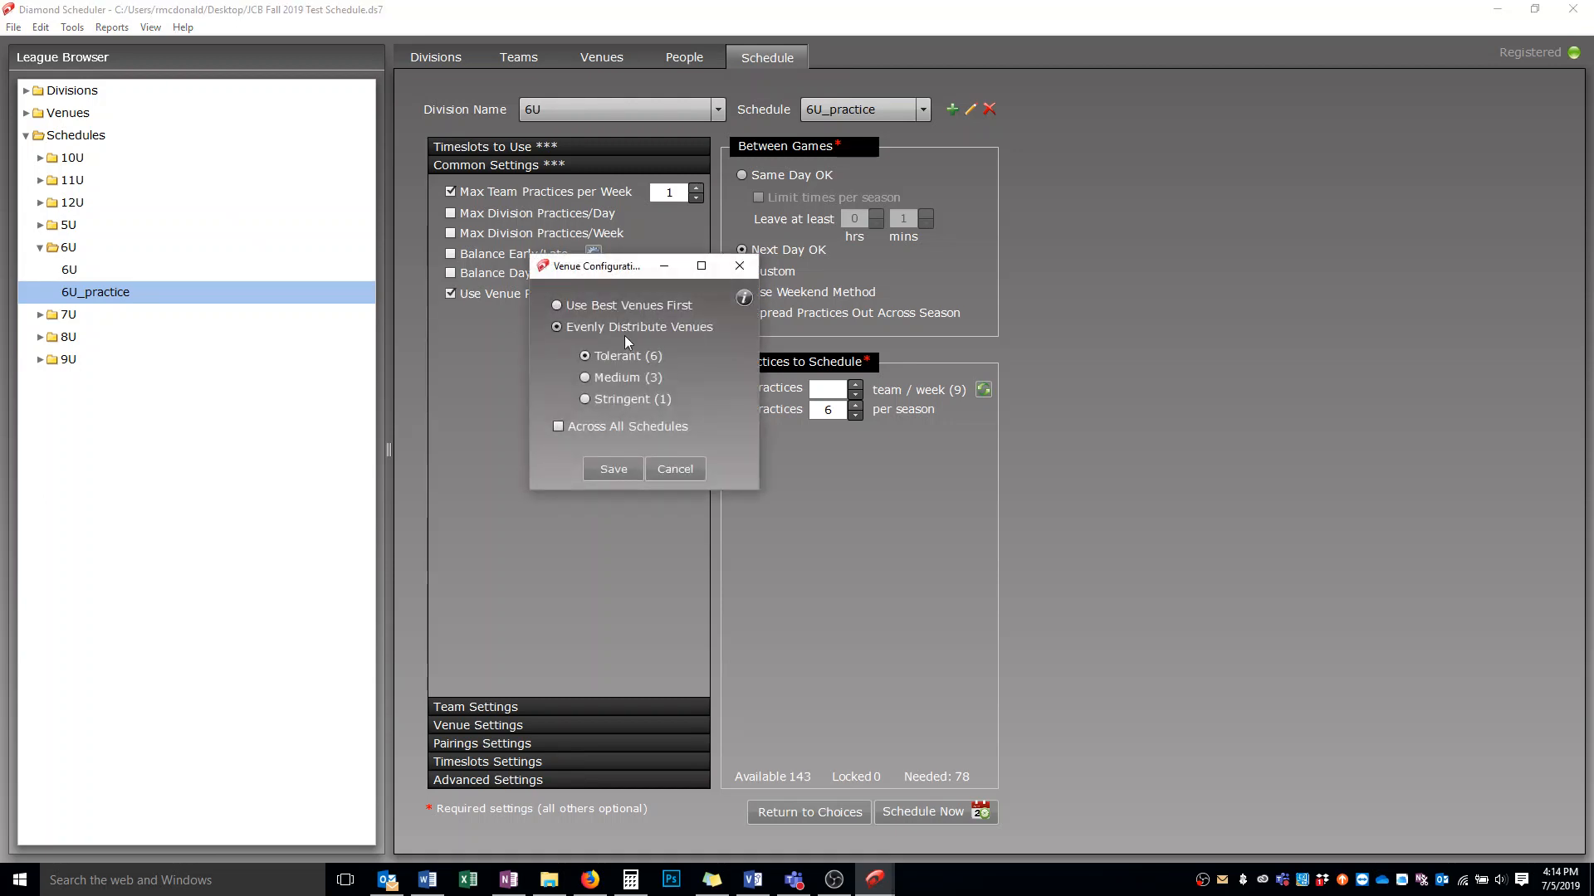
pyautogui.click(672, 471)
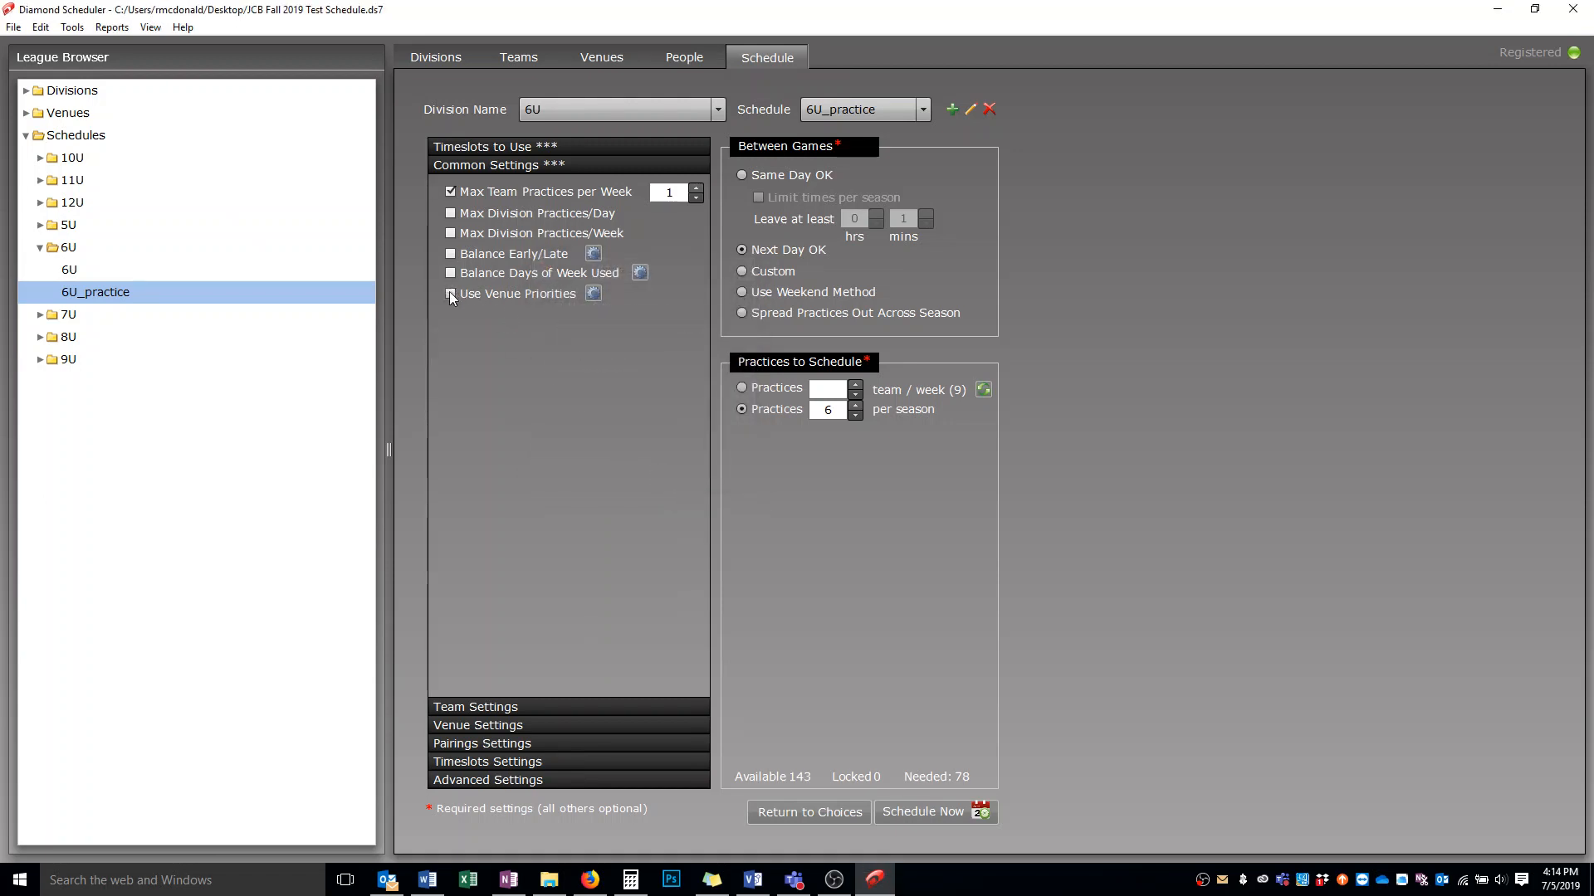
# Review the remaining settings panels and generate the schedule with totals for the current schedule only
pyautogui.click(460, 704)
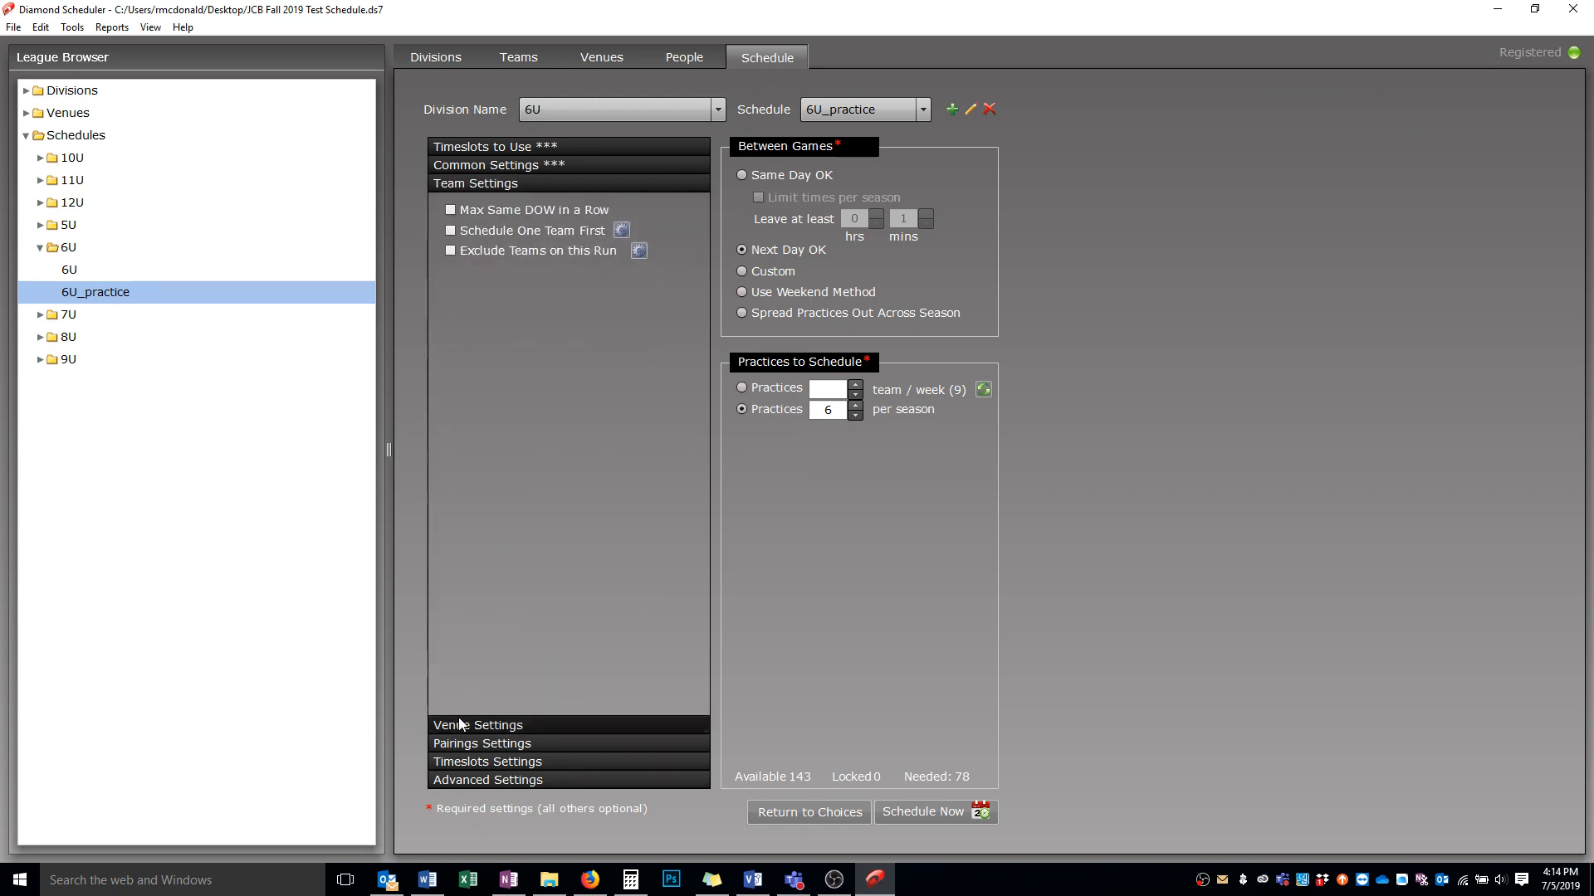
pyautogui.click(484, 724)
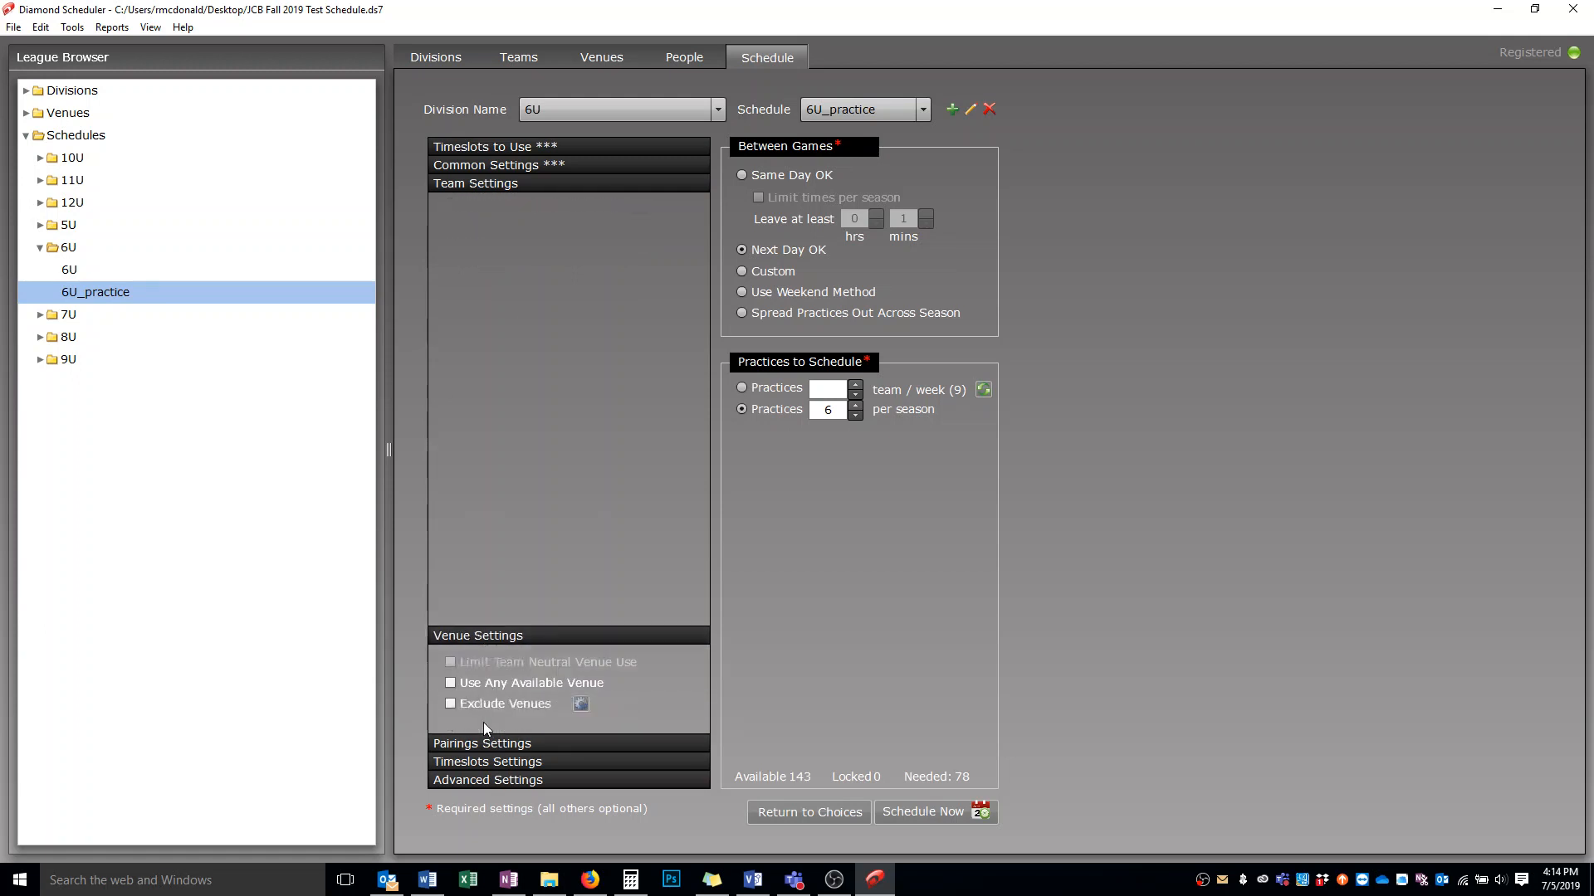
pyautogui.click(471, 744)
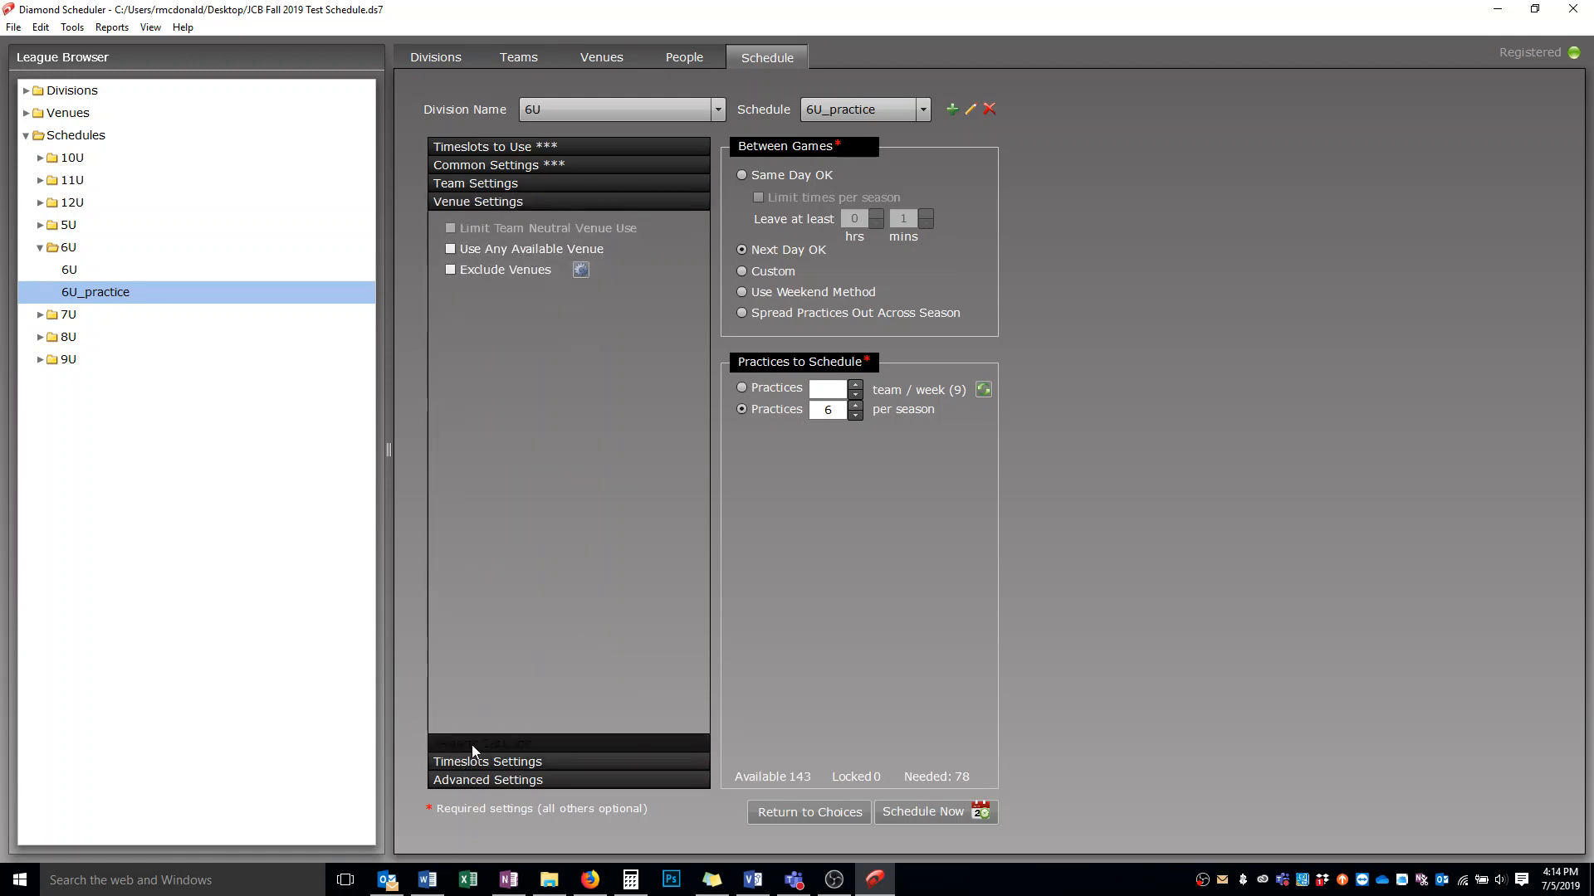
pyautogui.click(461, 761)
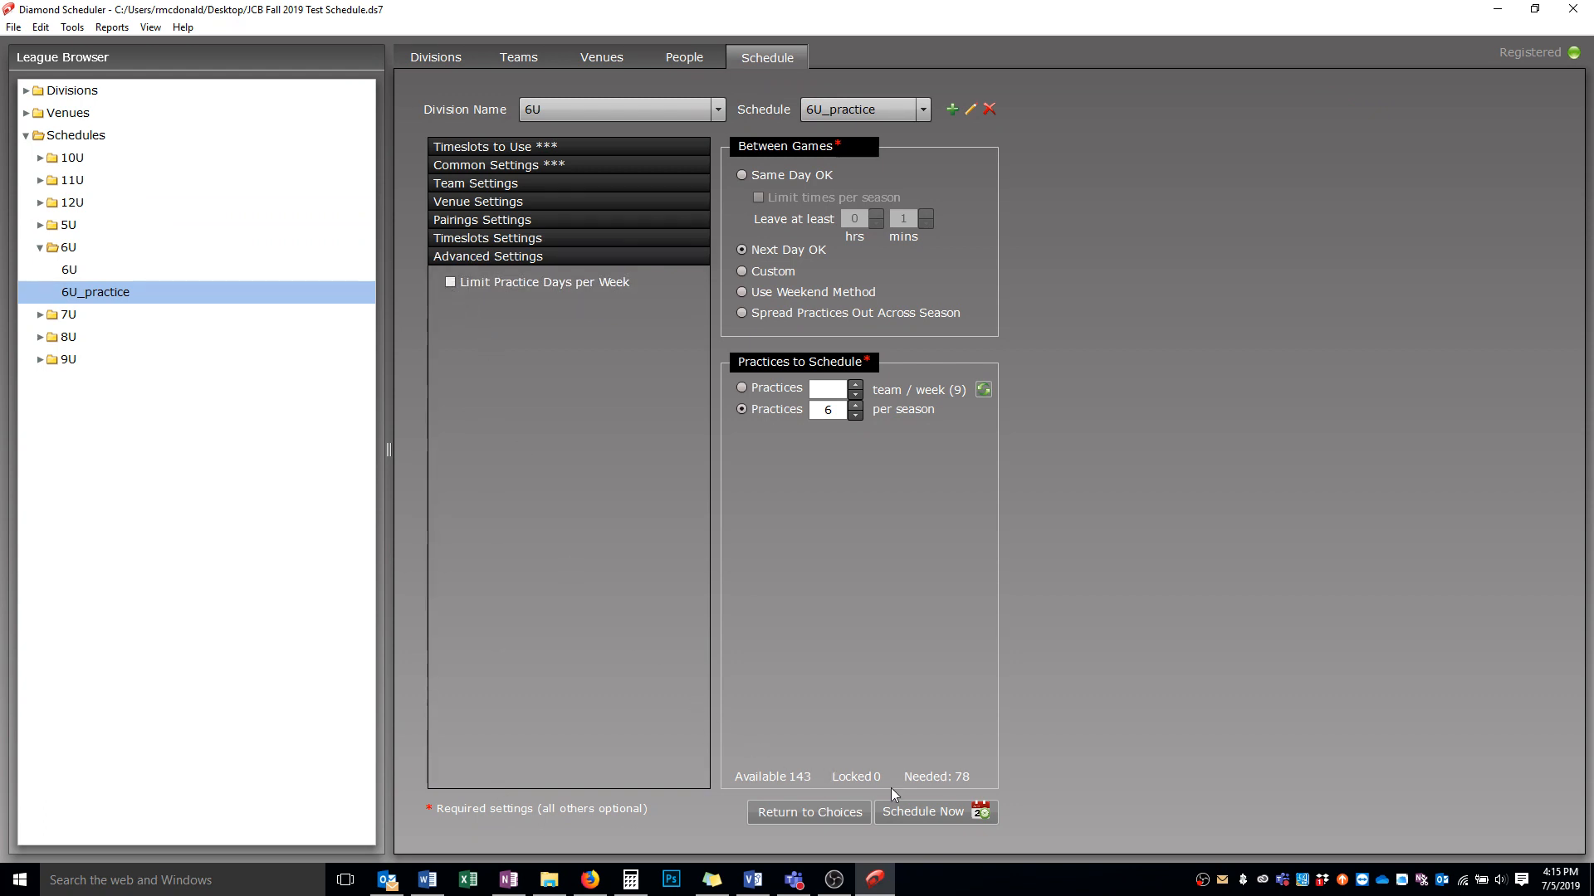
pyautogui.click(932, 819)
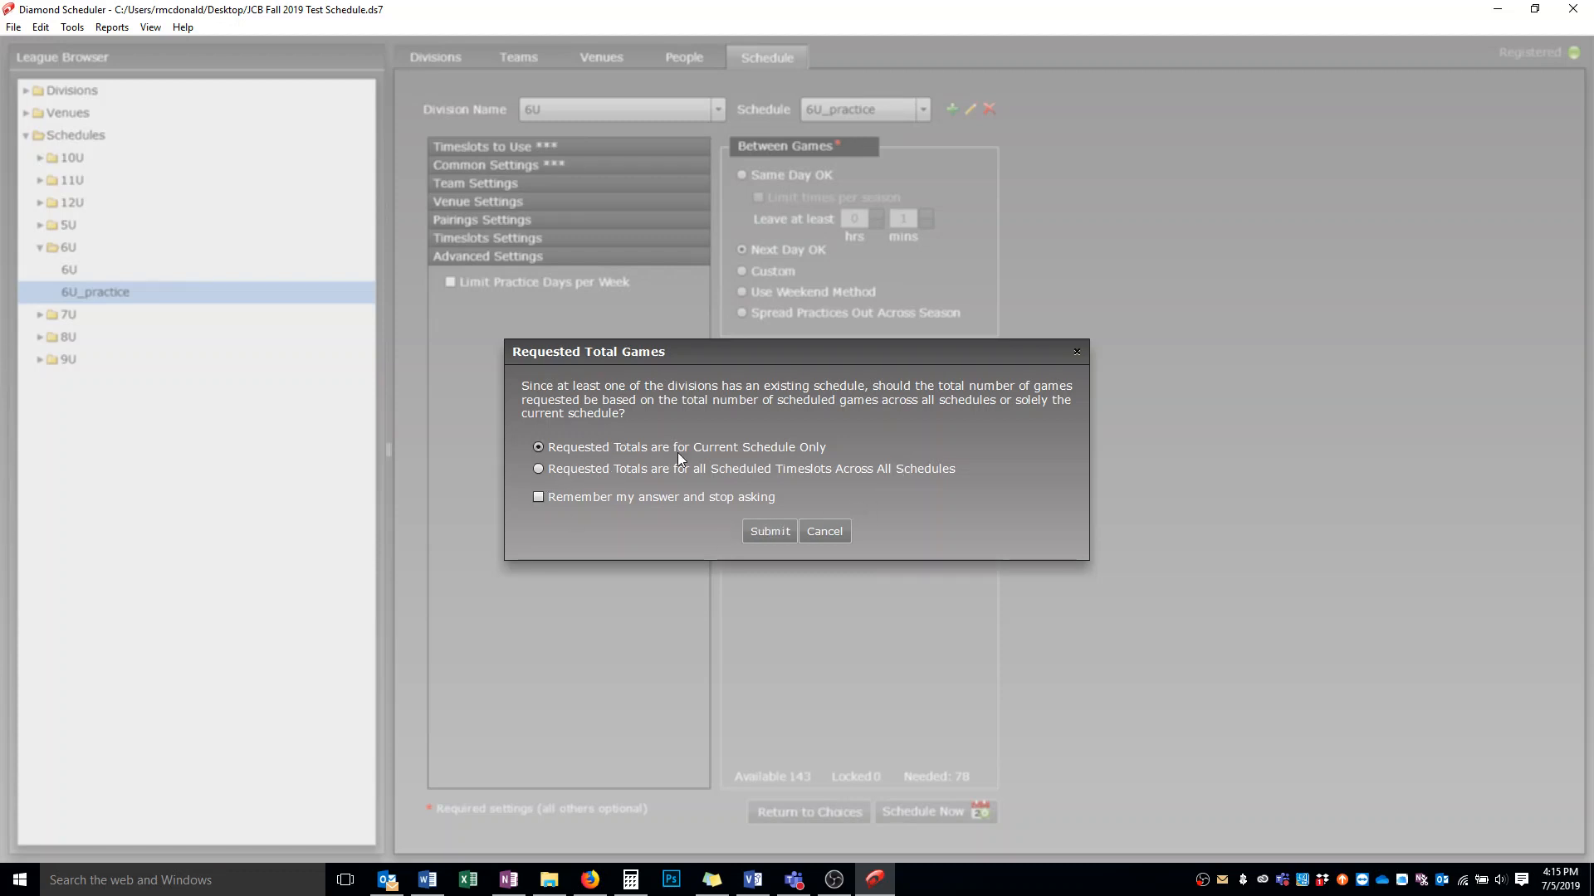
pyautogui.click(764, 531)
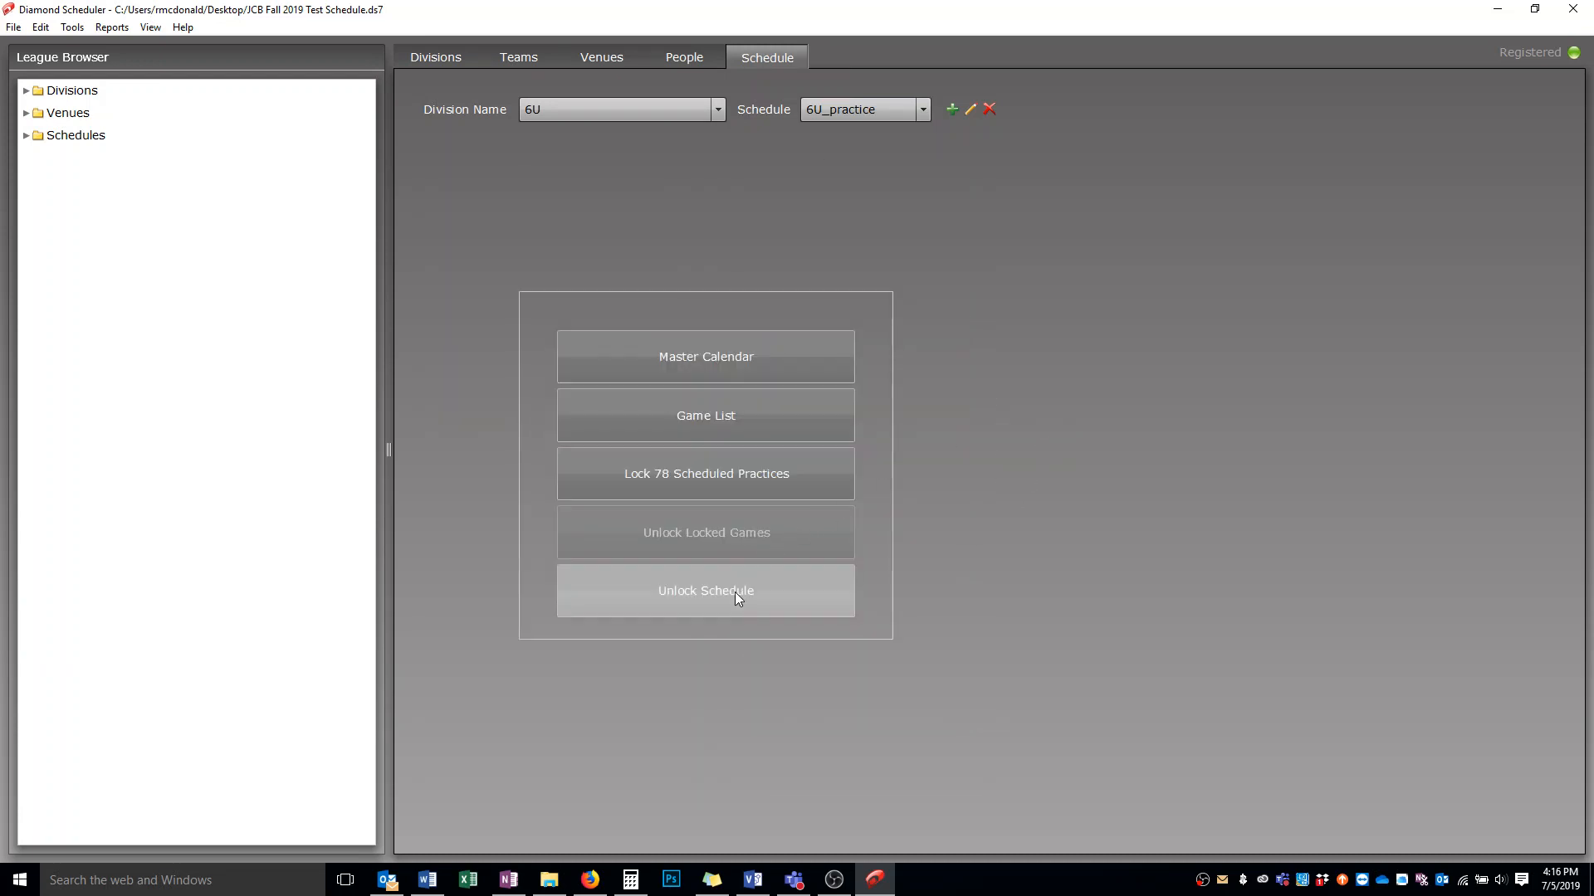
# Lock the 78 scheduled practices
pyautogui.click(720, 477)
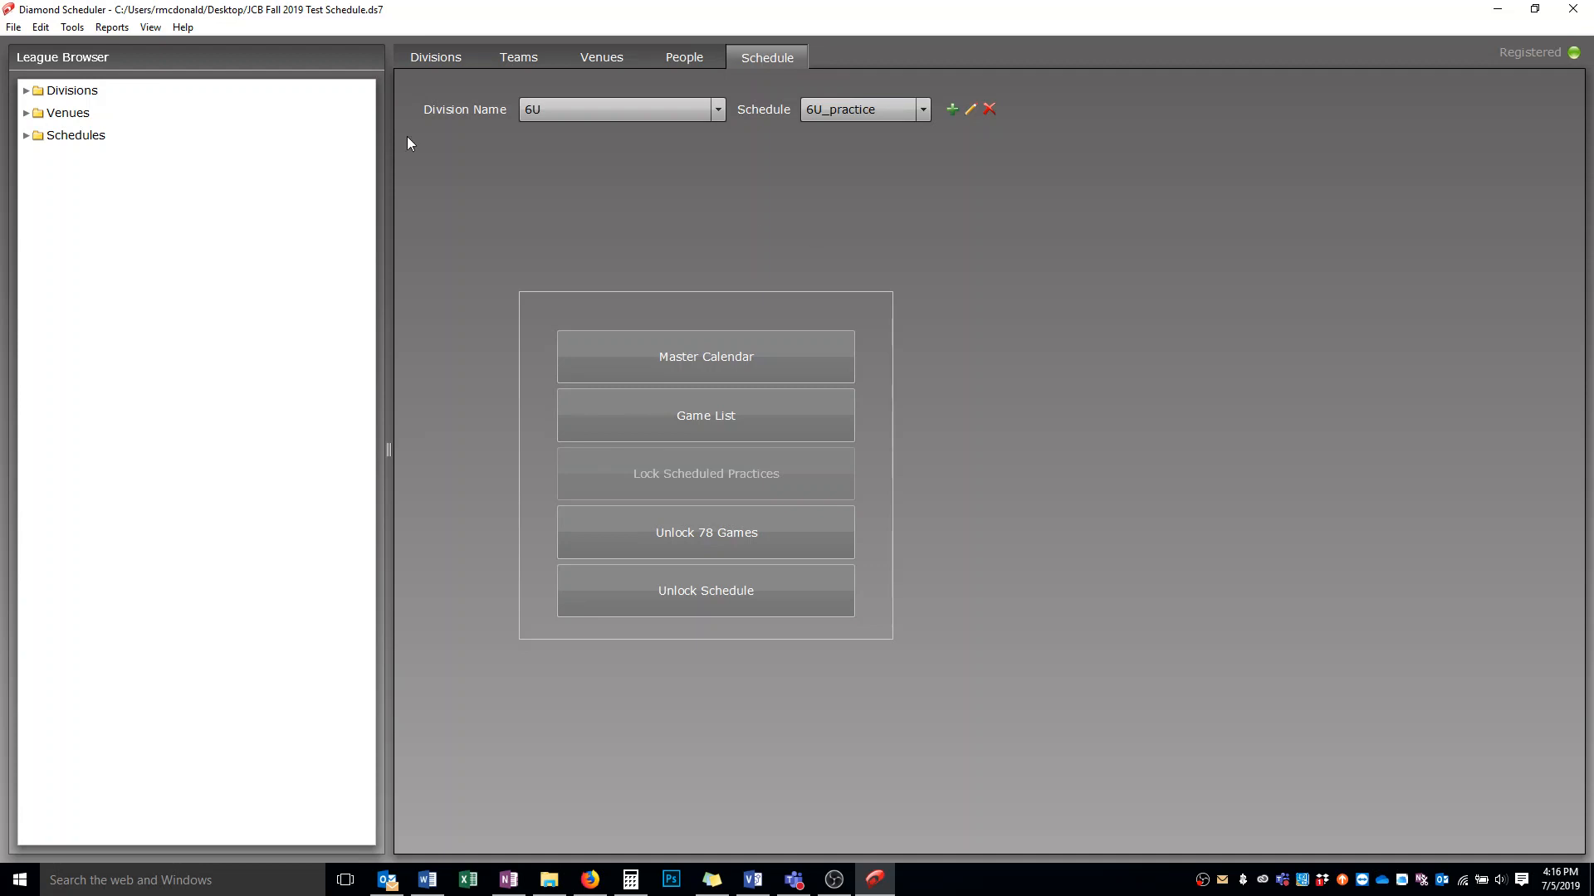
pyautogui.click(150, 28)
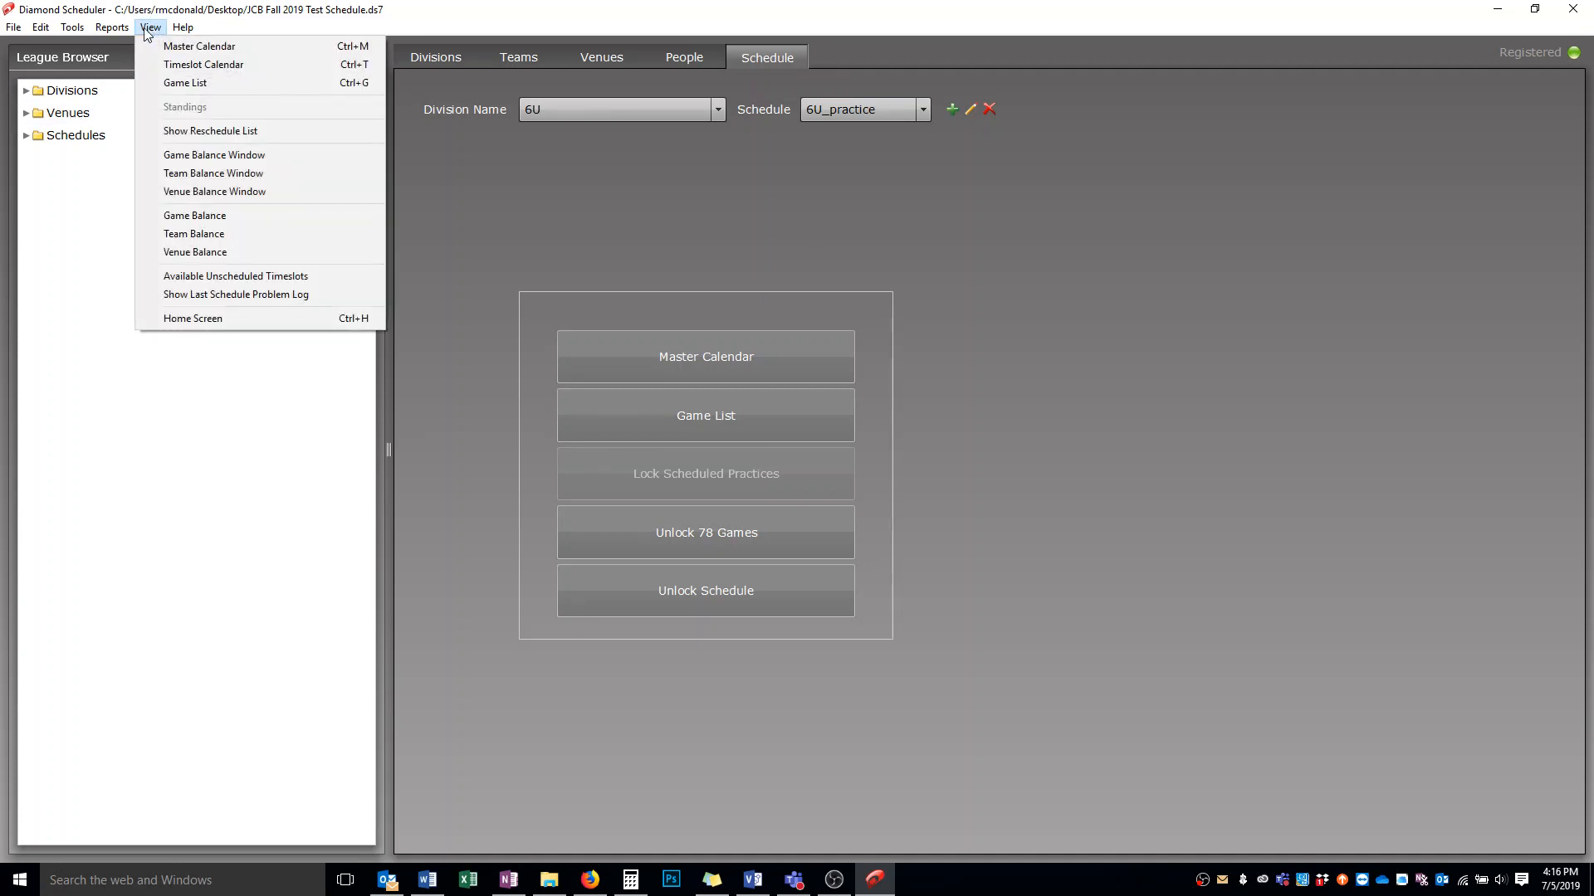
pyautogui.moveTo(113, 29)
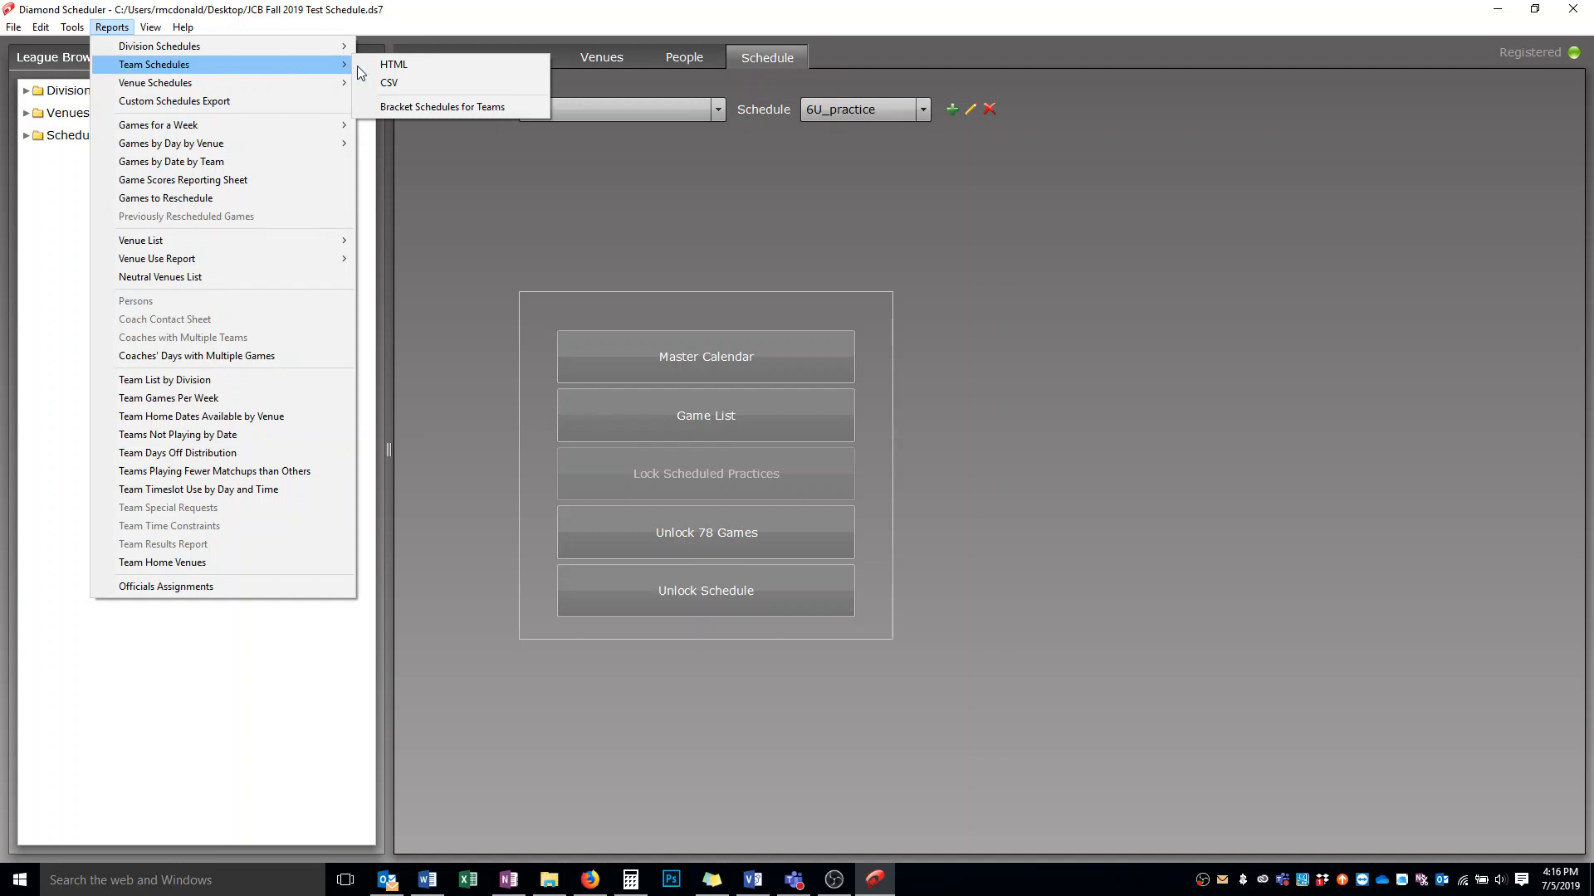
# Export the 6U BRAVES team schedule as CSV to Downloads and switch to Excel to view it
pyautogui.click(393, 86)
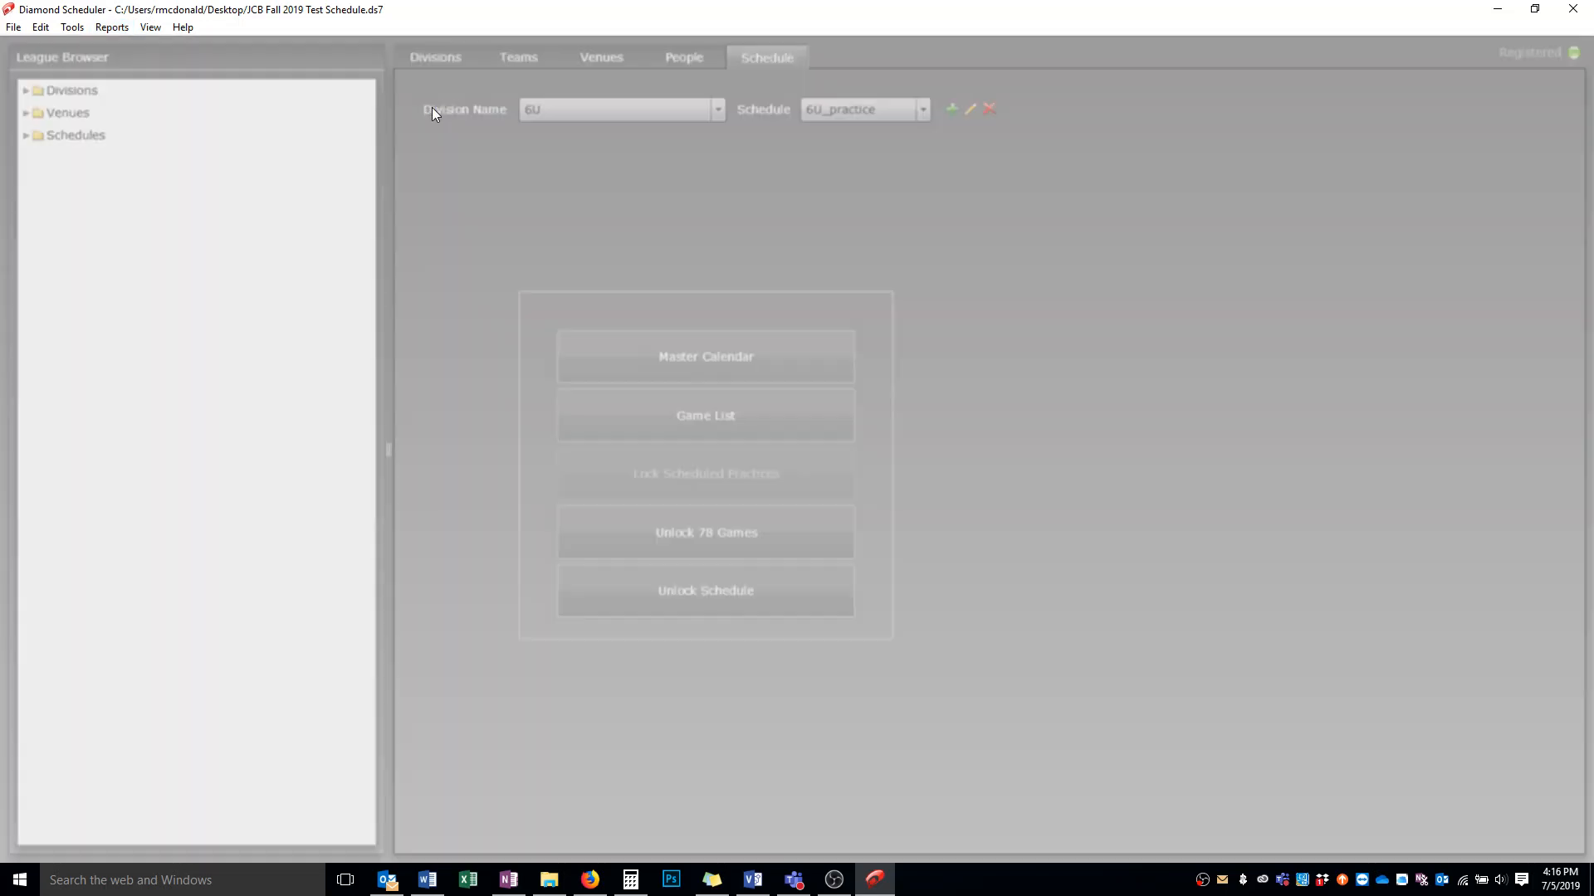
pyautogui.click(750, 309)
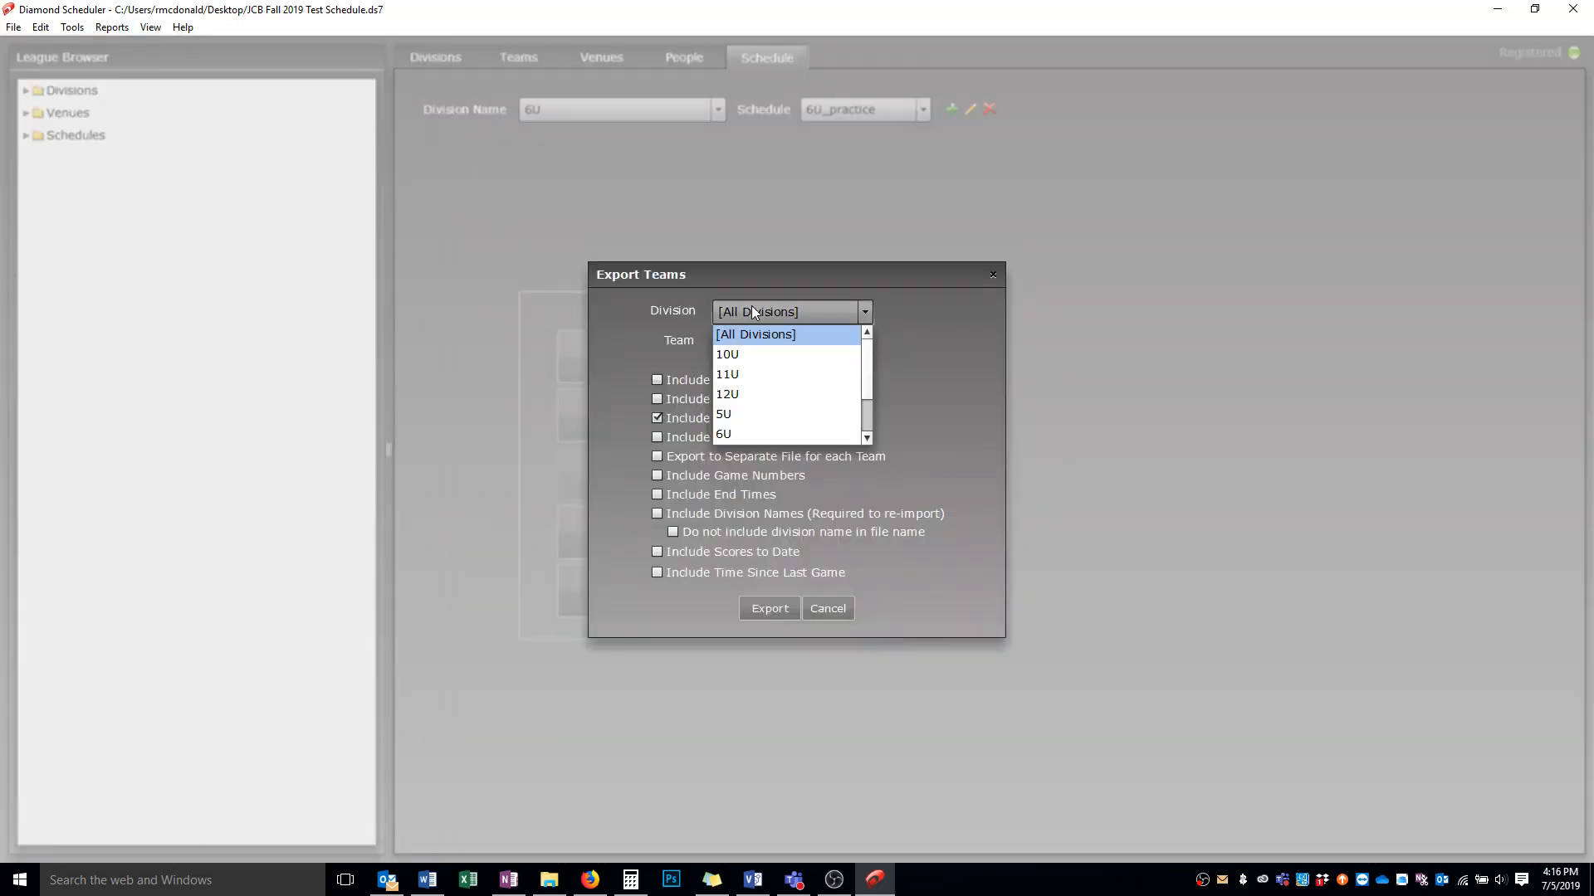
pyautogui.click(744, 437)
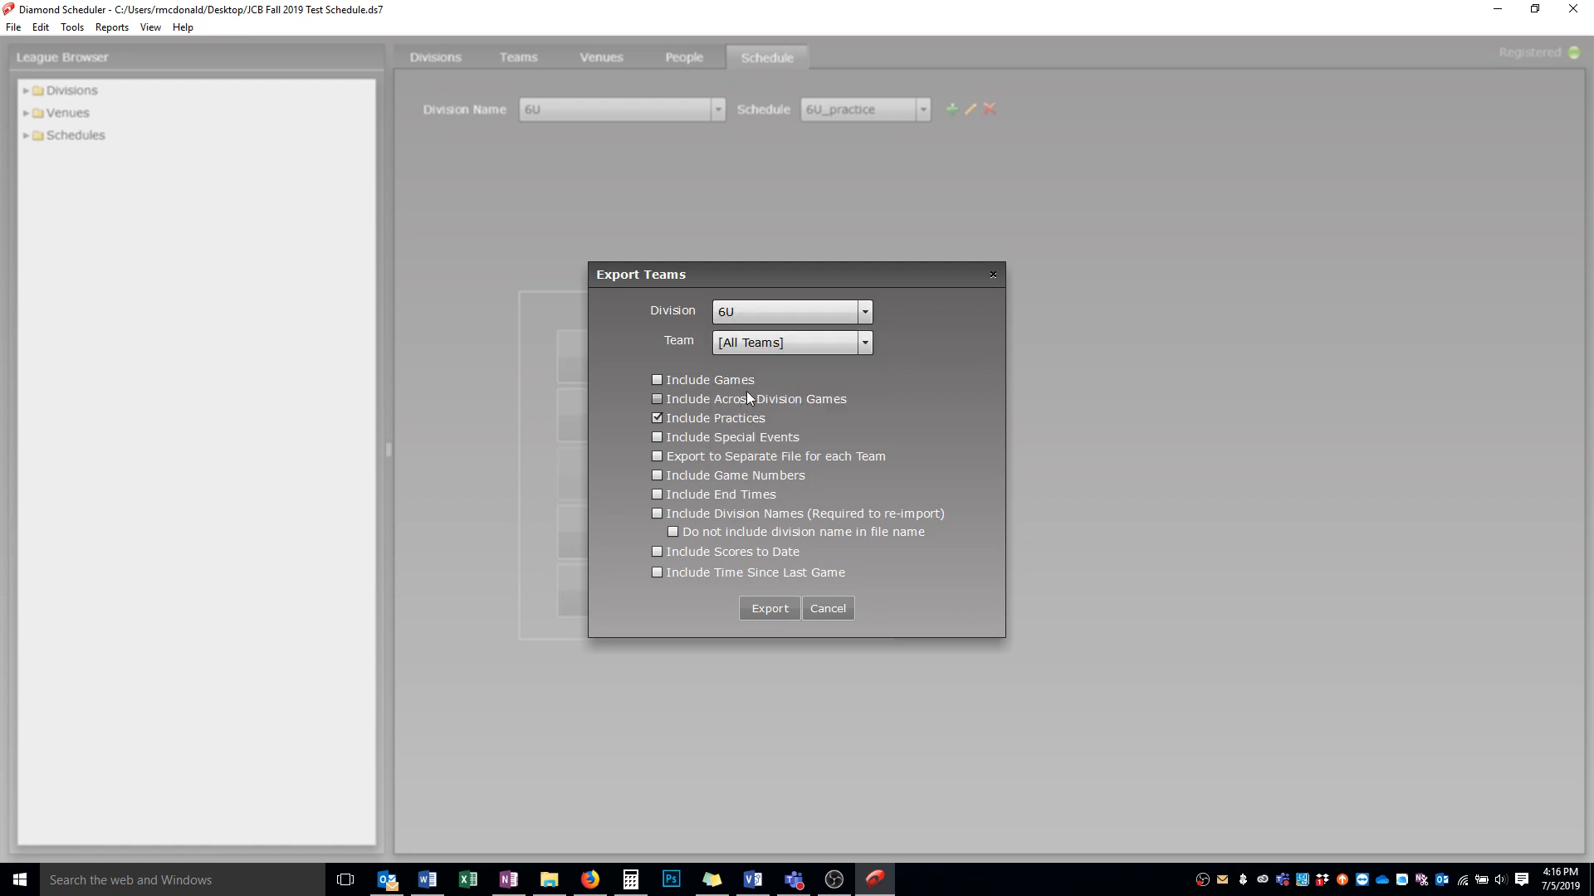
pyautogui.click(745, 349)
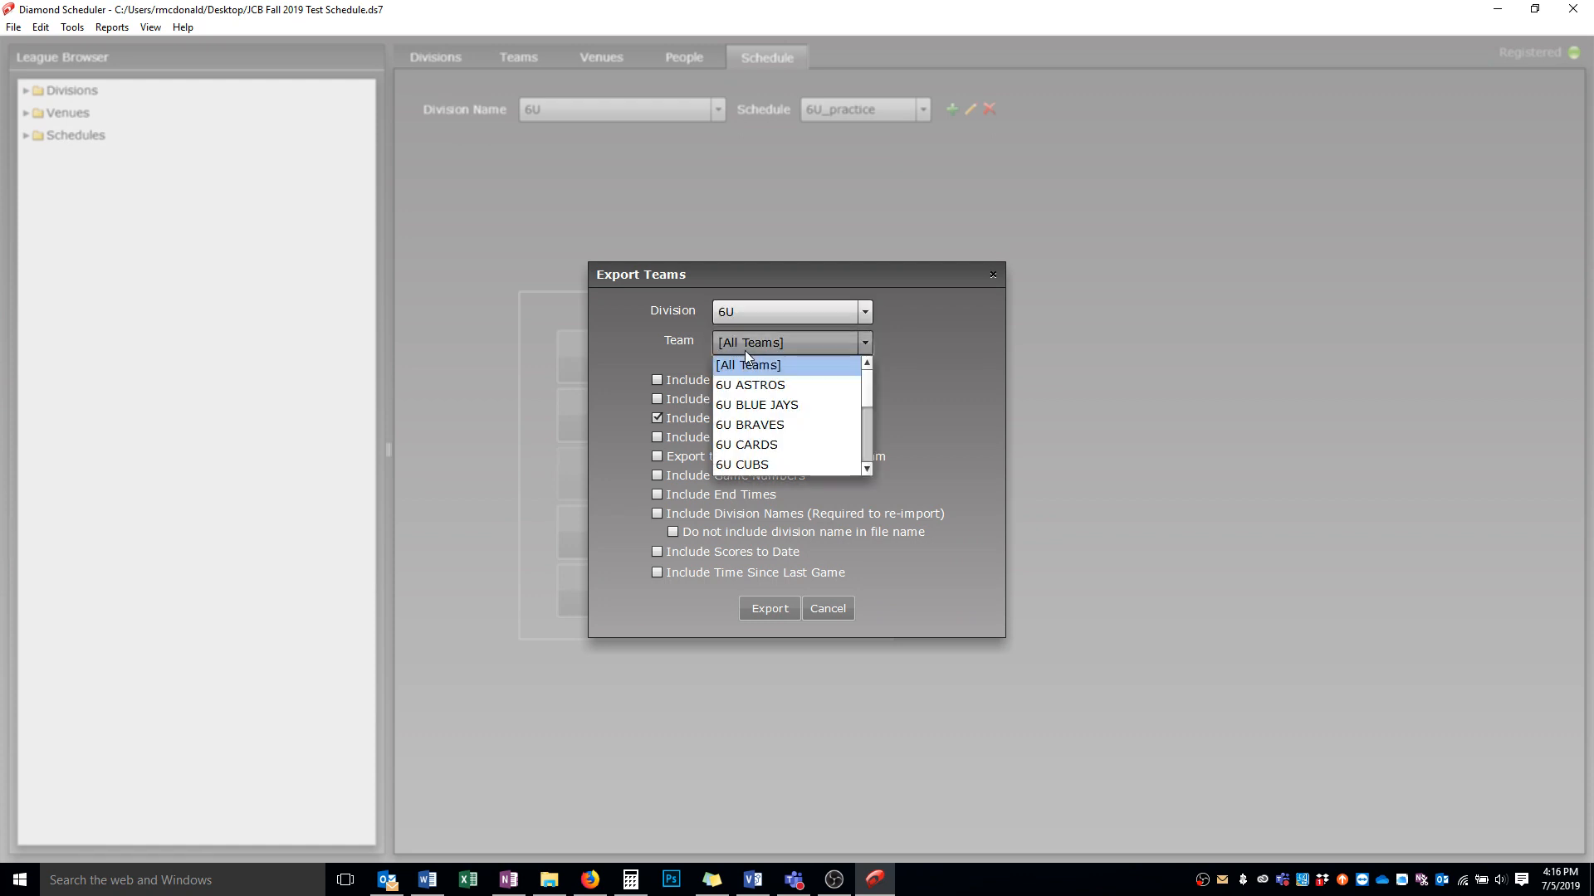
pyautogui.click(752, 425)
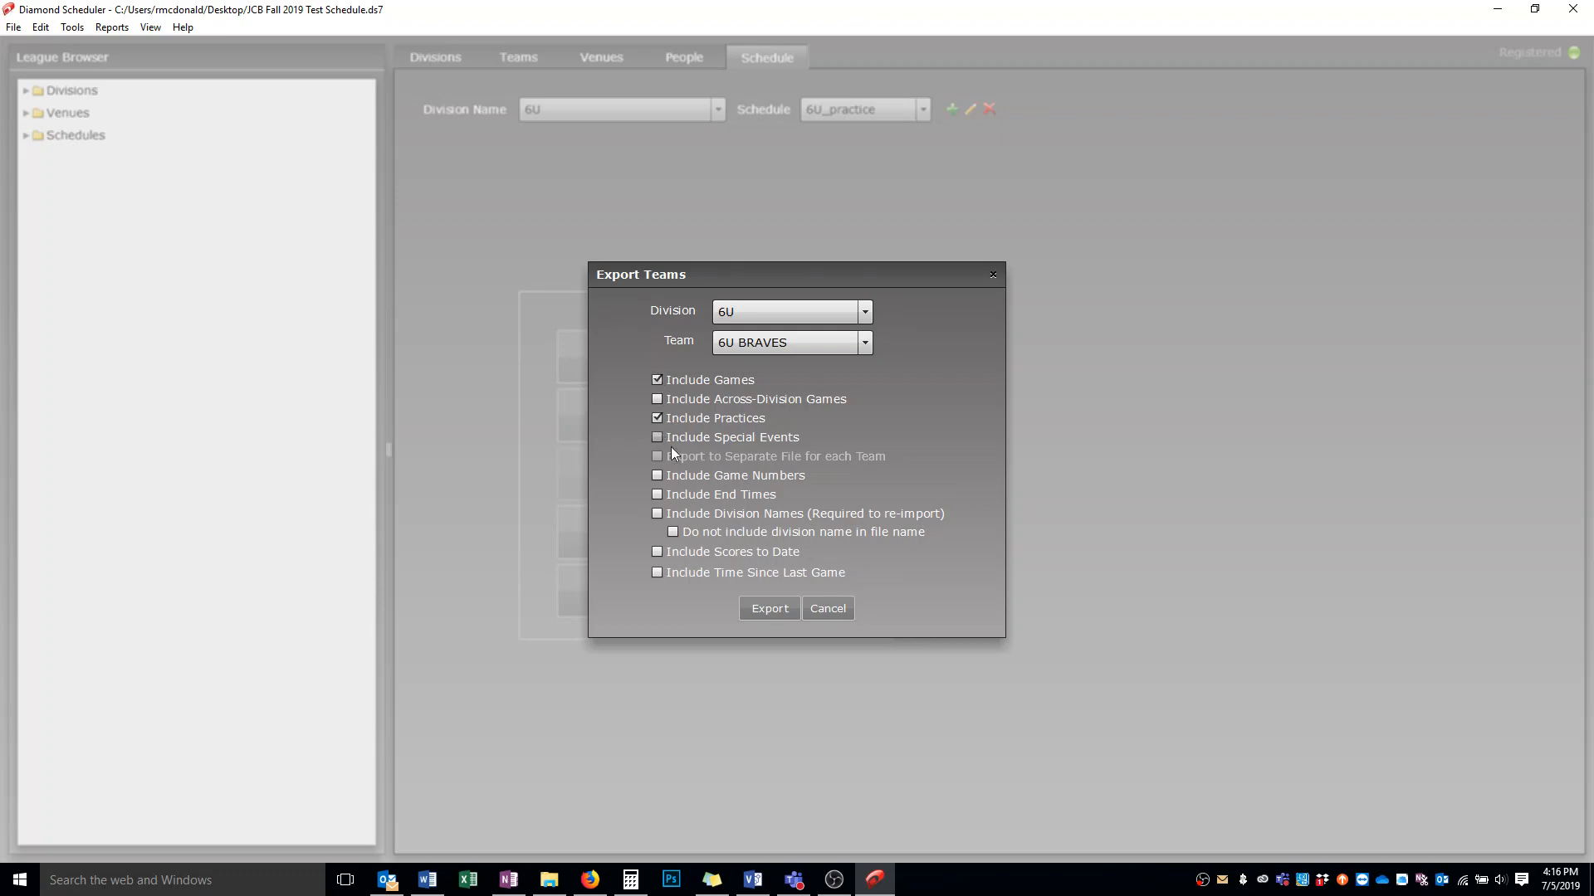
pyautogui.click(774, 599)
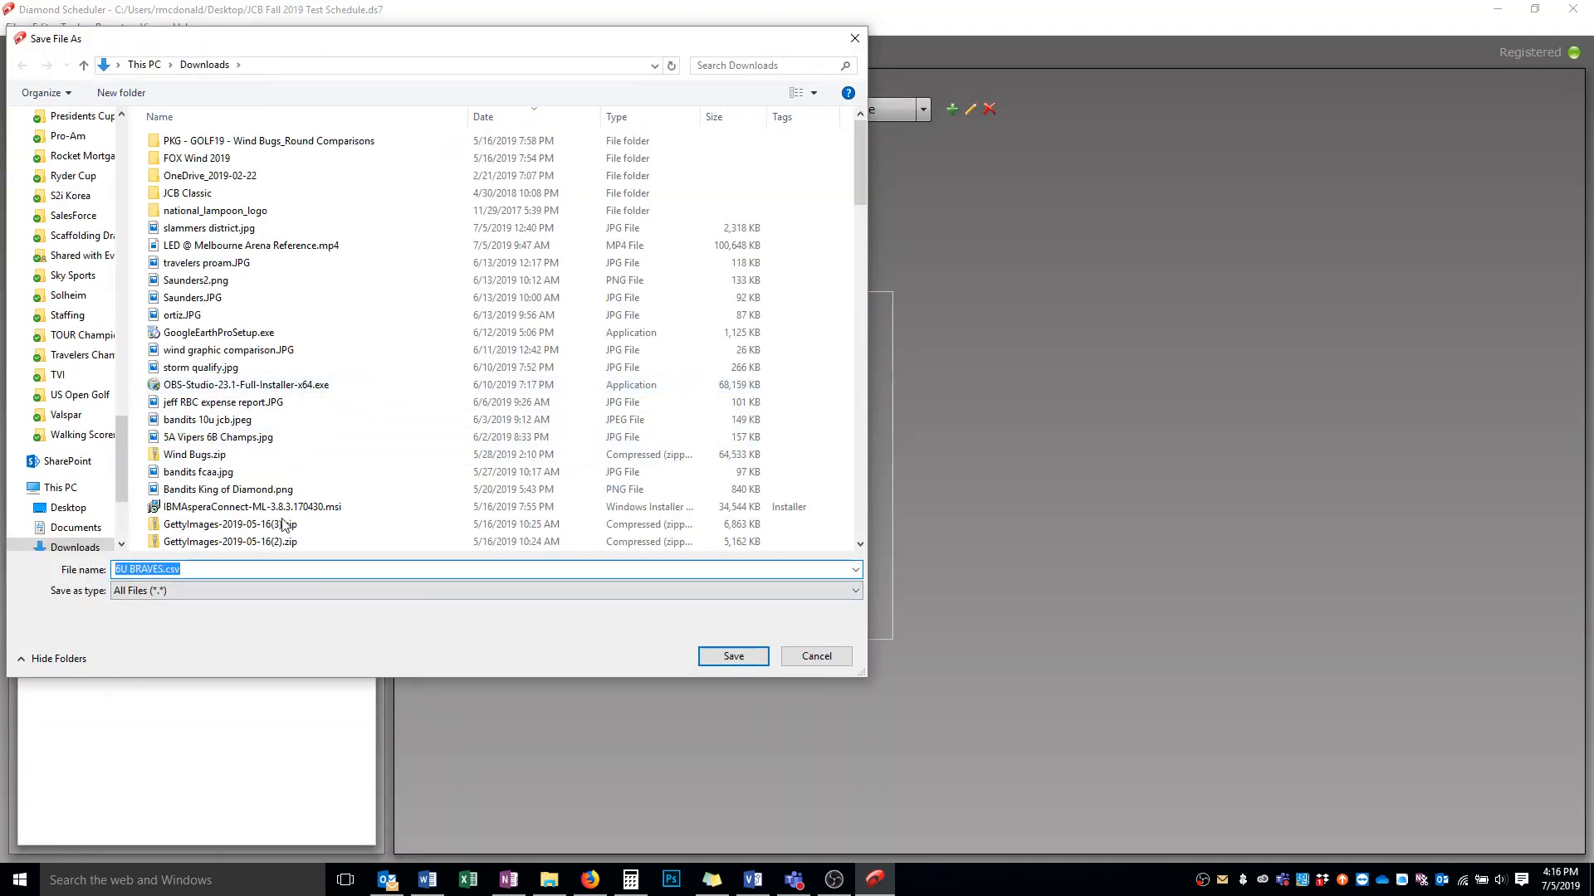
pyautogui.click(747, 656)
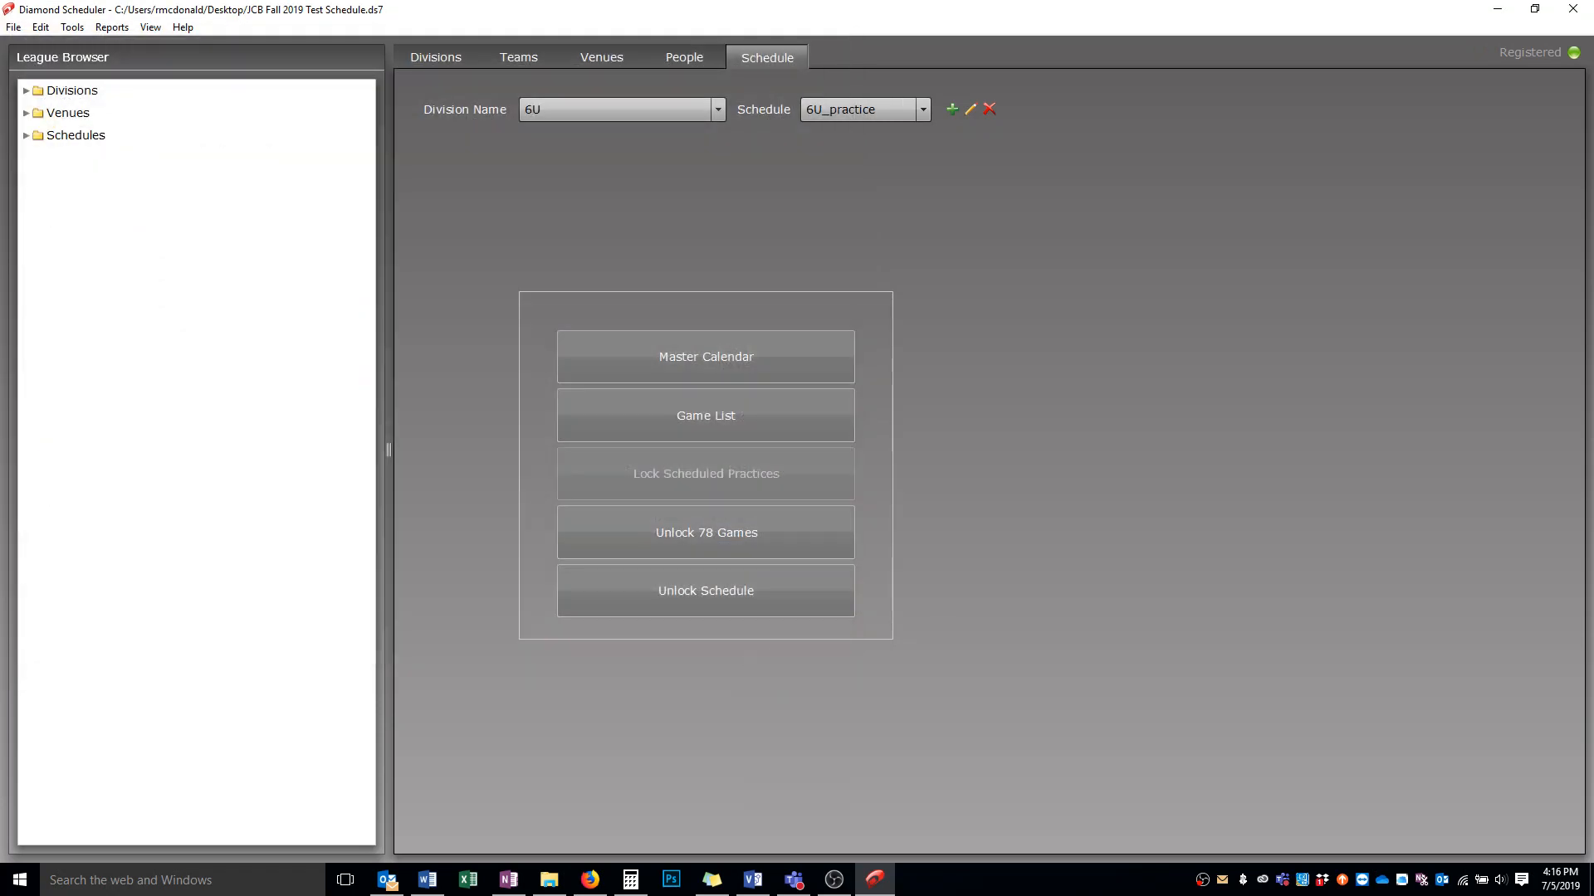
pyautogui.hotkey('alt', 'Tab')
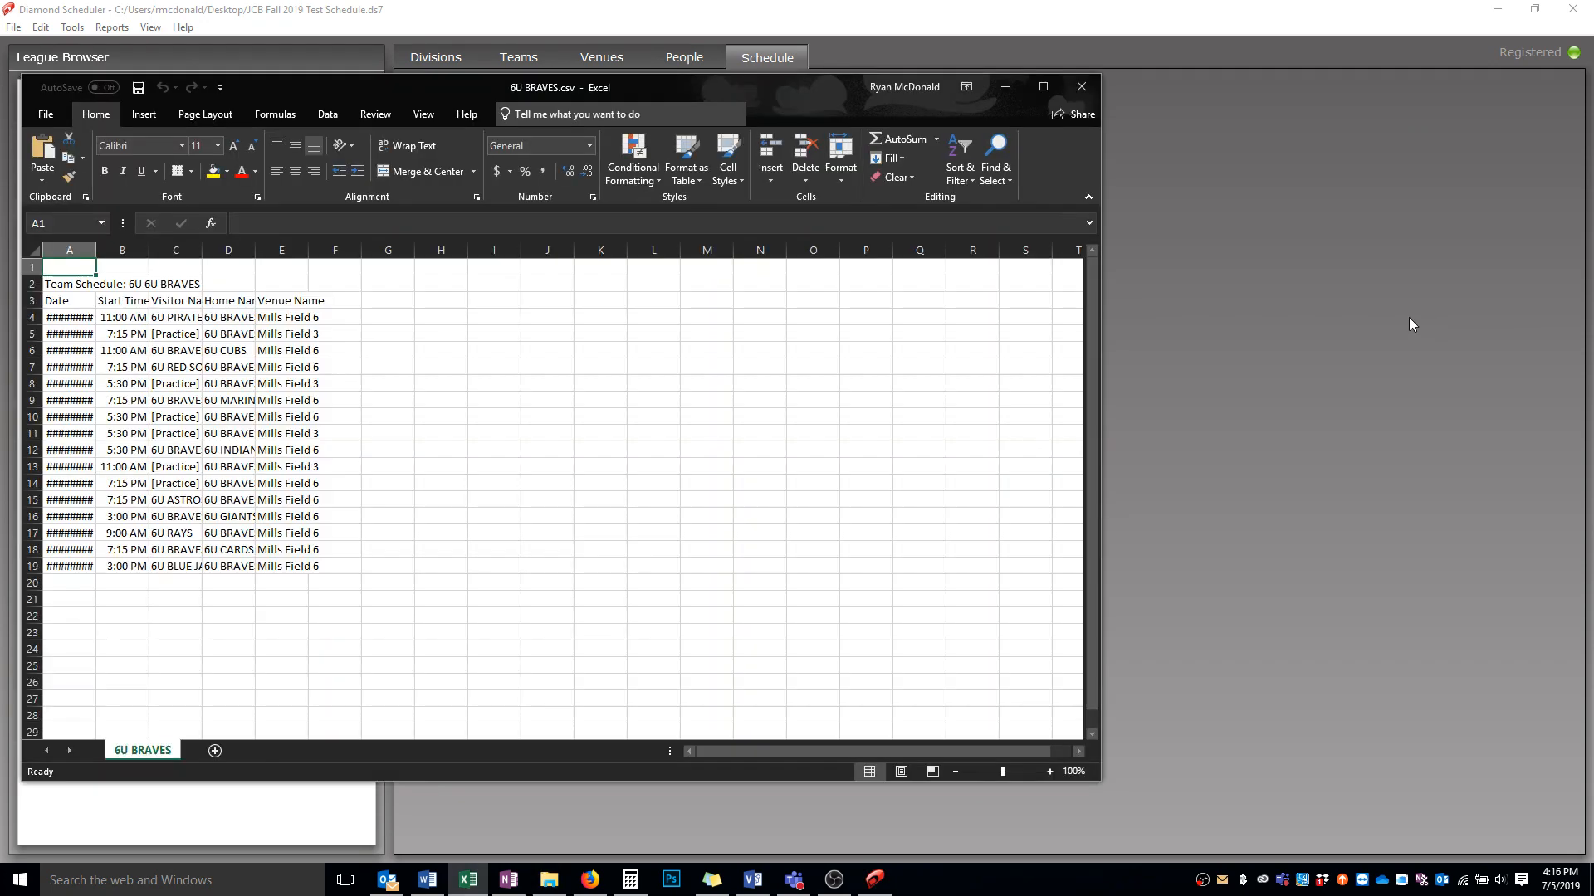
# Maximize the Excel window, AutoFit the widths of columns A to E, and narrow column A
pyautogui.click(1044, 87)
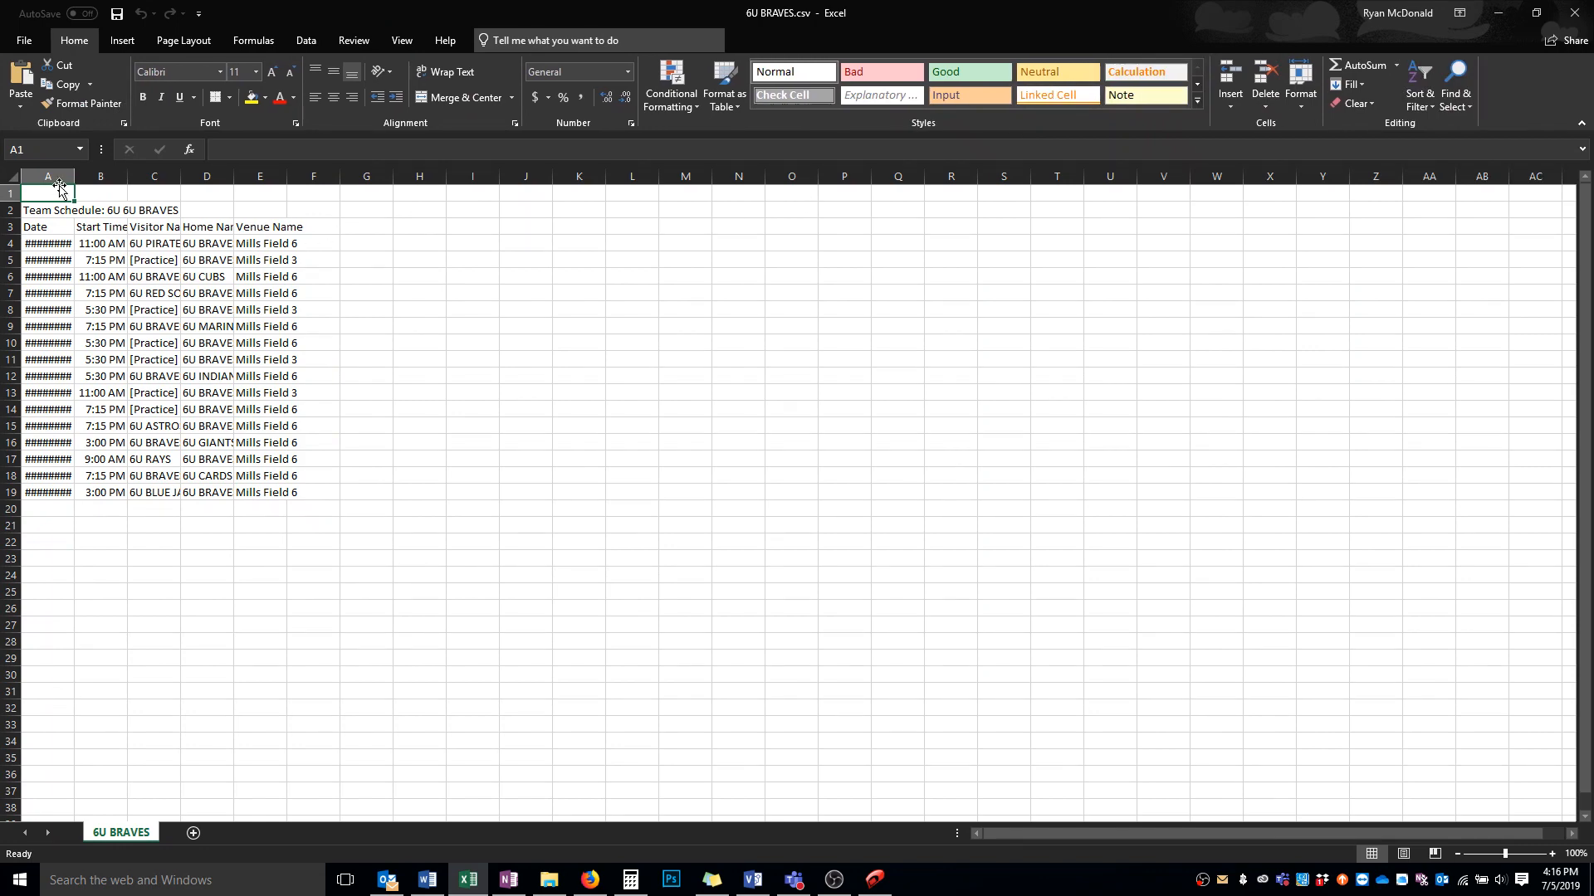
pyautogui.moveTo(58, 177); pyautogui.dragTo(282, 171)
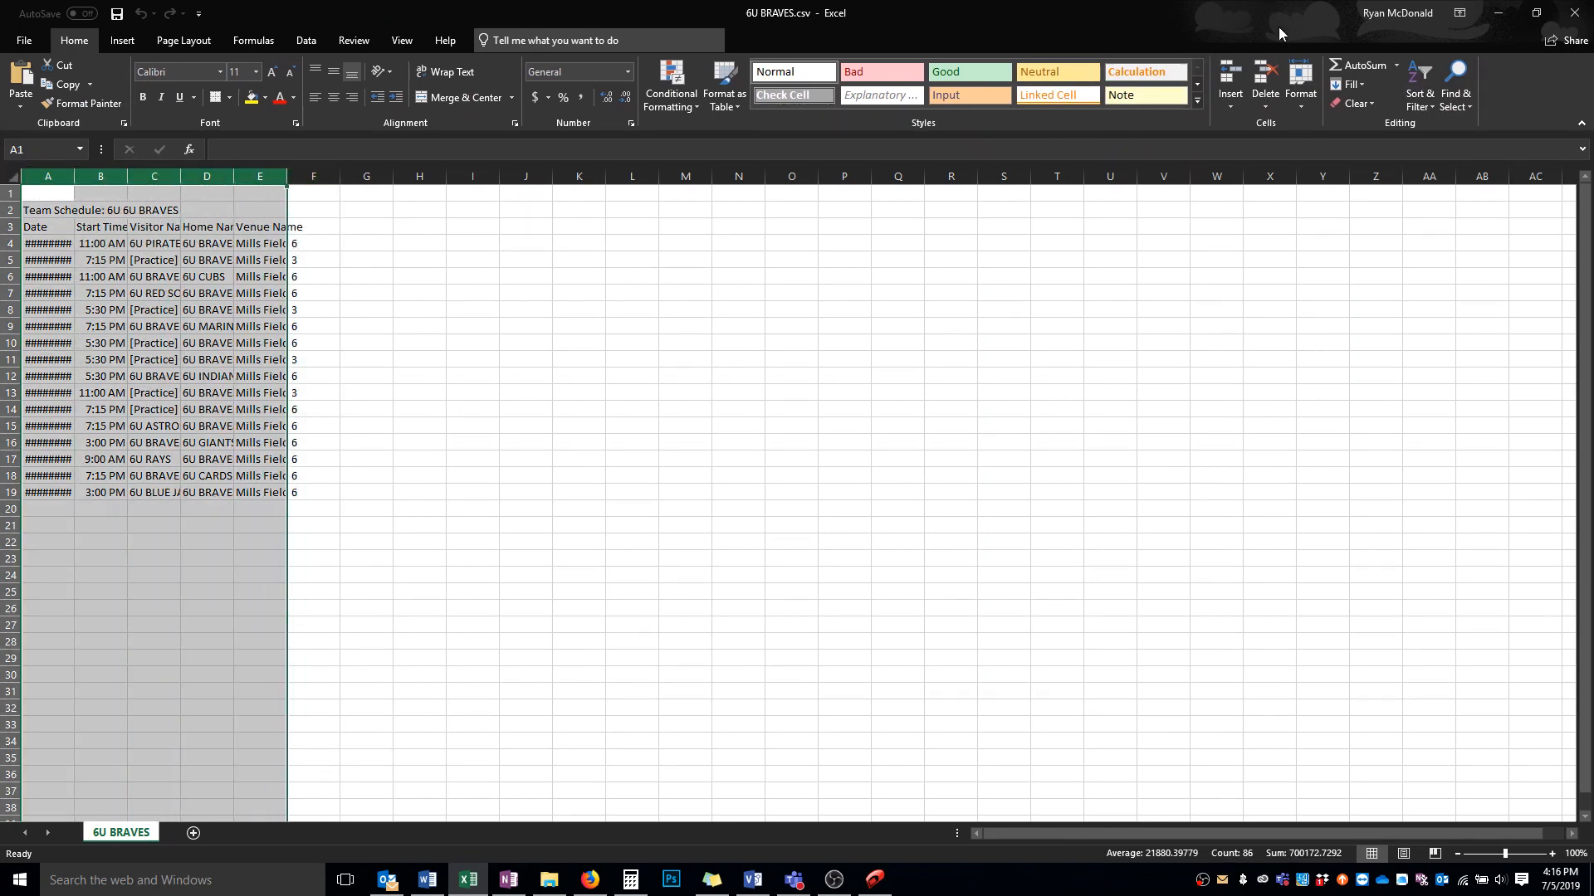
pyautogui.click(1304, 89)
pyautogui.click(1345, 204)
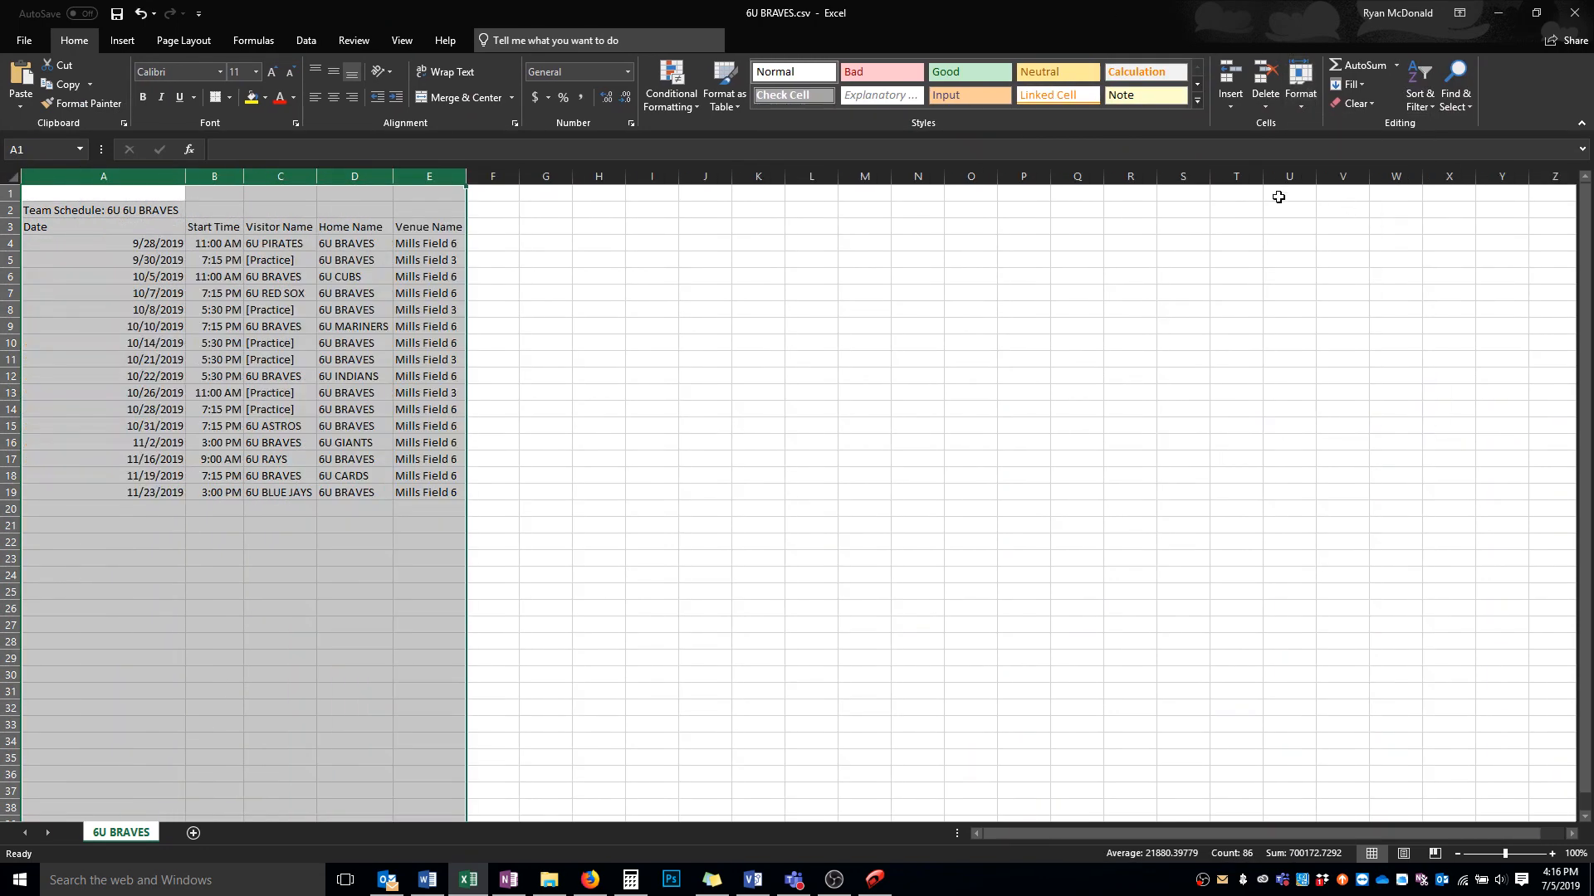
pyautogui.click(864, 326)
pyautogui.moveTo(185, 176); pyautogui.dragTo(115, 180)
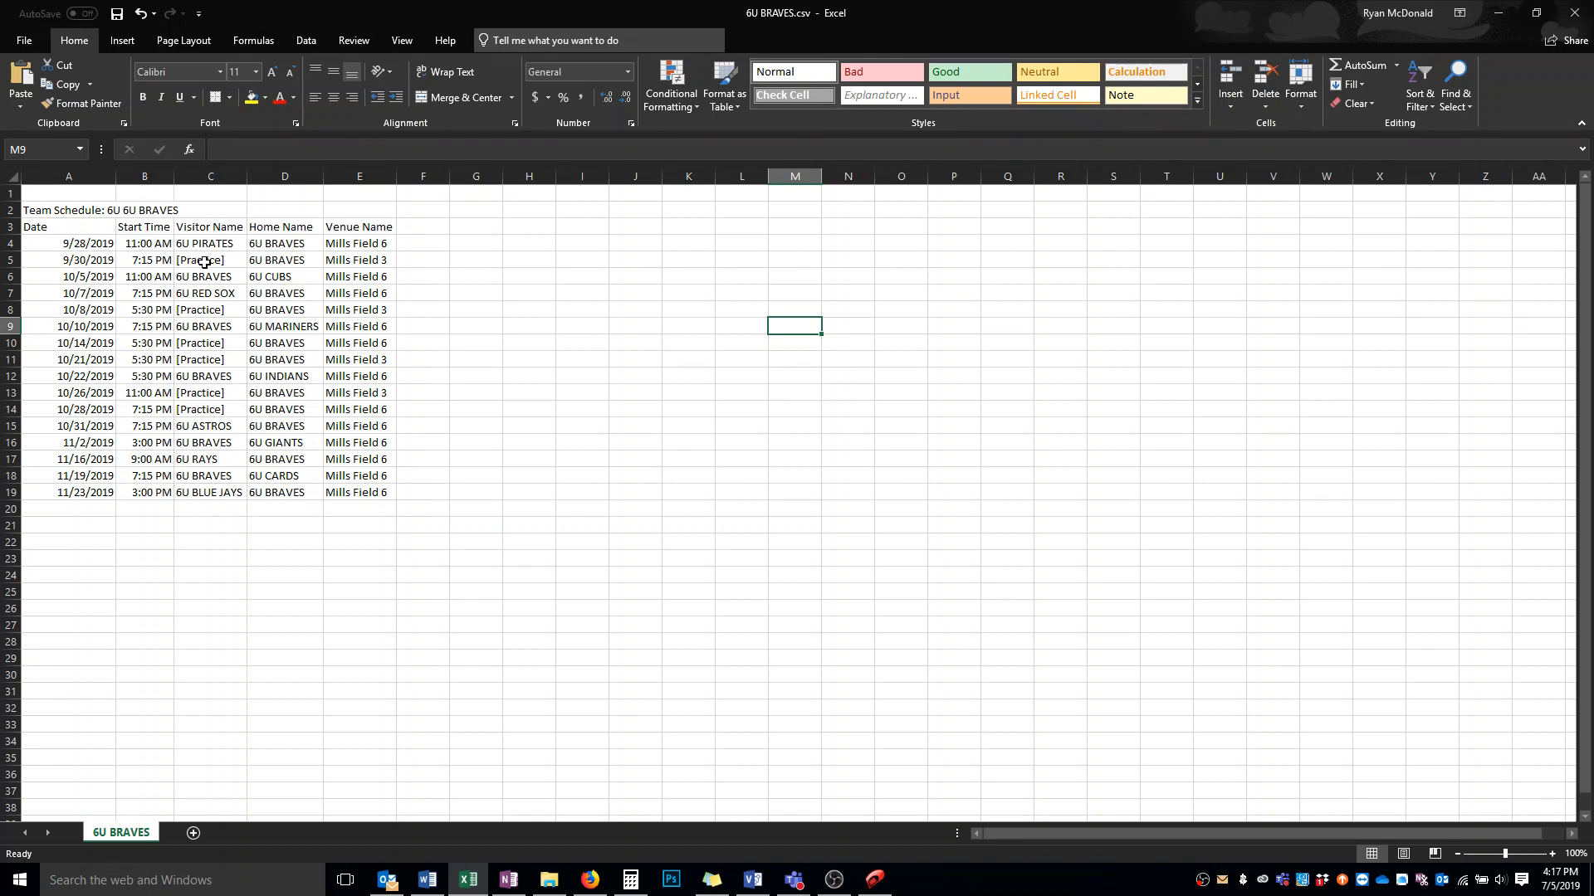
# Inspect the Visitor Name entries of the 6U BRAVES schedule rows
pyautogui.click(340, 258)
pyautogui.click(233, 278)
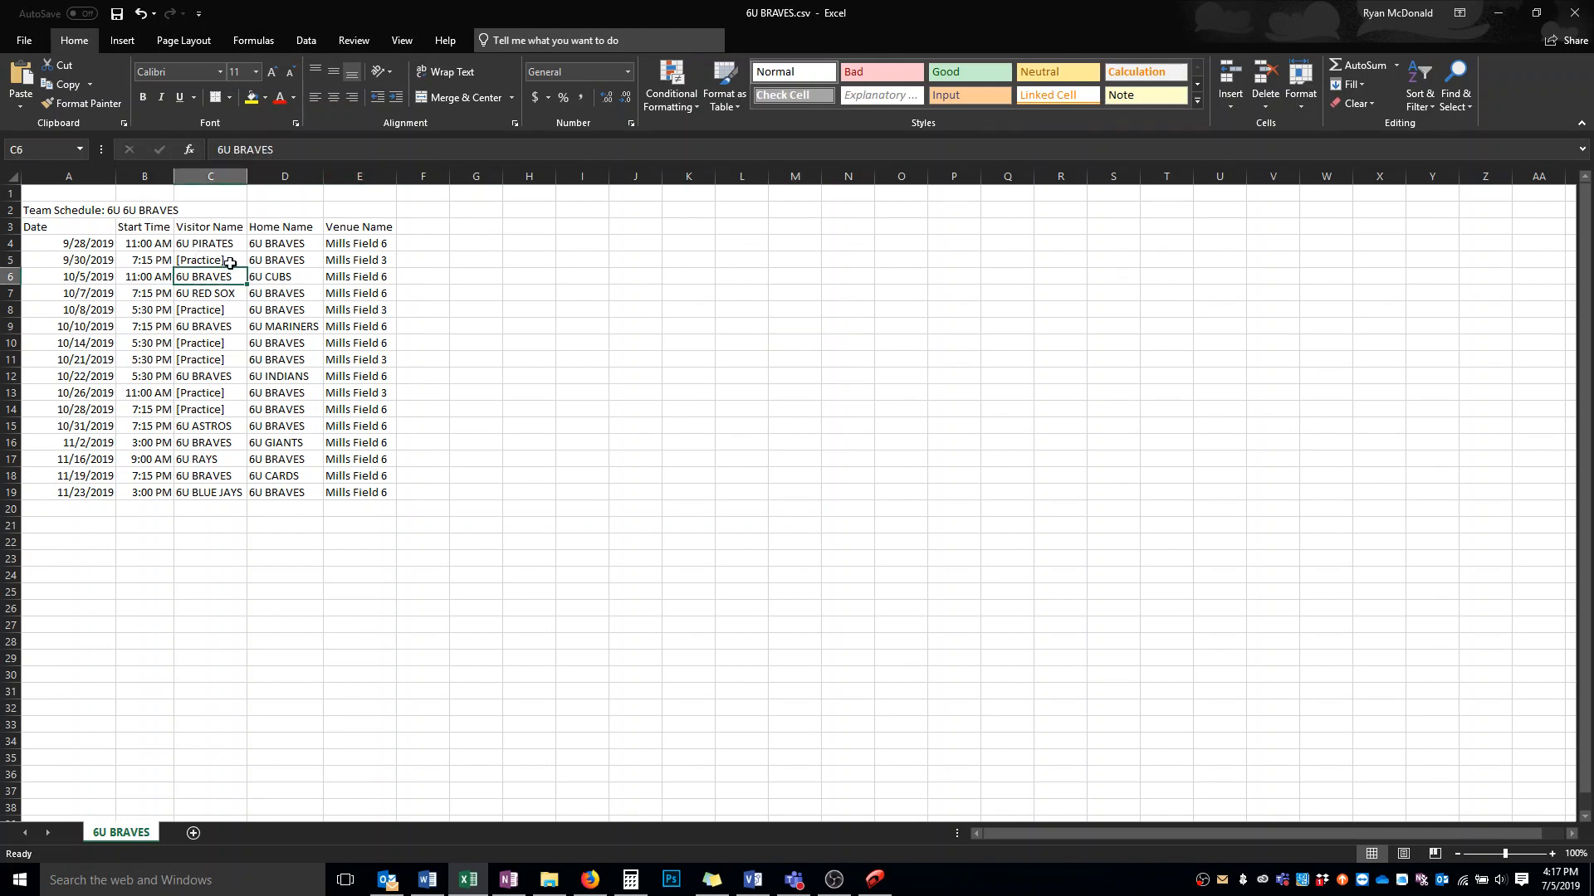
pyautogui.click(209, 312)
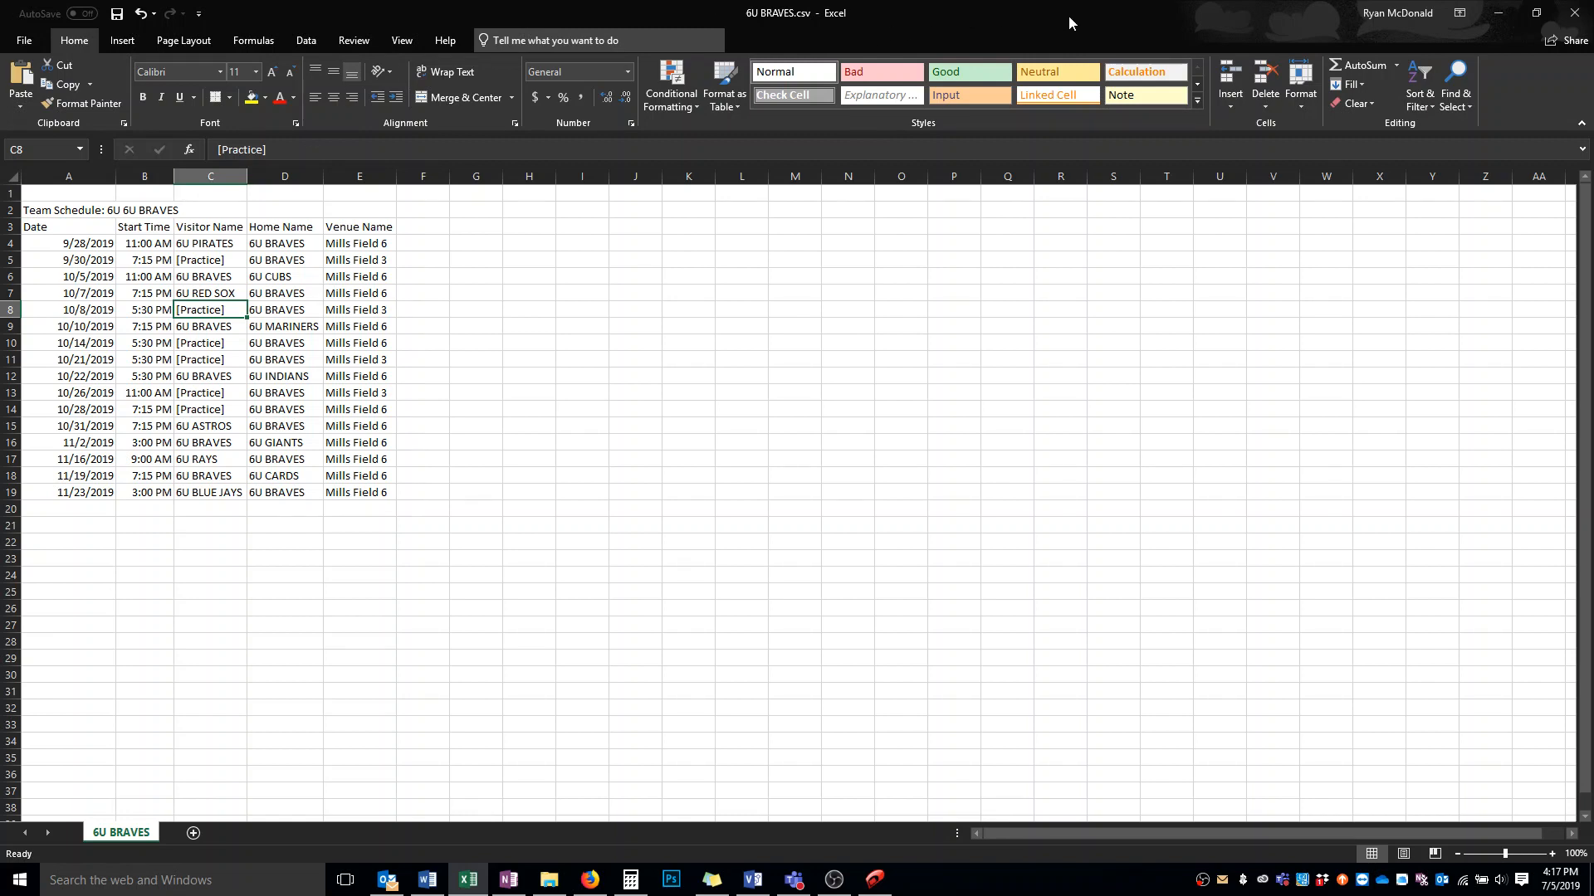
# Minimize Excel and return to the Diamond Scheduler Schedule screen
pyautogui.moveTo(1069, 15); pyautogui.dragTo(1044, 91)
pyautogui.click(1428, 92)
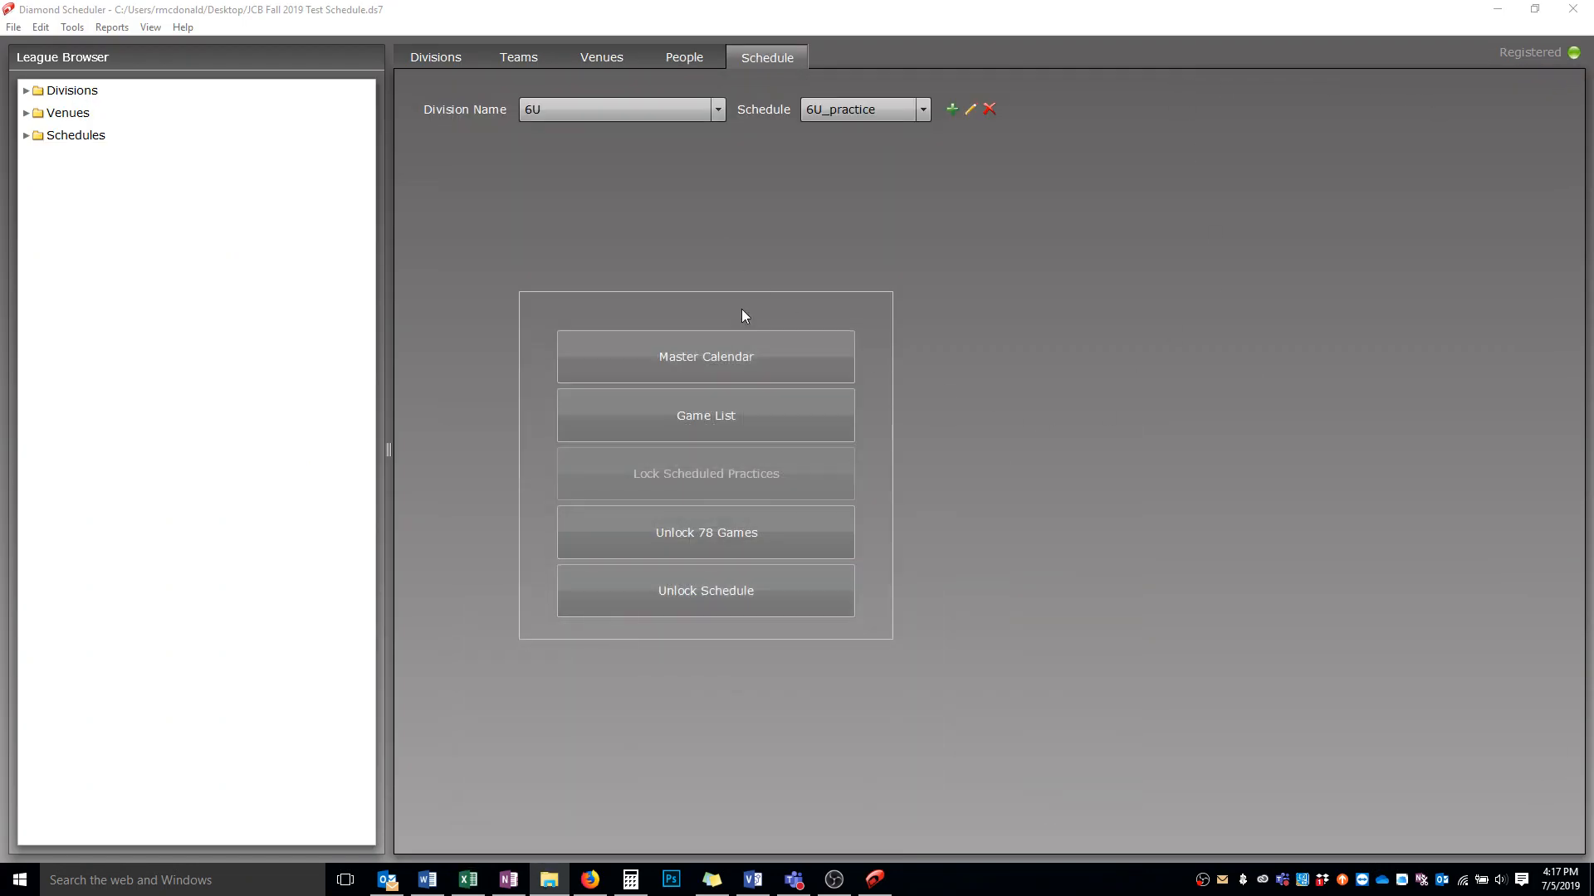
pyautogui.click(483, 22)
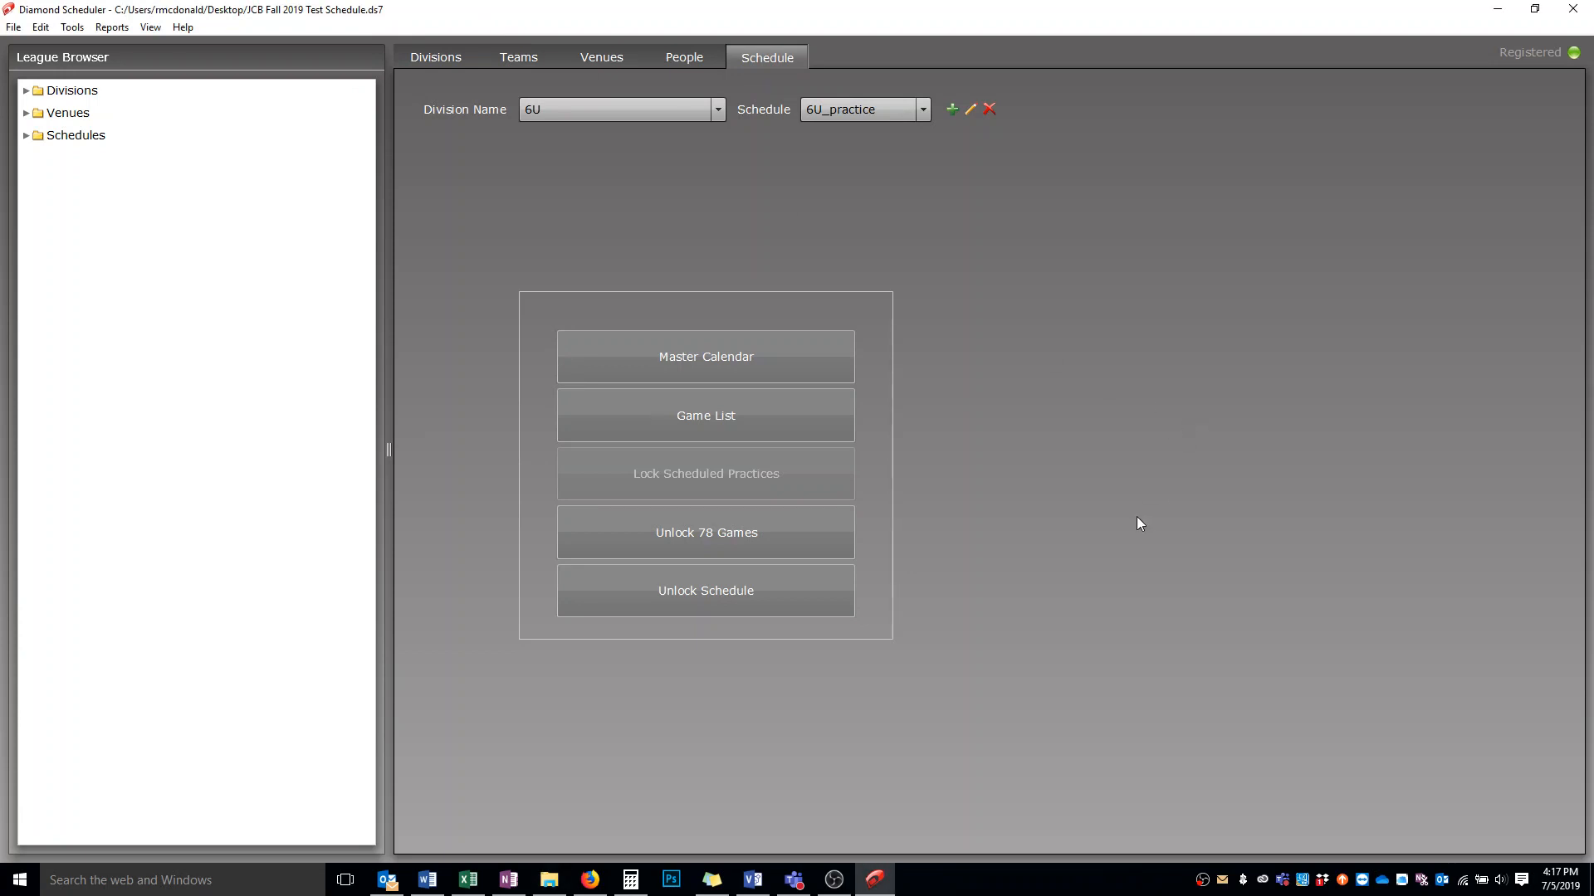
pyautogui.click(834, 880)
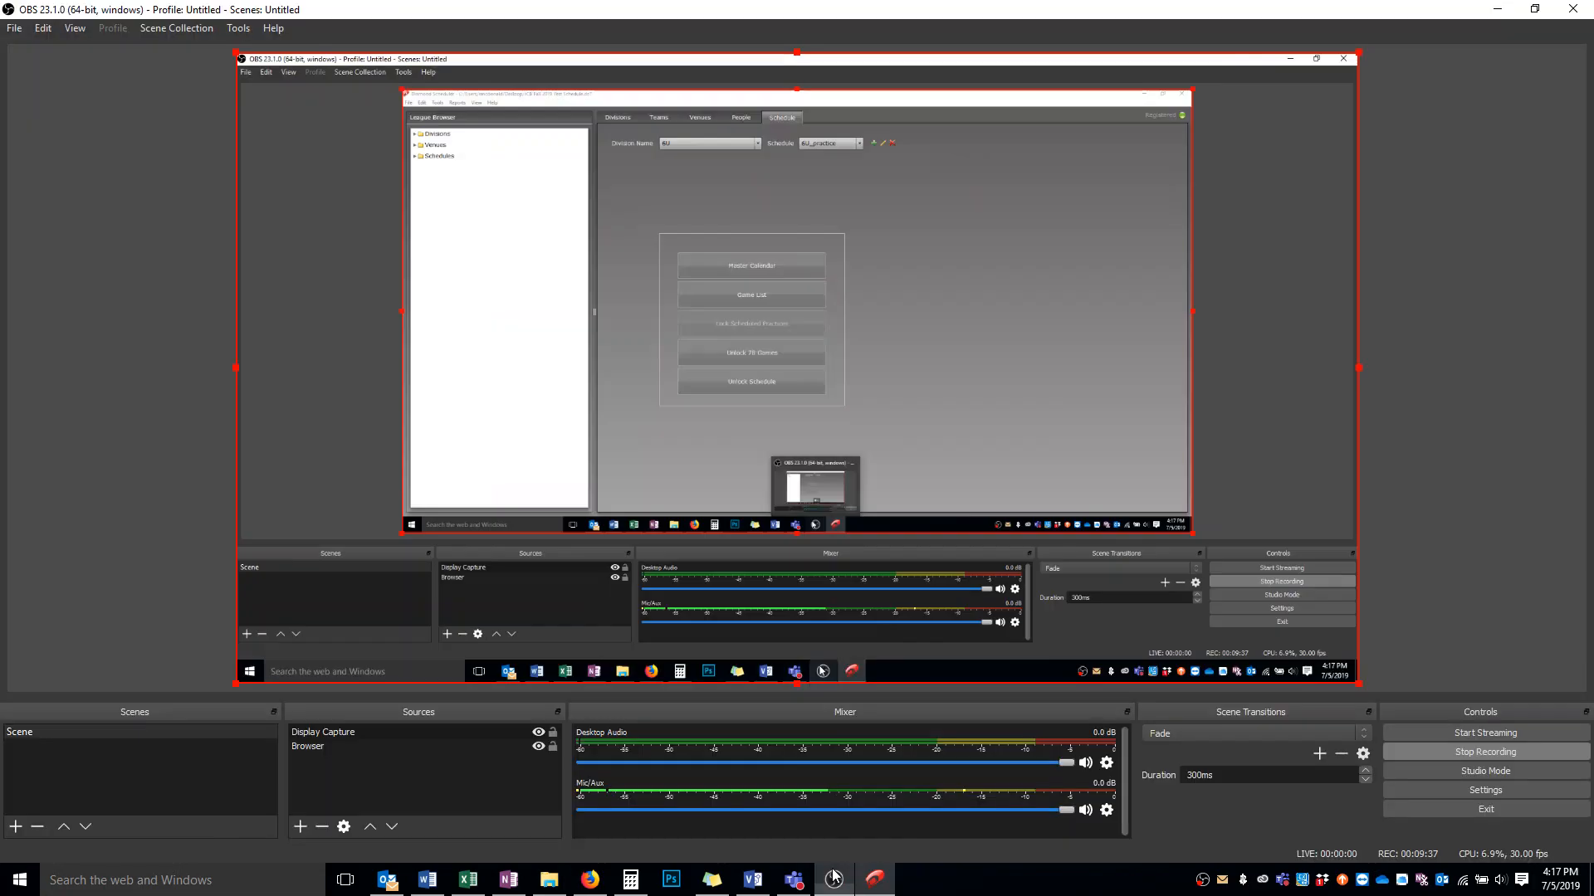